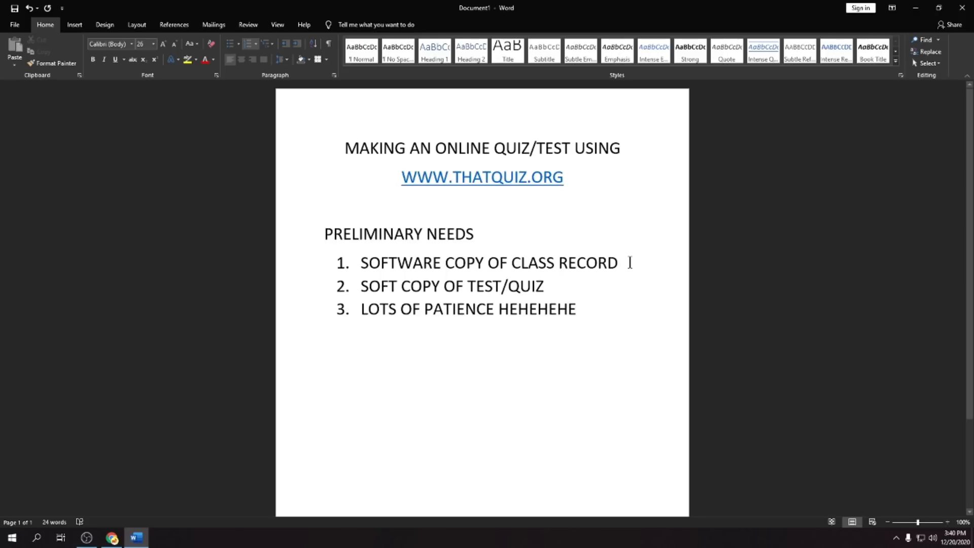
left_click_drag(620, 267, 342, 263)
left_click(548, 293)
left_click_drag(548, 293, 358, 287)
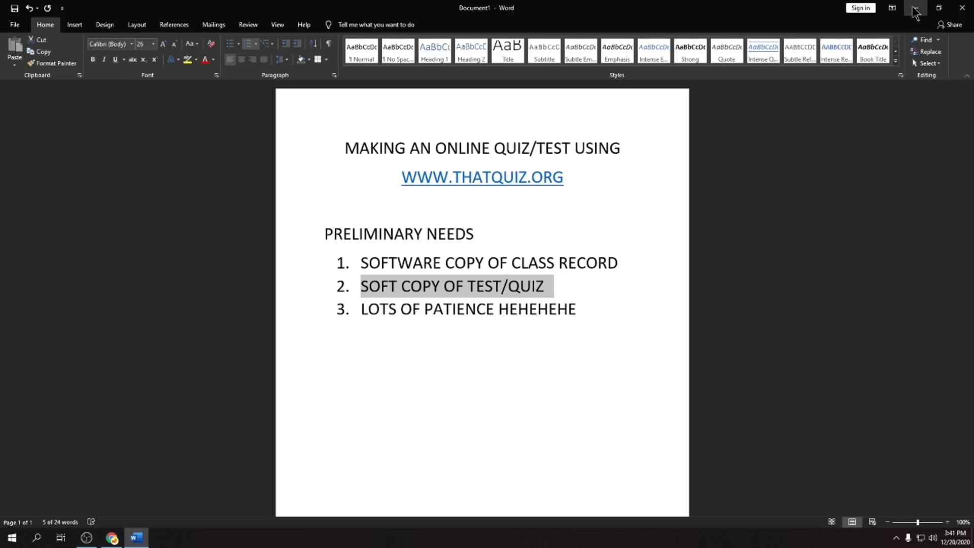
left_click(581, 309)
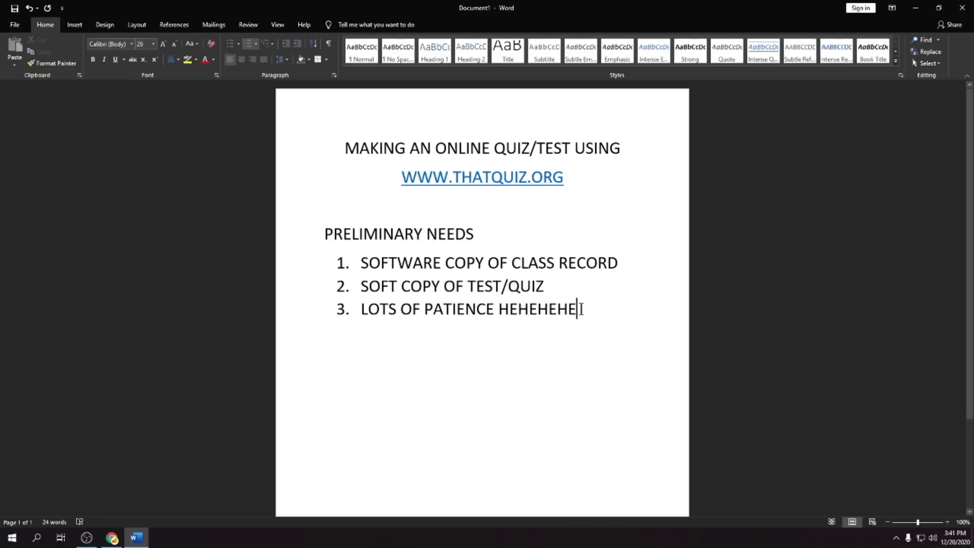
key("Return")
key("BackSpace")
key("Return")
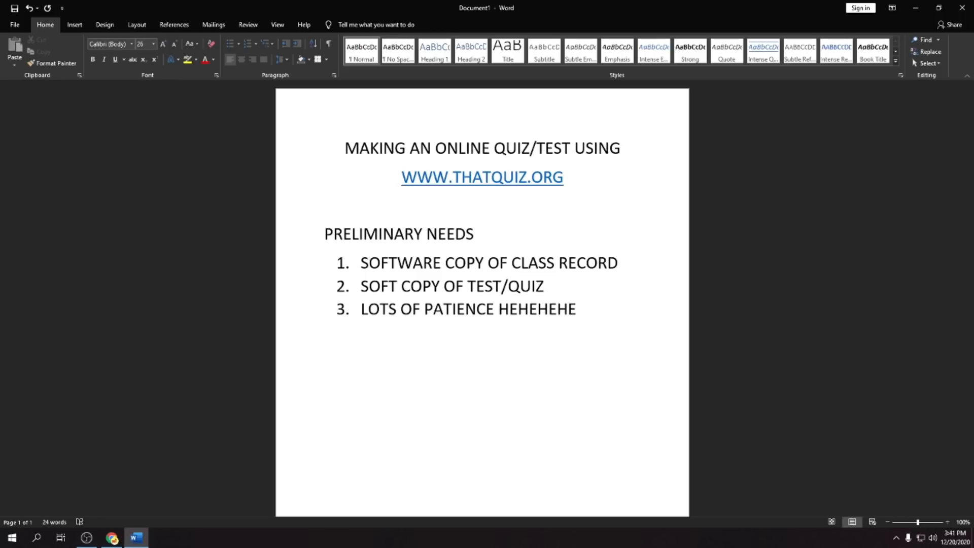
- Clear the open windows from the desktop and open a new Google Chrome window
left_click(915, 8)
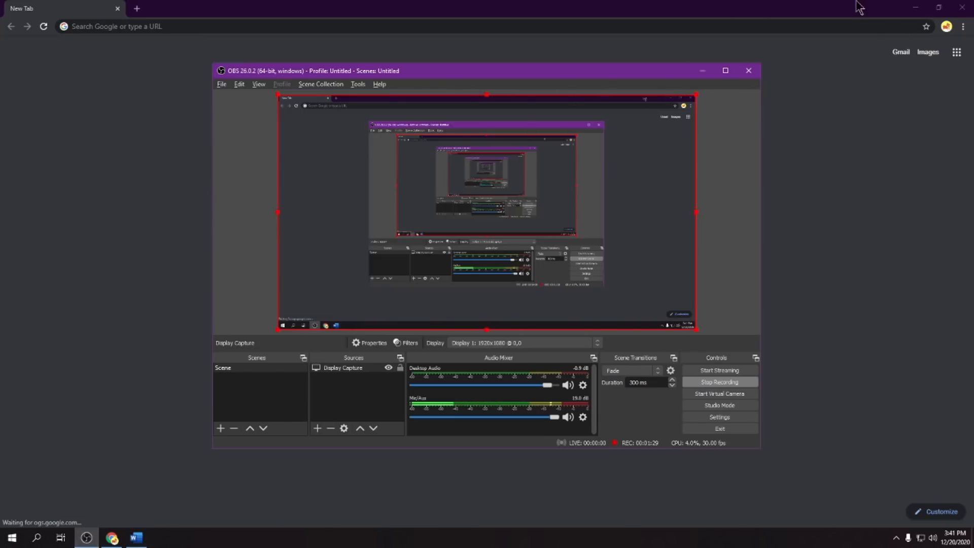
left_click(908, 9)
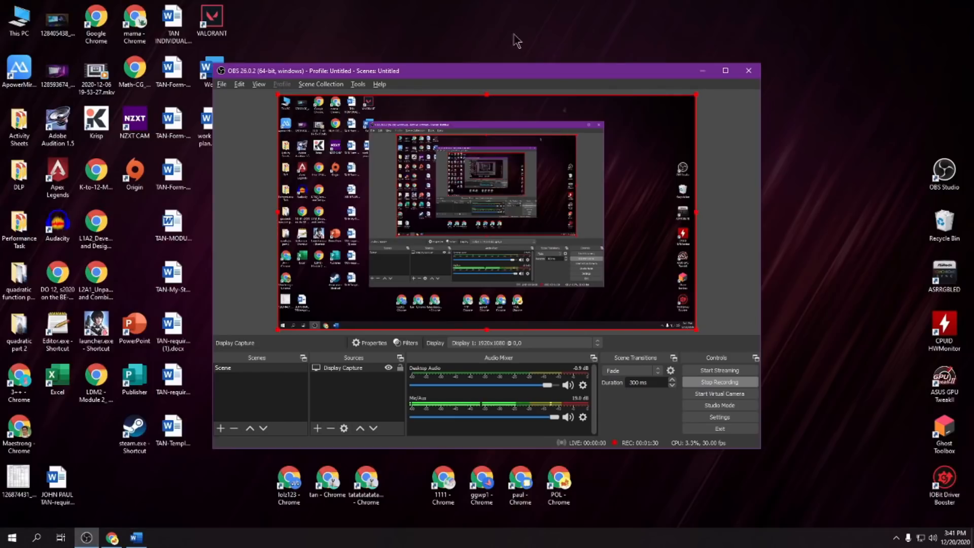
double_click(103, 23)
left_click(550, 80)
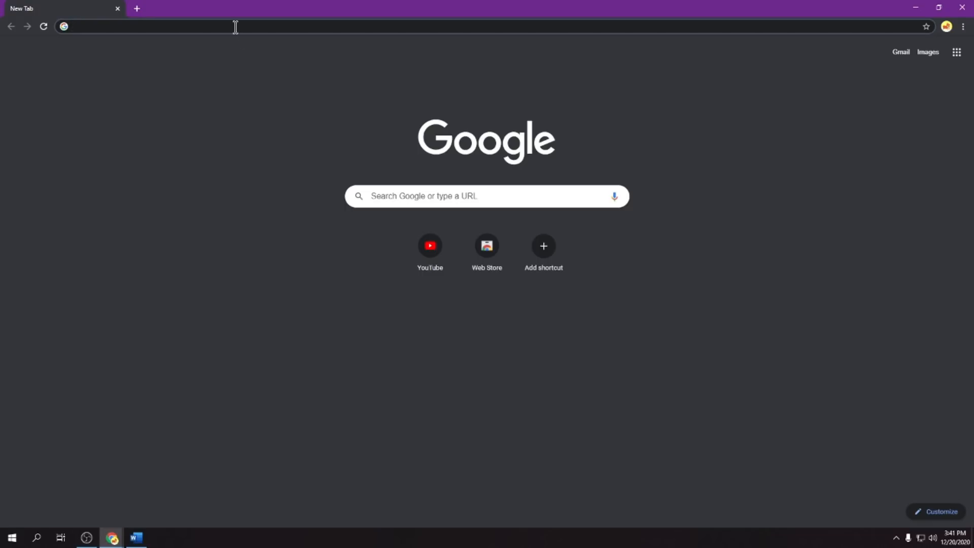
type("WWW.TH")
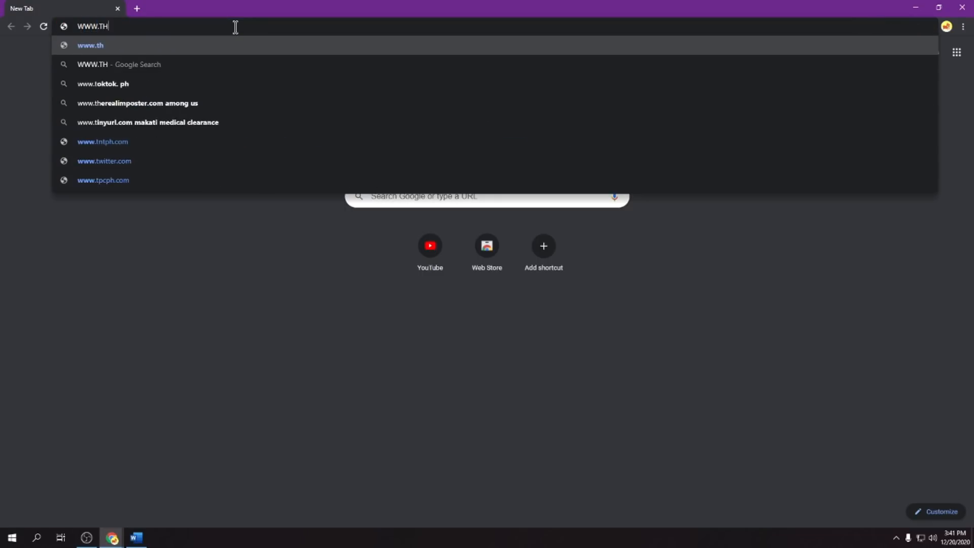
type("ATHQUIZ.ORG")
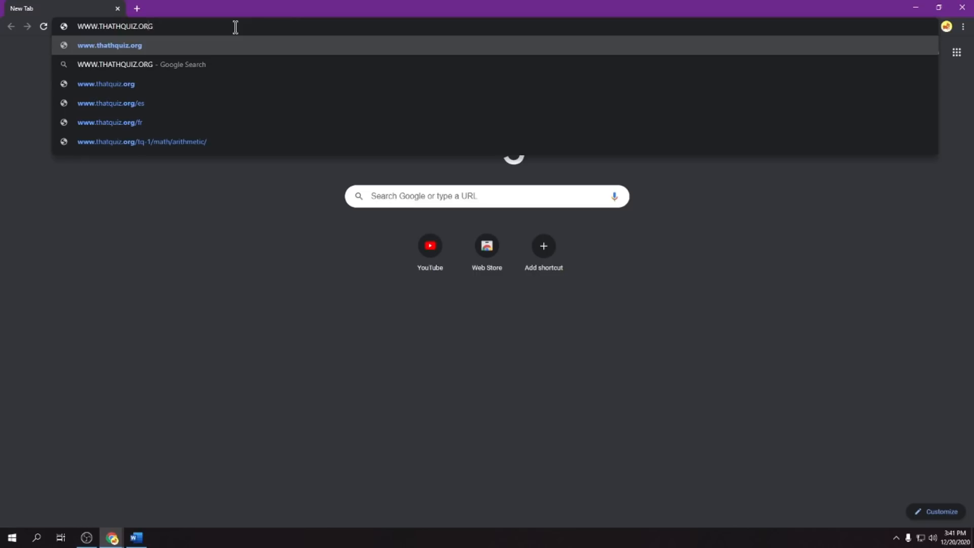
key("BackSpace")
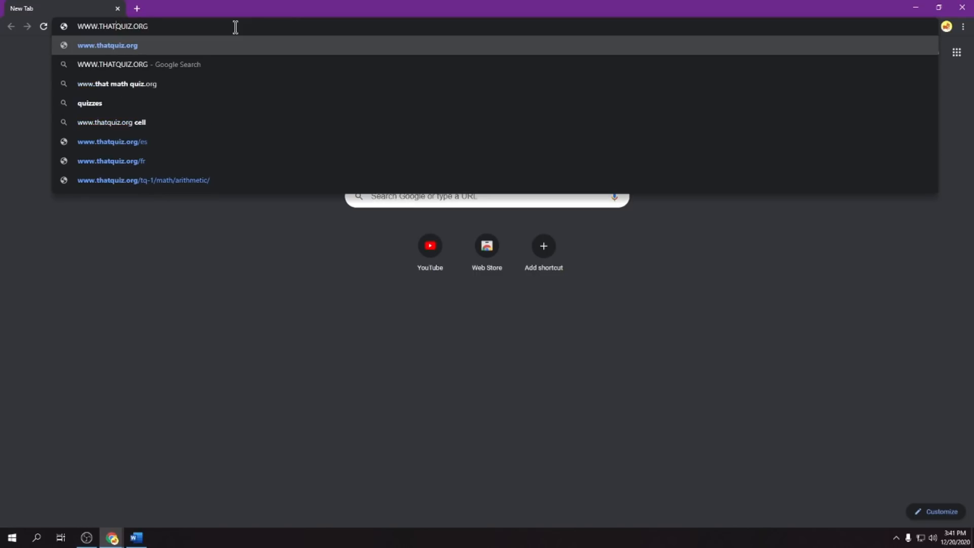
key("Return")
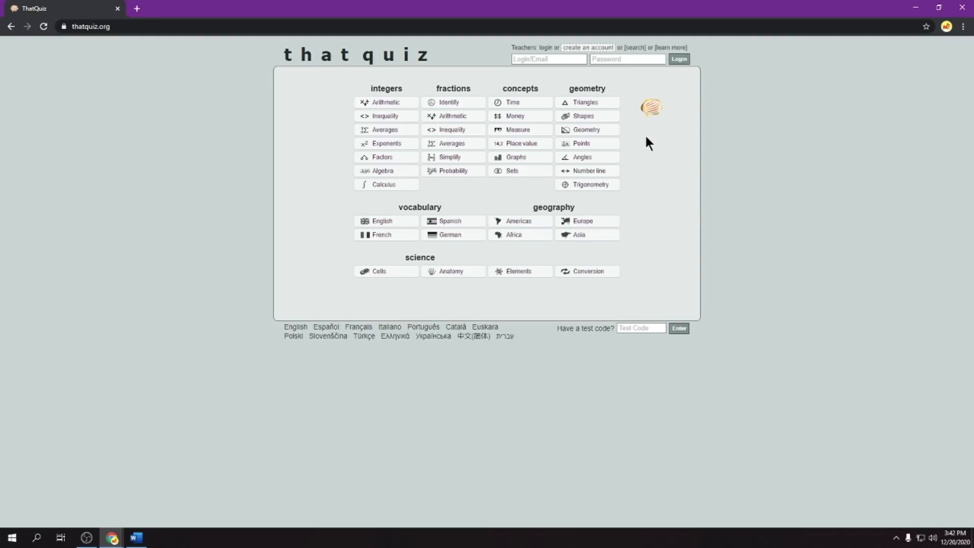
left_click(599, 51)
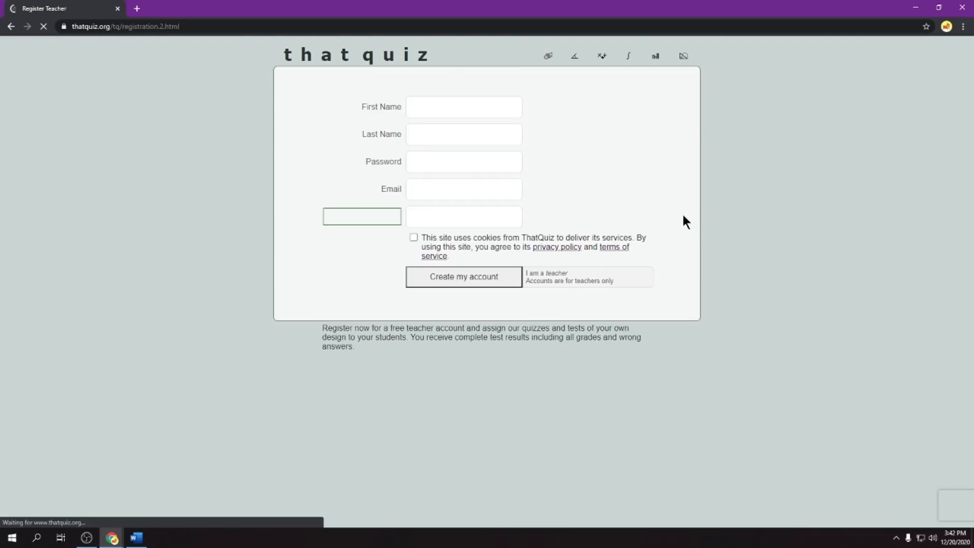
- Enter the teacher's first name and last name in capital letters in the registration form
left_click(437, 111)
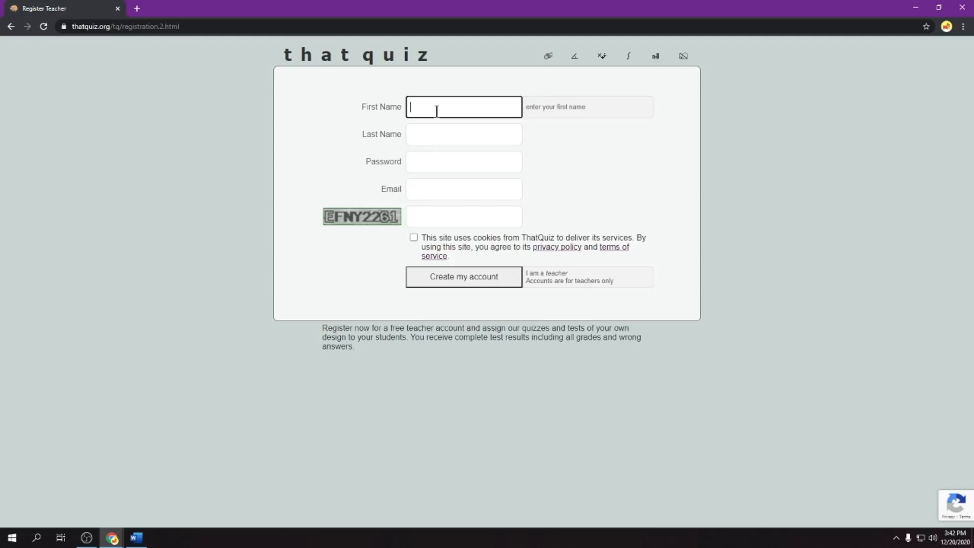
key("Tab")
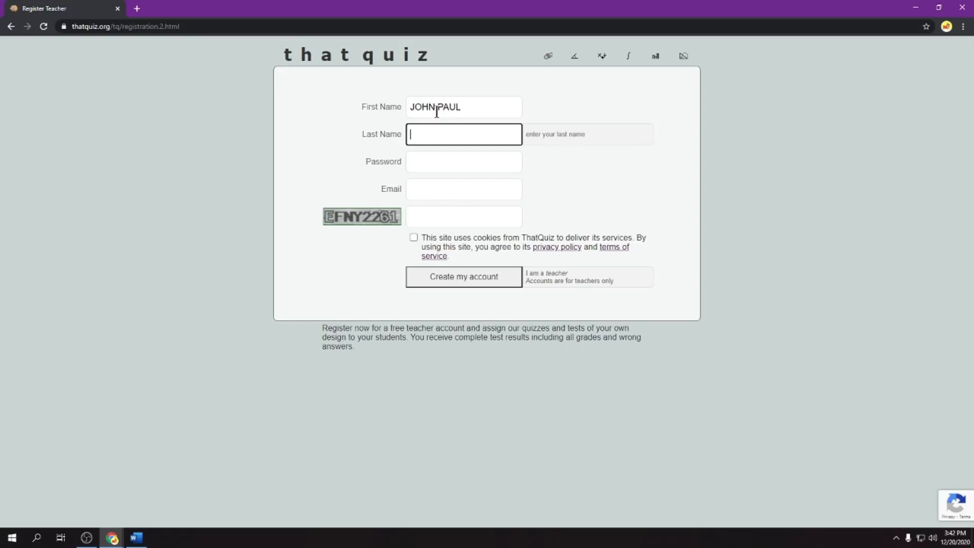
- Enter the account password and the teacher's e-mail address in the registration form
left_click(490, 162)
type("********")
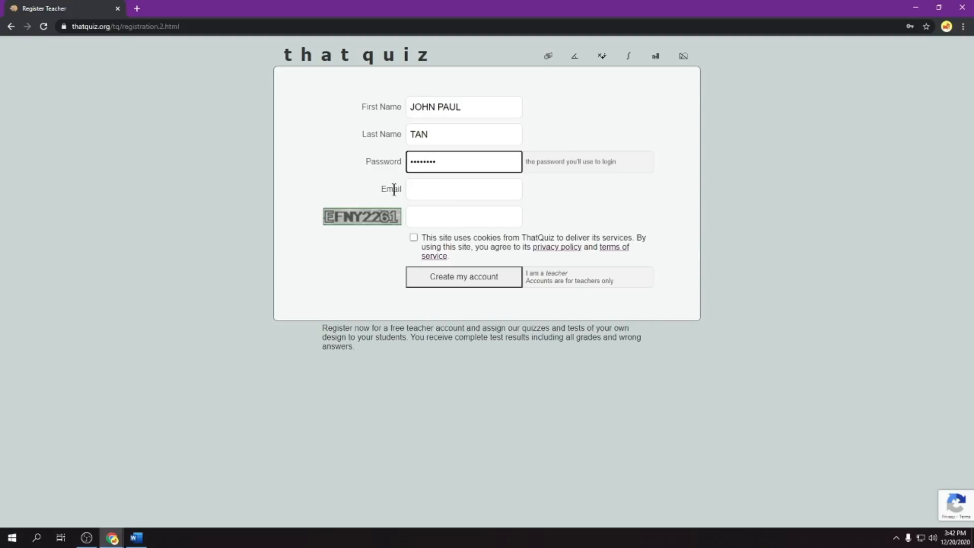
left_click(418, 189)
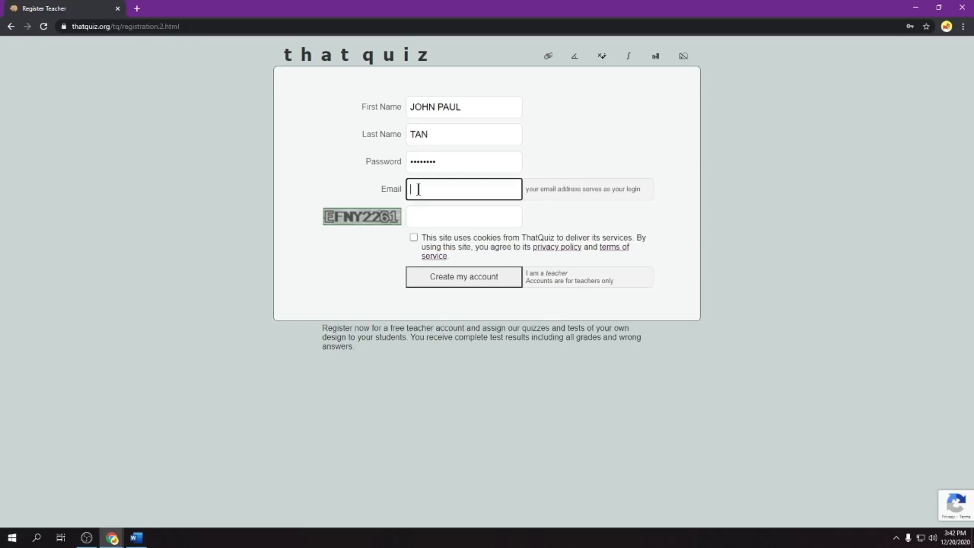
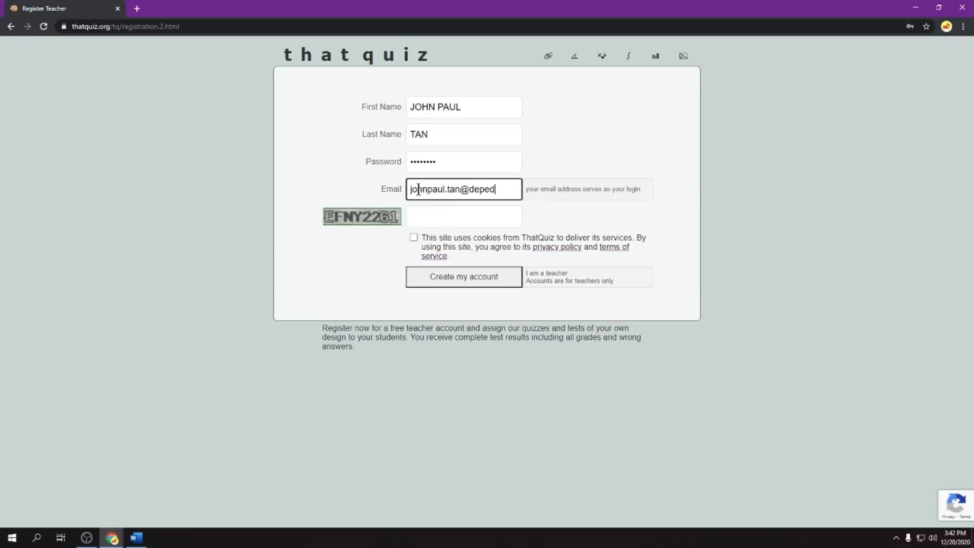
- Enter the verification text from the image, agree to the terms and create the account, declining to save the password in the browser
left_click(426, 209)
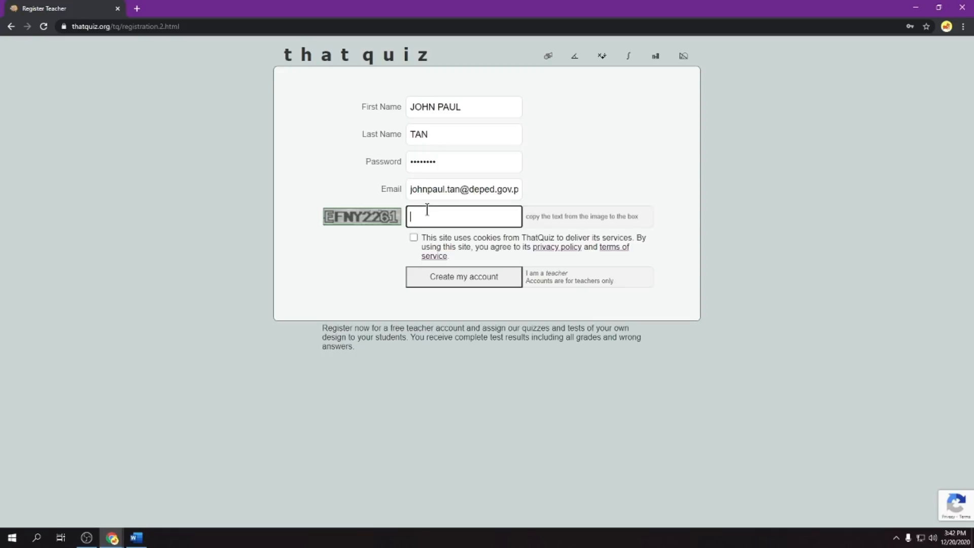
type("e")
key("BackSpace")
type("EFNY2261")
left_click(413, 238)
left_click(447, 284)
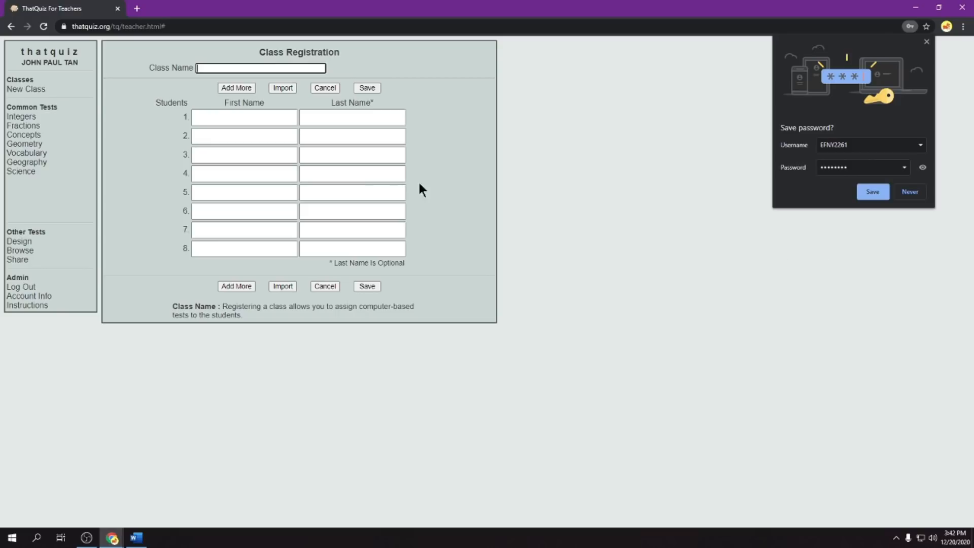
left_click(908, 192)
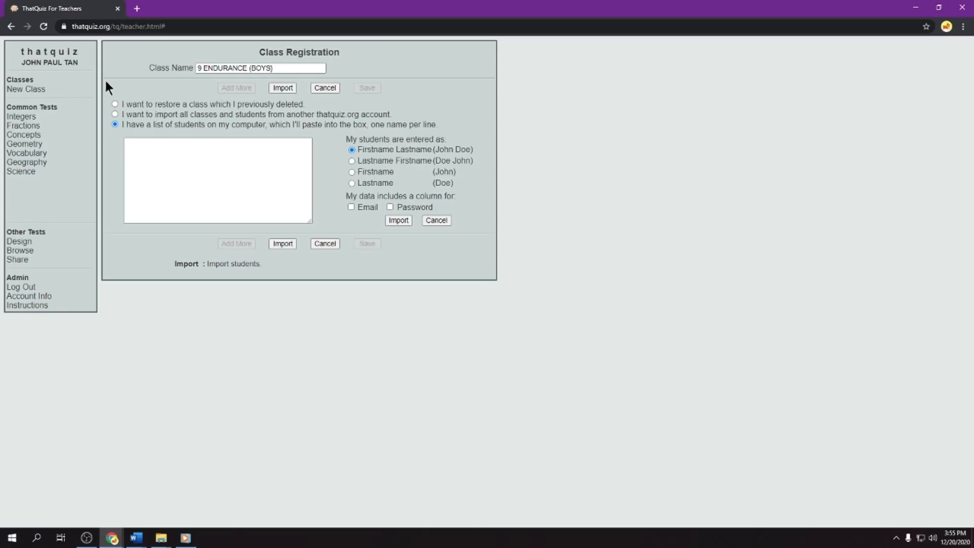
- Examine the restore-class and pasted-list import options for the 9 ENDURANCE (BOYS) class, then return to the student import form
left_click(285, 68)
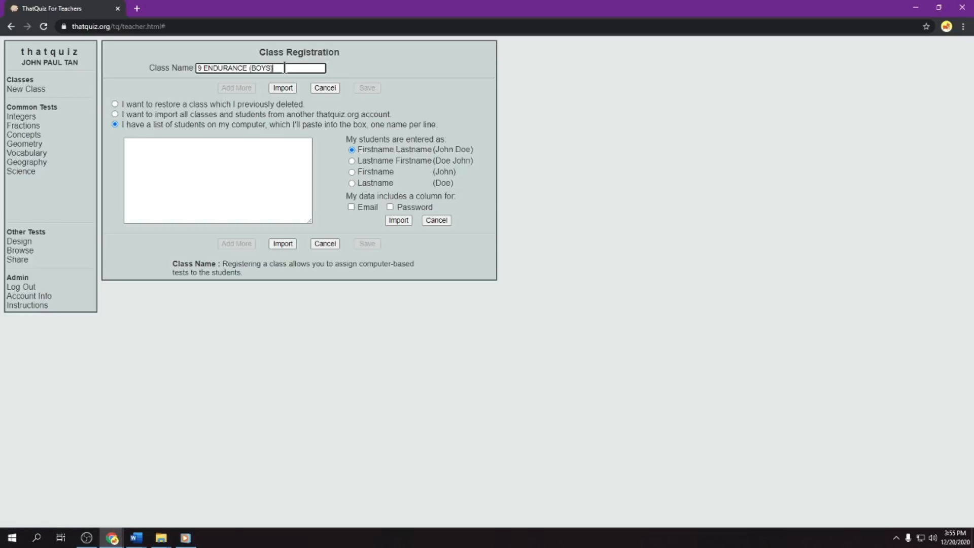
left_click(116, 104)
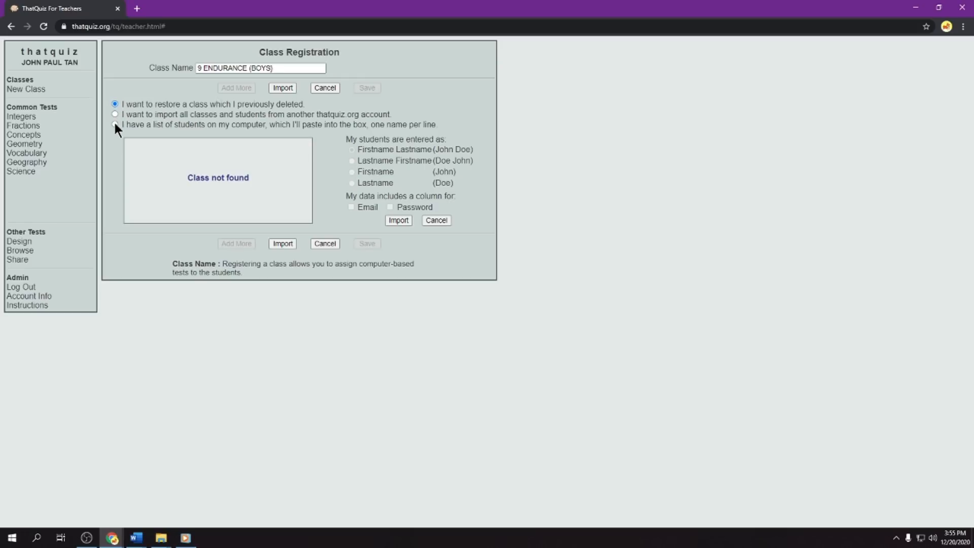
left_click(114, 124)
left_click(319, 245)
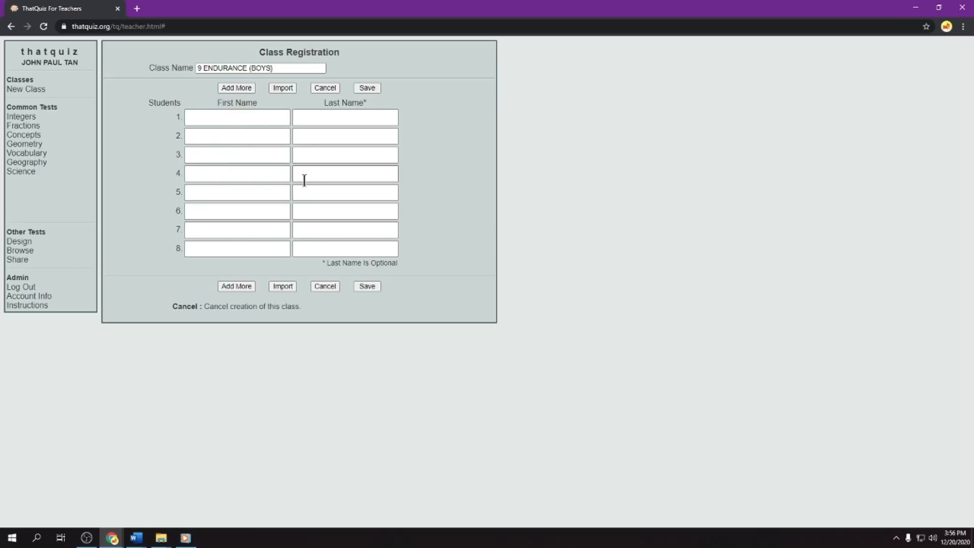
left_click(284, 287)
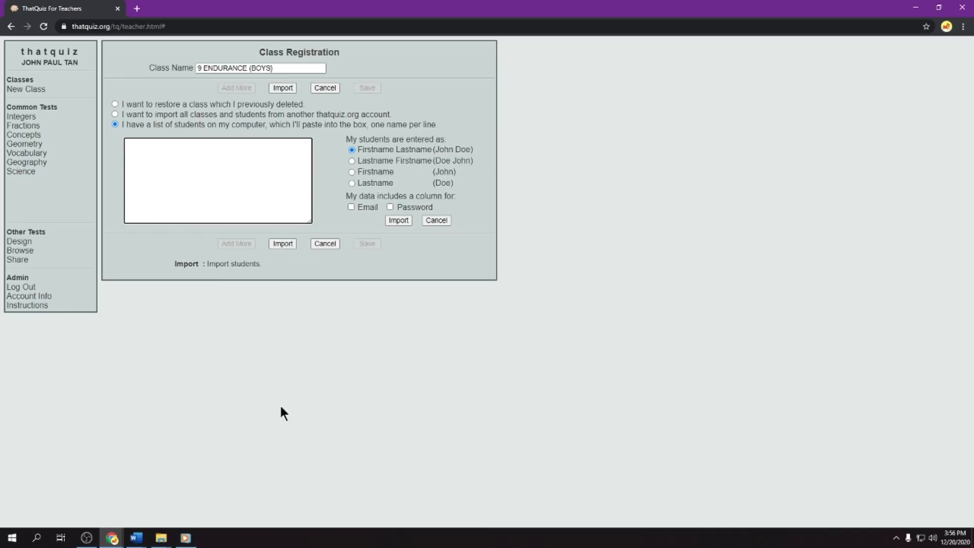
- Open the thatquiz folder from the desktop and widen its Name column to show the full file names
mouse_move(161, 537)
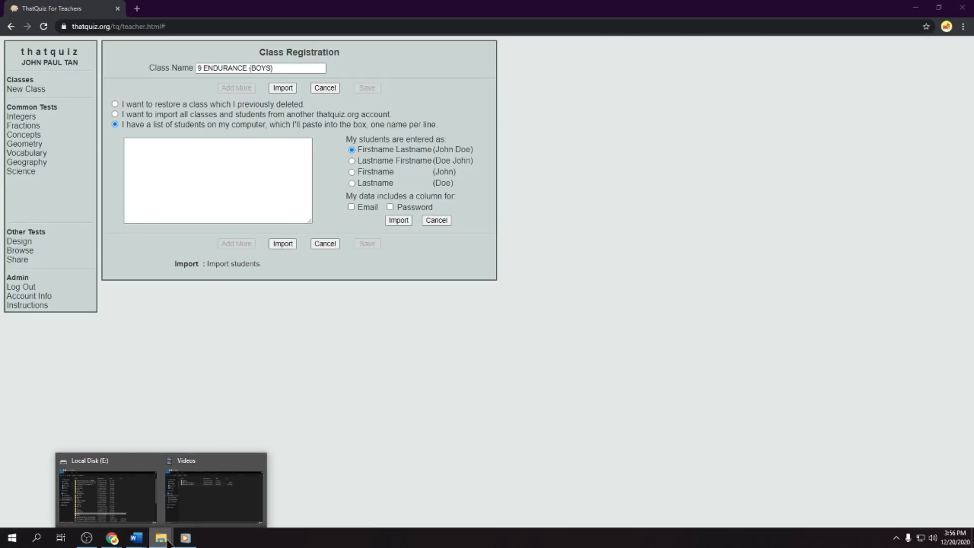
left_click(916, 7)
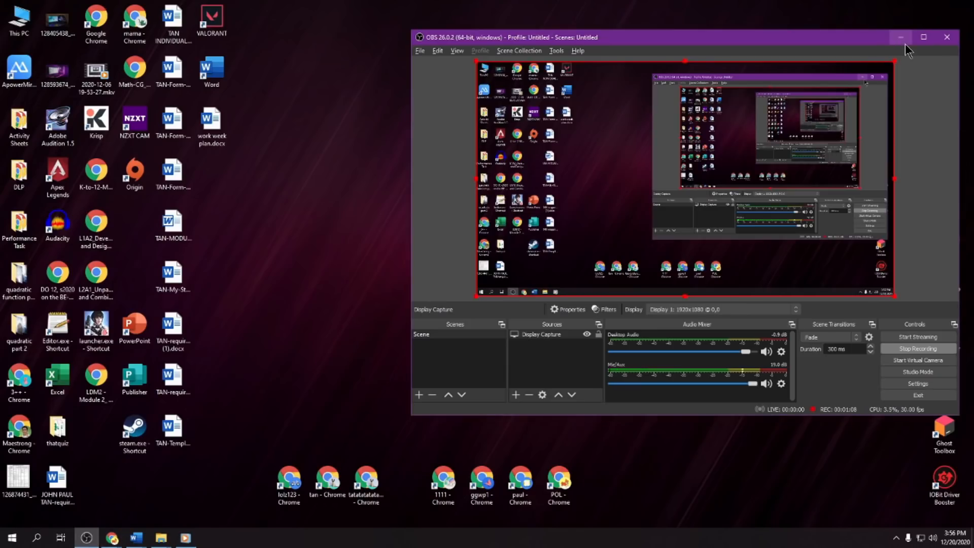
left_click(901, 38)
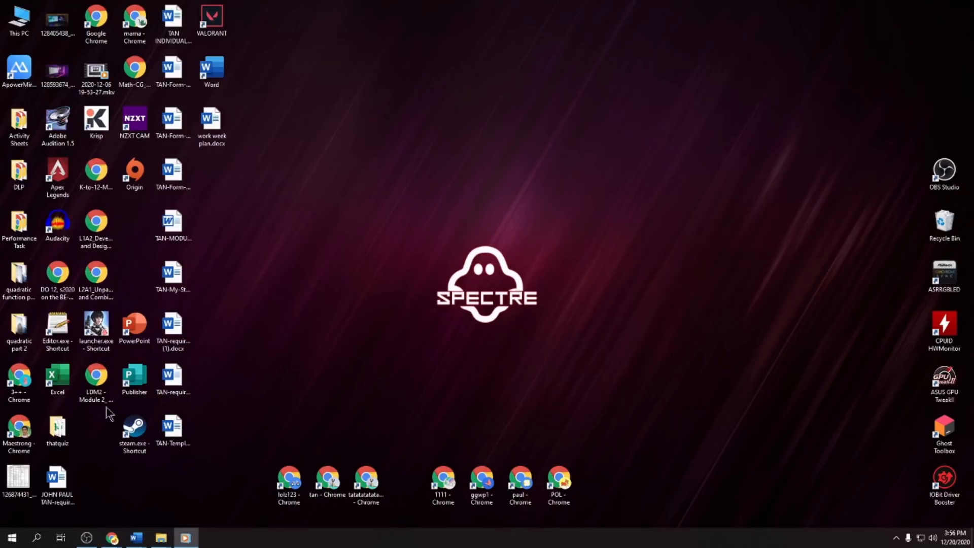
double_click(60, 436)
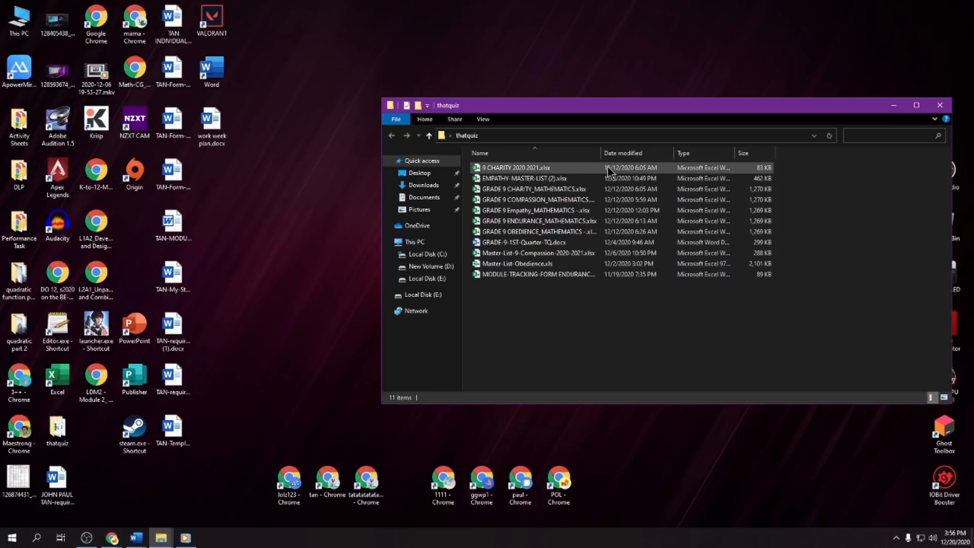
left_click_drag(601, 152, 704, 153)
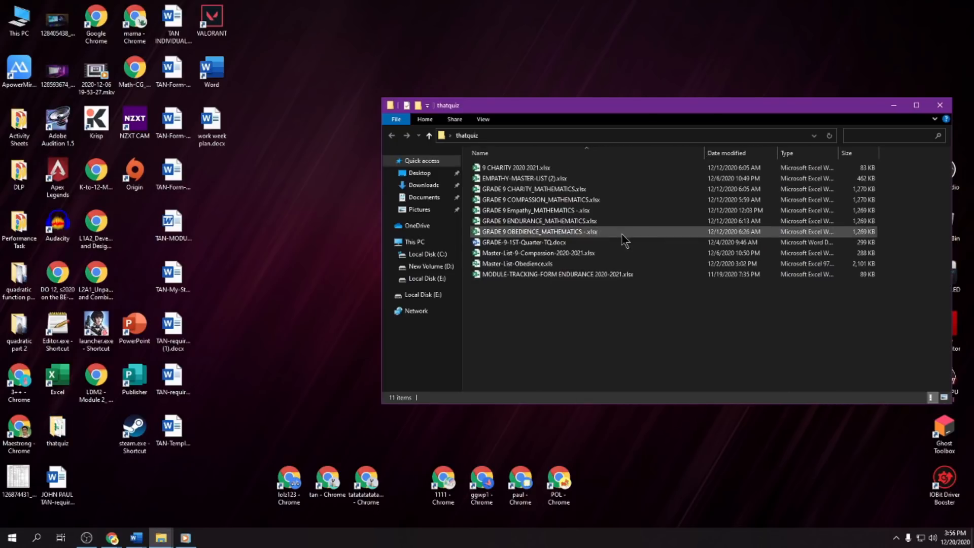
- Open the workbook GRADE 9 ENDURANCE_MATHEMATICS.xlsx in Excel and maximize its window
left_click(543, 222)
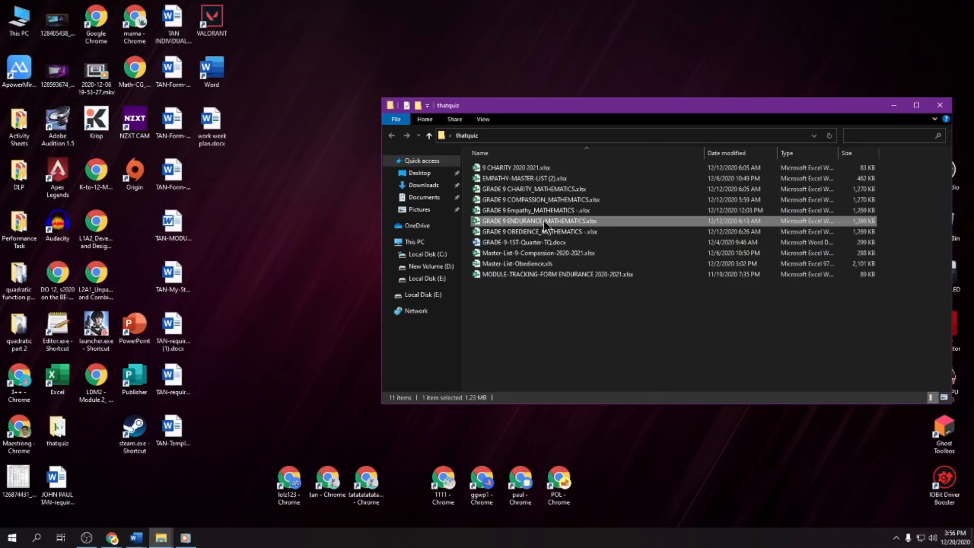
double_click(543, 220)
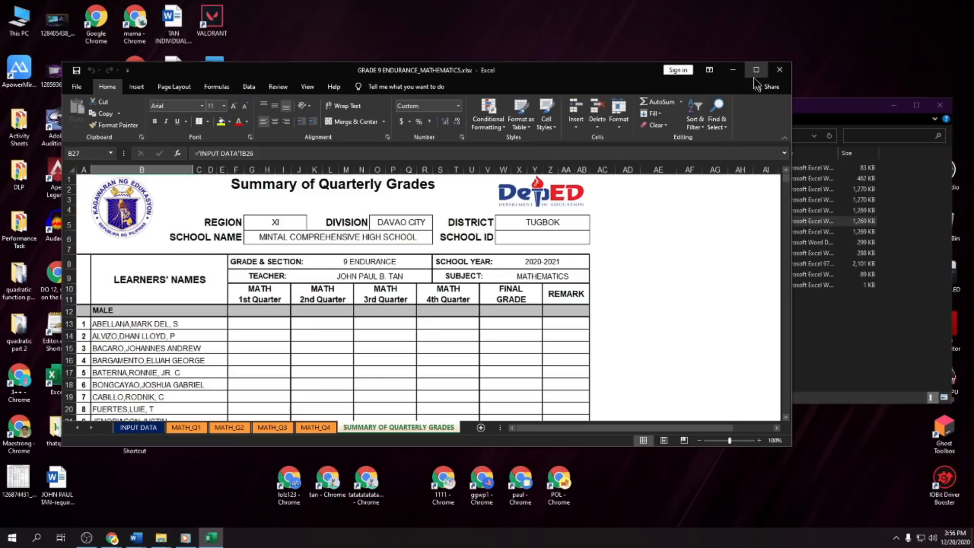
left_click(756, 71)
- Copy all the male learners' names, cells B12 to B40, from the INPUT DATA sheet
left_click(81, 510)
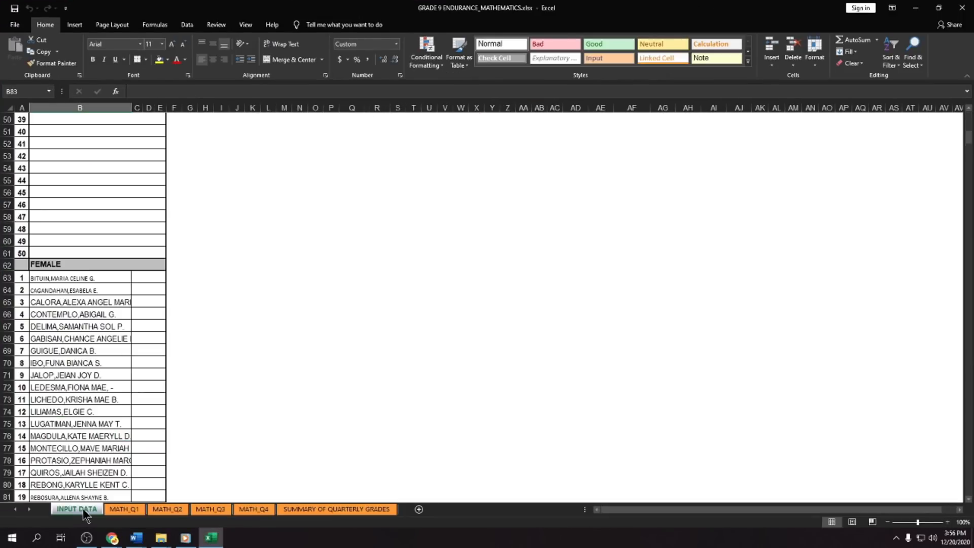
scroll(113, 327, "up", 15)
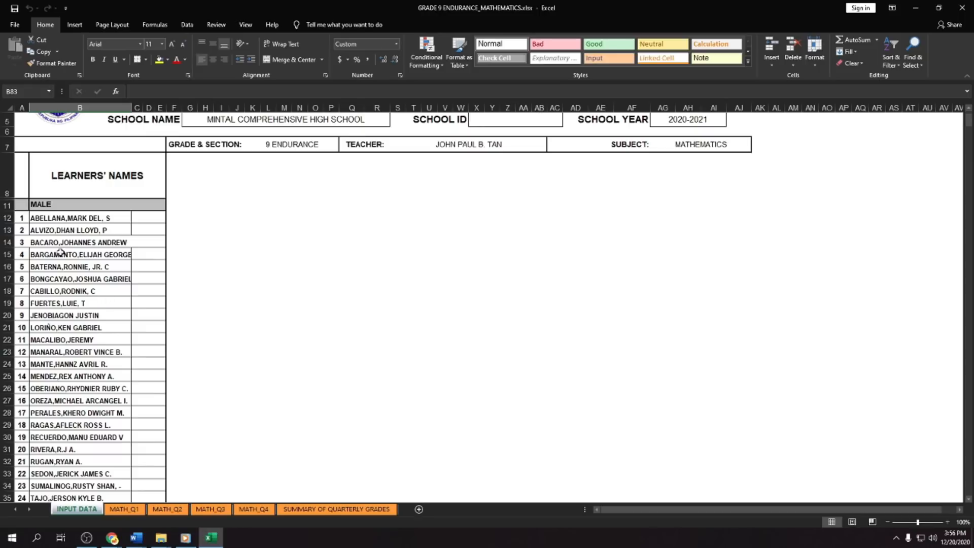
left_click_drag(50, 218, 51, 471)
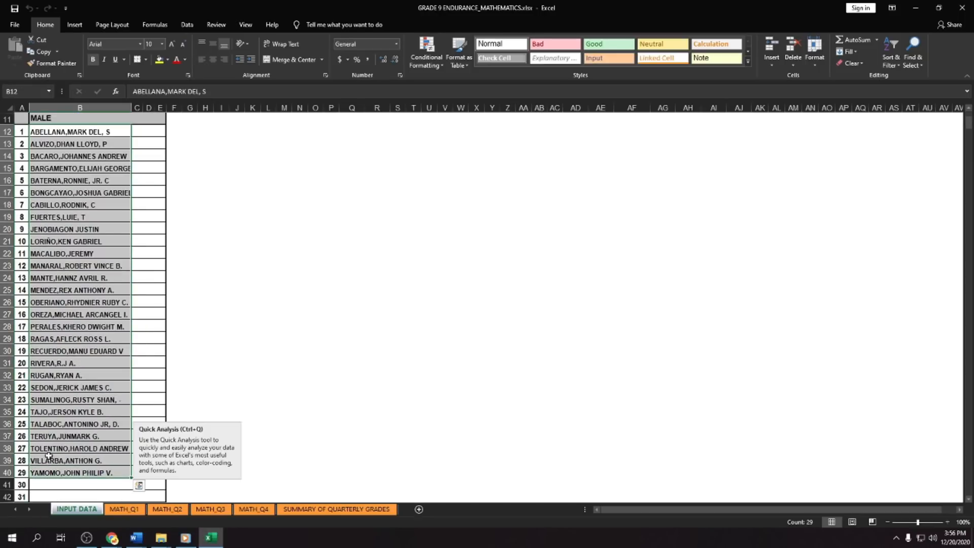
right_click(53, 326)
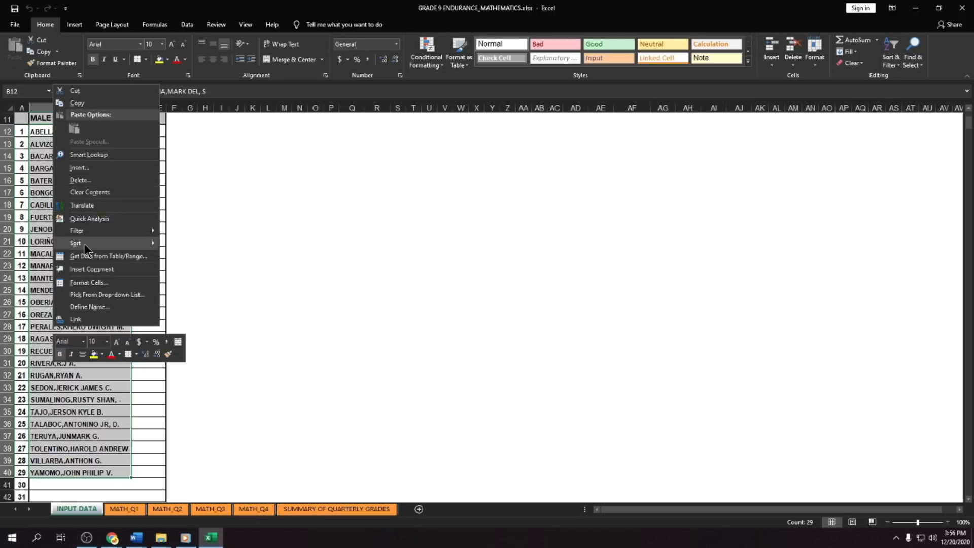
right_click(48, 435)
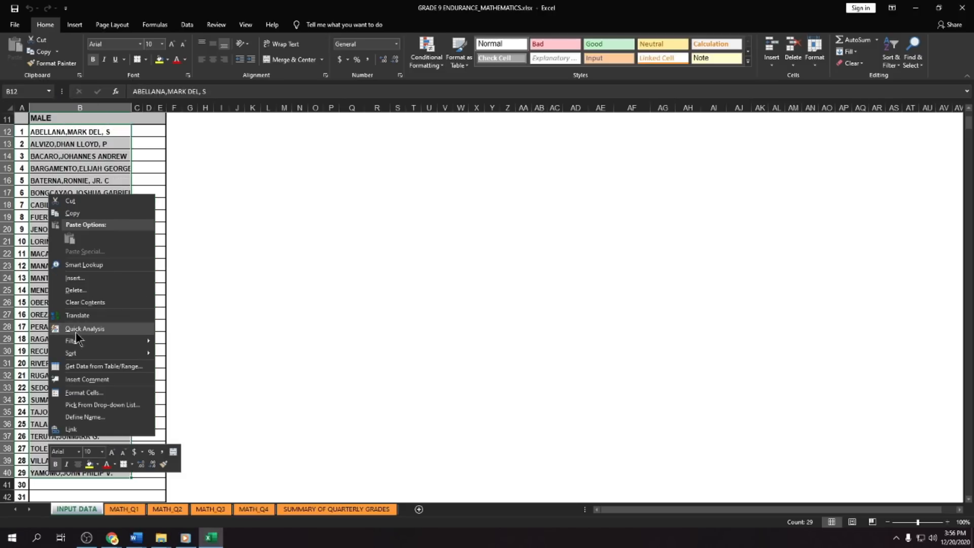
left_click(66, 146)
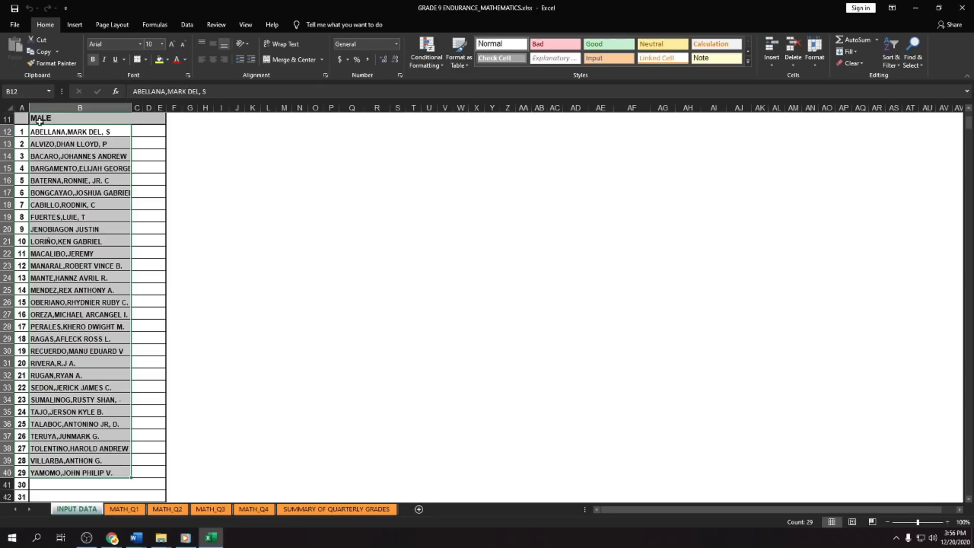
left_click_drag(41, 132, 76, 472)
right_click(77, 460)
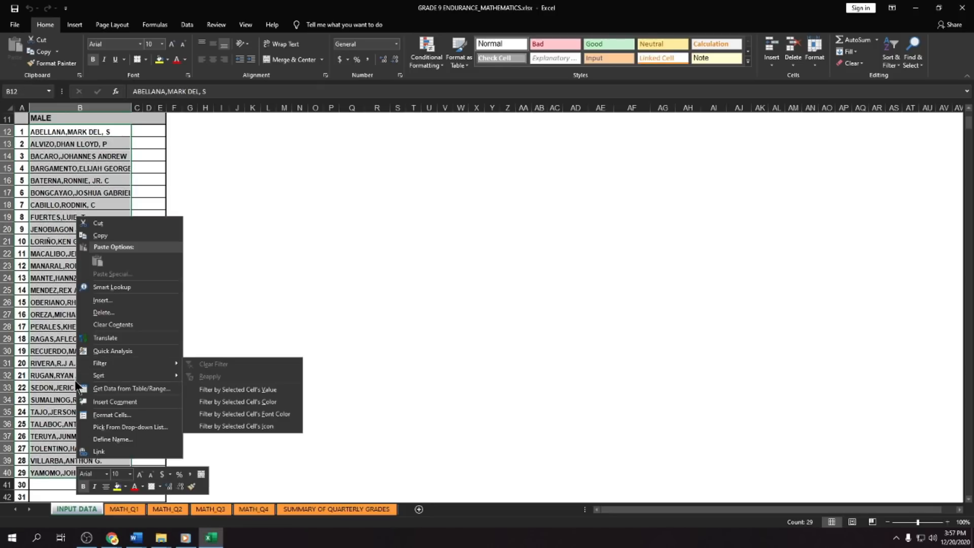
left_click(100, 236)
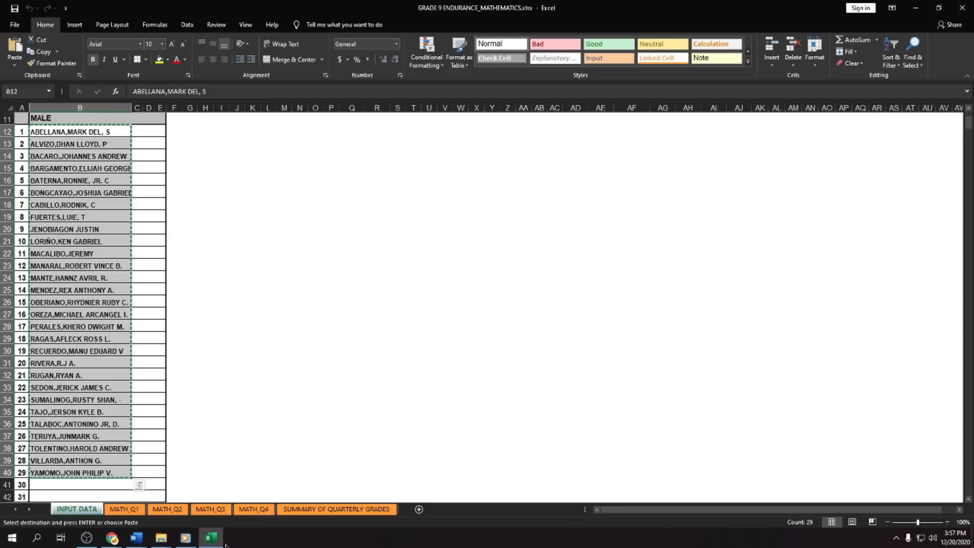
- Switch to ThatQuiz in Chrome, paste the copied boys' names into the student list box and import them
left_click(149, 503)
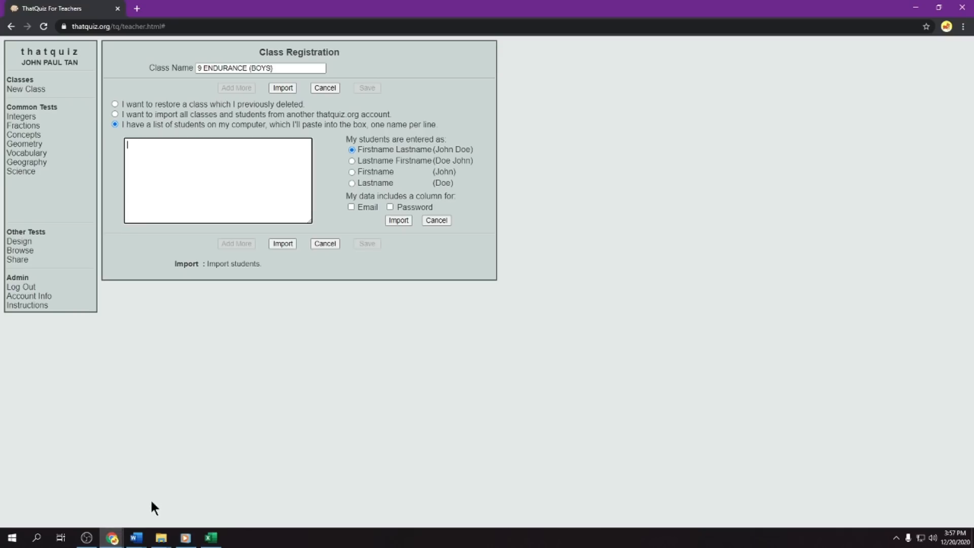
left_click(177, 151)
right_click(177, 151)
left_click(354, 290)
left_click(130, 146)
right_click(129, 146)
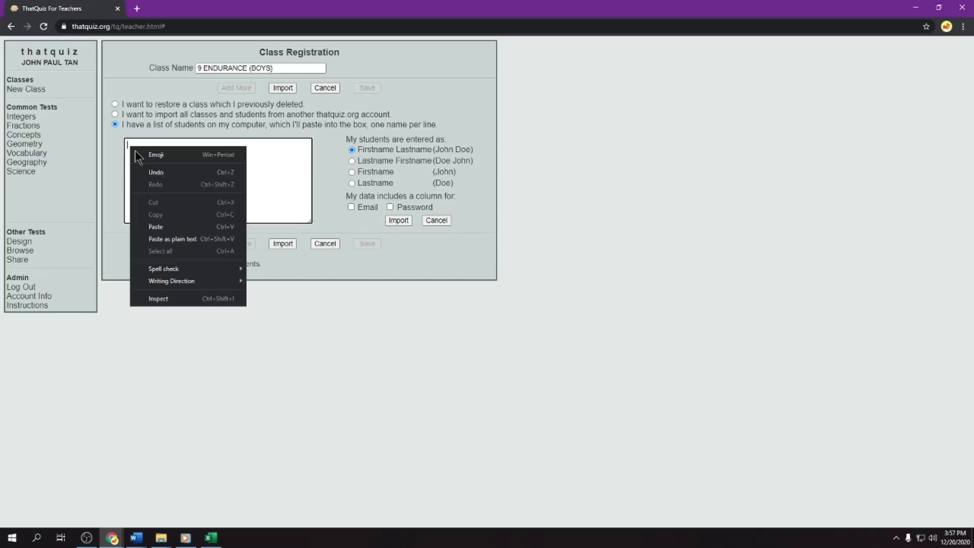
left_click(158, 224)
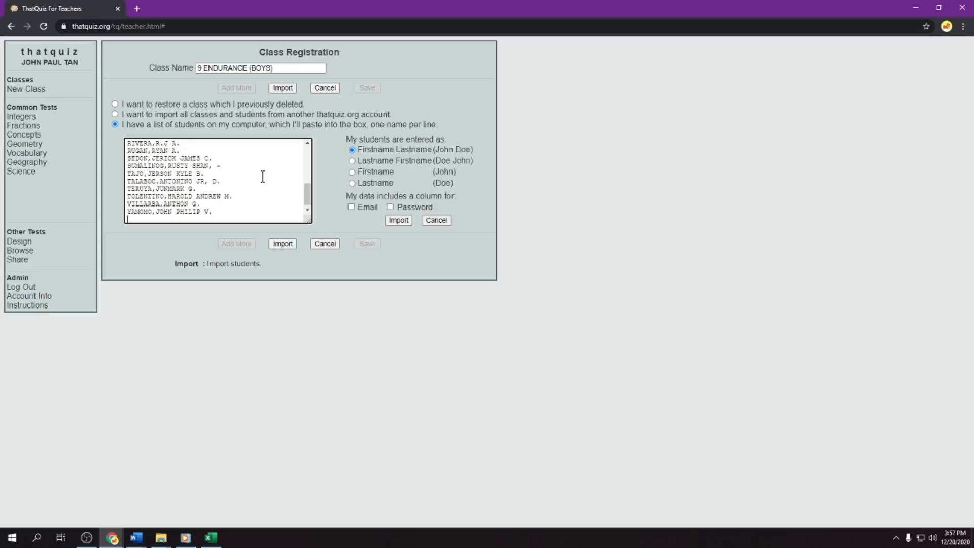
mouse_move(309, 191)
left_mouse_down()
mouse_move(308, 150)
mouse_move(305, 197)
left_mouse_up()
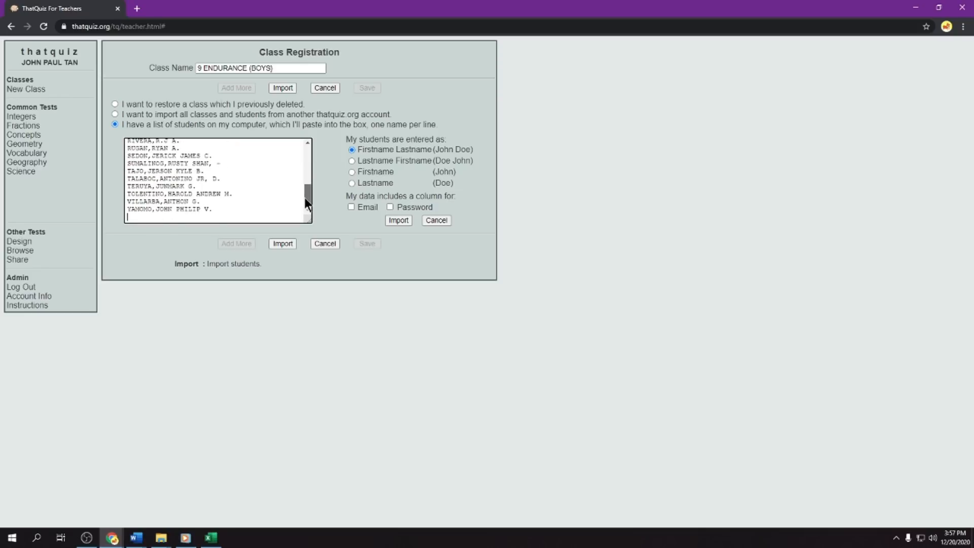
left_click(283, 243)
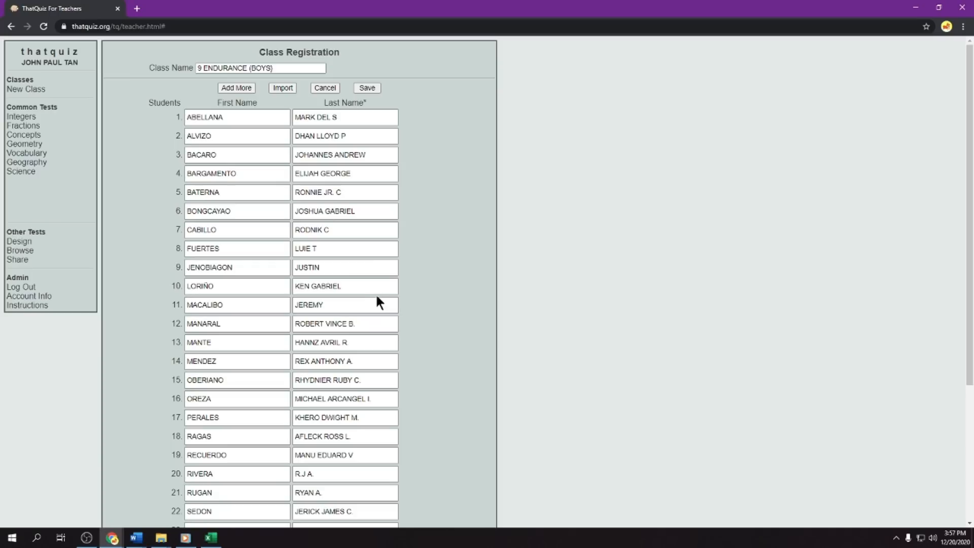
- Review the imported student rows from first to last and save the 9 ENDURANCE (BOYS) class
scroll(360, 283, "down", 4)
scroll(358, 282, "up", 4)
scroll(257, 121, "down", 4)
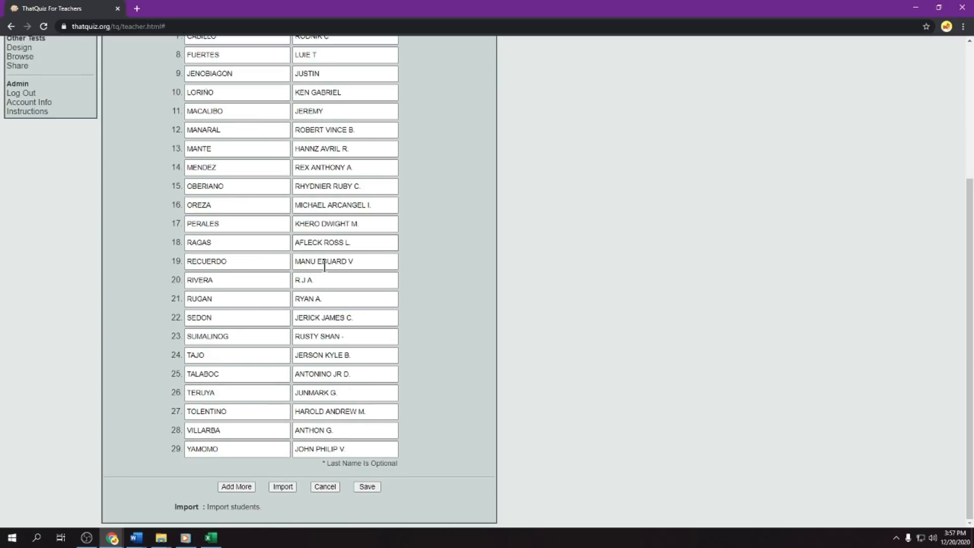
scroll(327, 324, "up", 4)
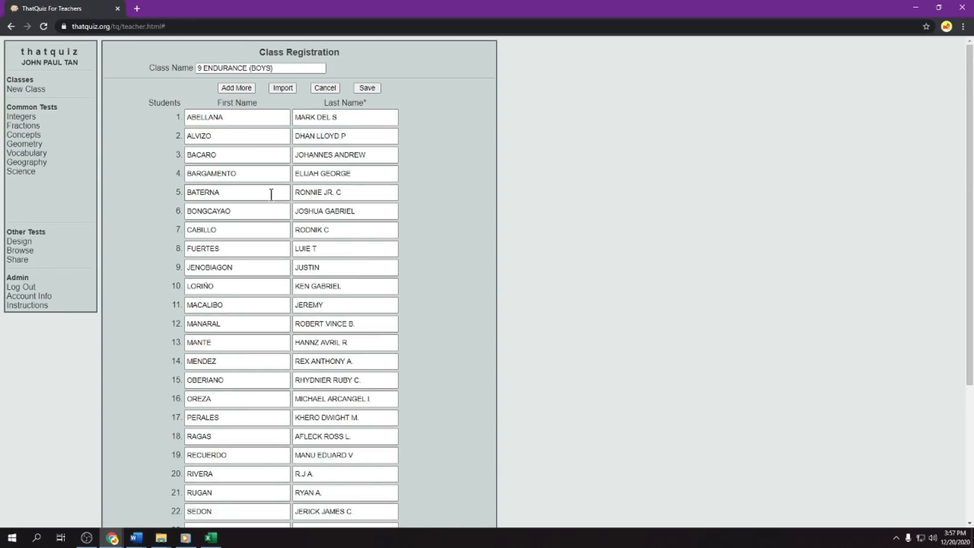
scroll(272, 194, "down", 4)
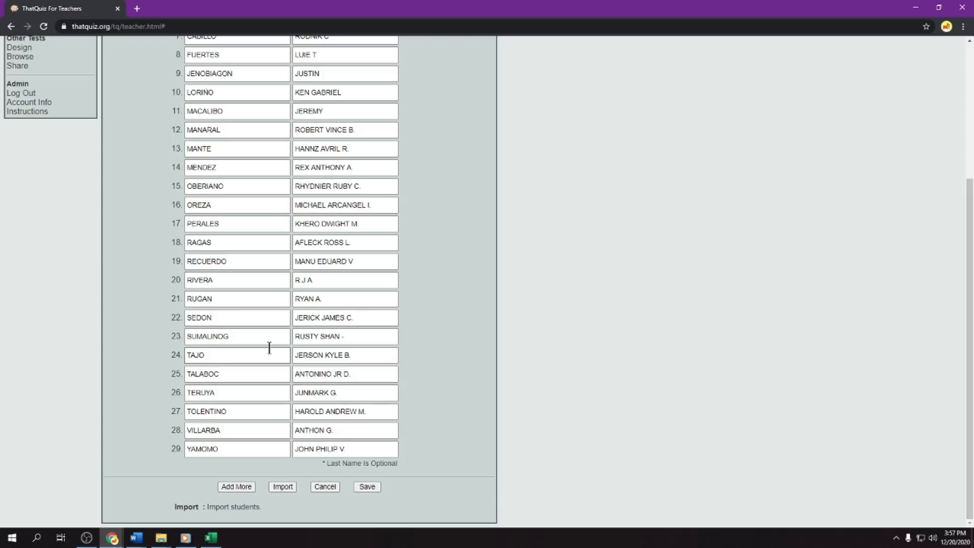
scroll(269, 348, "up", 4)
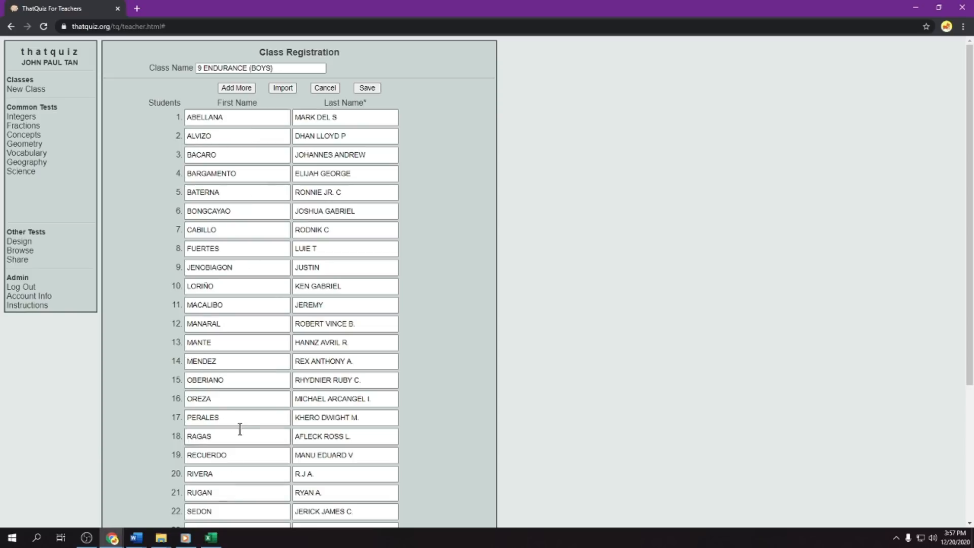
scroll(240, 424, "down", 4)
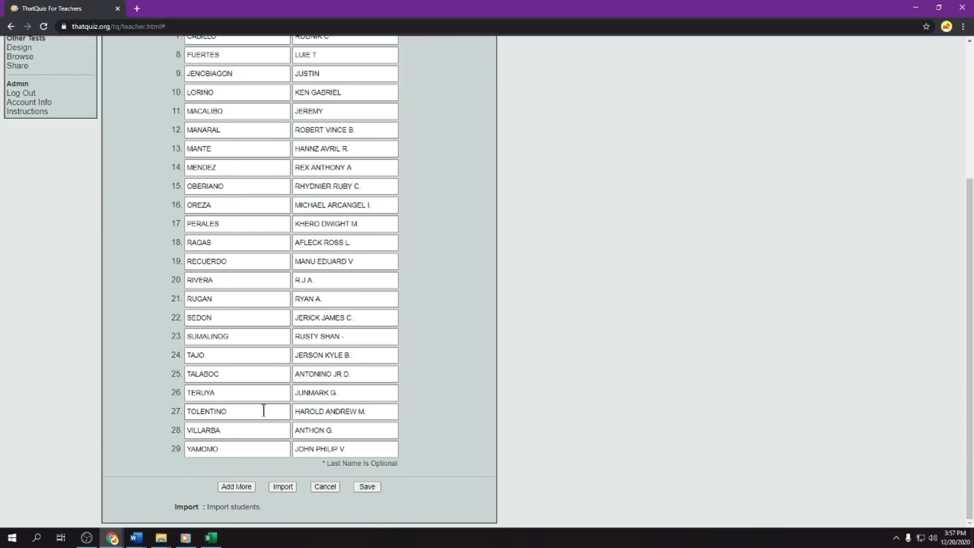
left_click(370, 486)
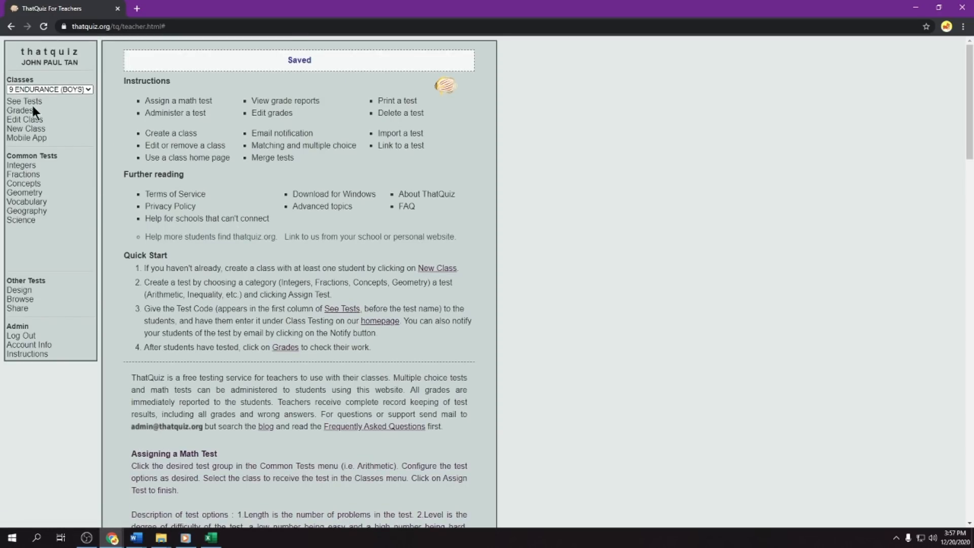
- Start a new class named 9 ENDURANCE (GIRLS) and open its student import form
left_click(46, 90)
left_click(44, 91)
left_click(37, 130)
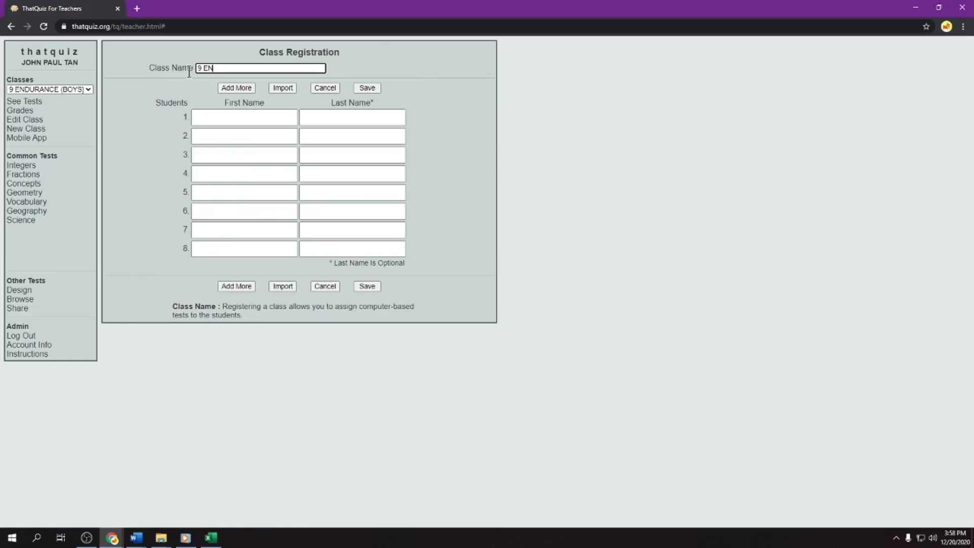
type("9 ENDURANCE (GIRLS")
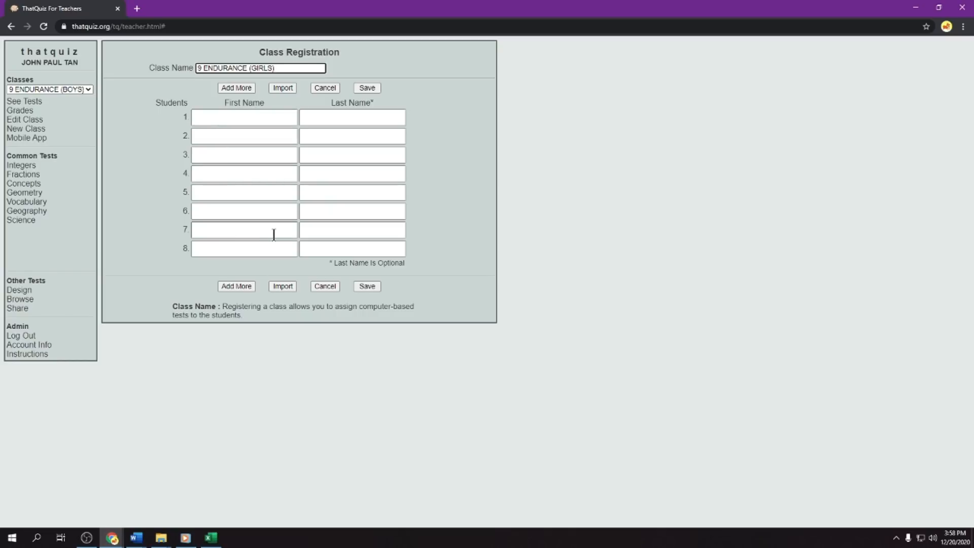
left_click(281, 287)
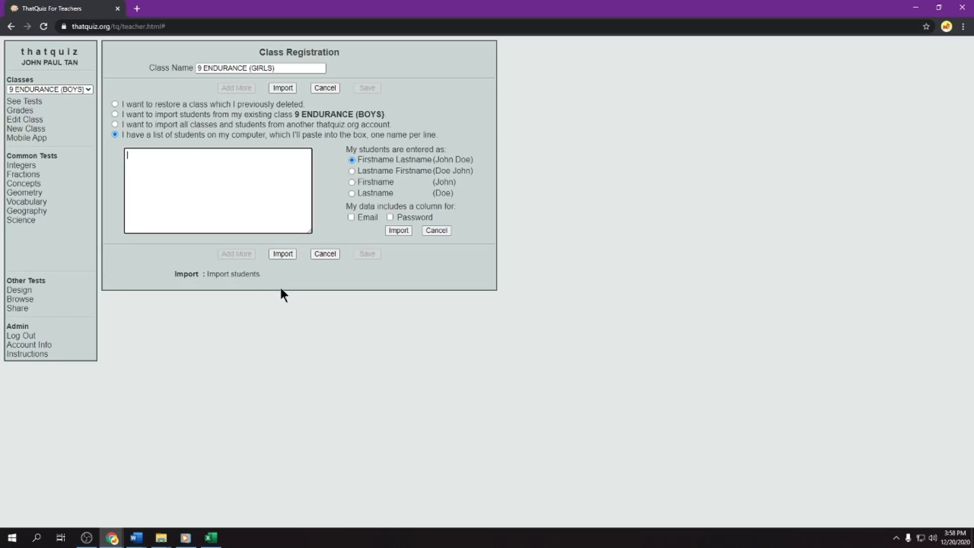
- Switch to the Excel class record and copy all the female learners' names, cells B63 to B82
left_click(211, 538)
scroll(83, 269, "down", 15)
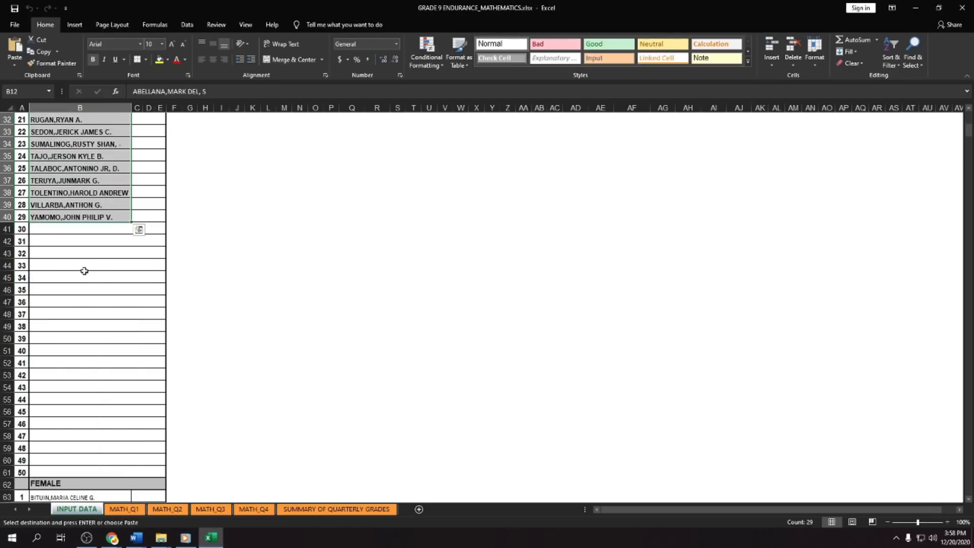
left_click_drag(54, 209, 62, 436)
right_click(62, 438)
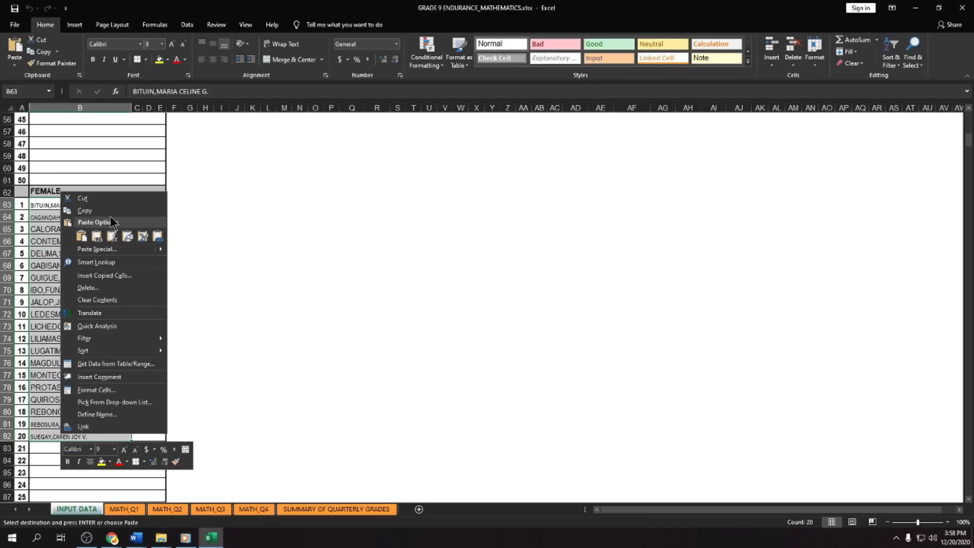
left_click(84, 211)
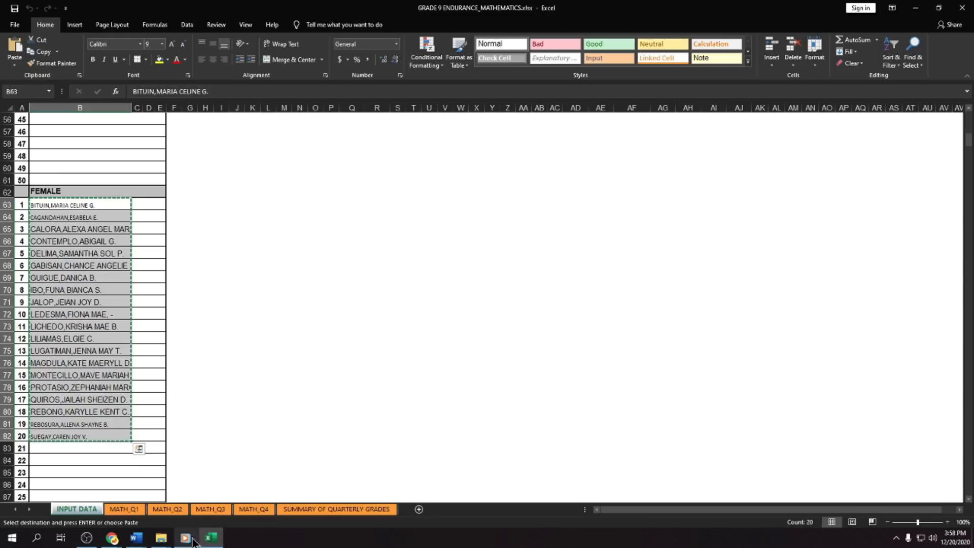
- Return to ThatQuiz in Chrome, import the pasted girls' names and save the 9 ENDURANCE (GIRLS) class
left_click(120, 520)
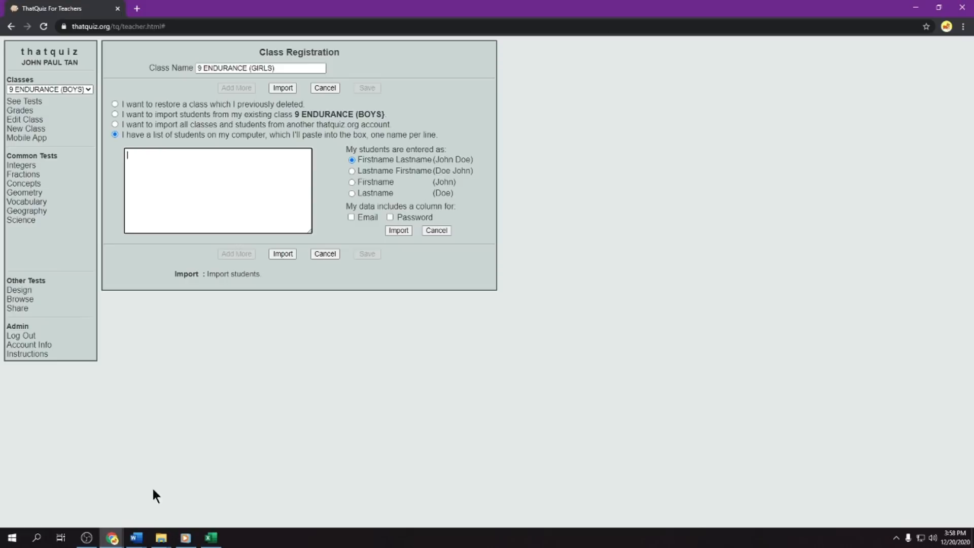
right_click(176, 180)
left_click(187, 241)
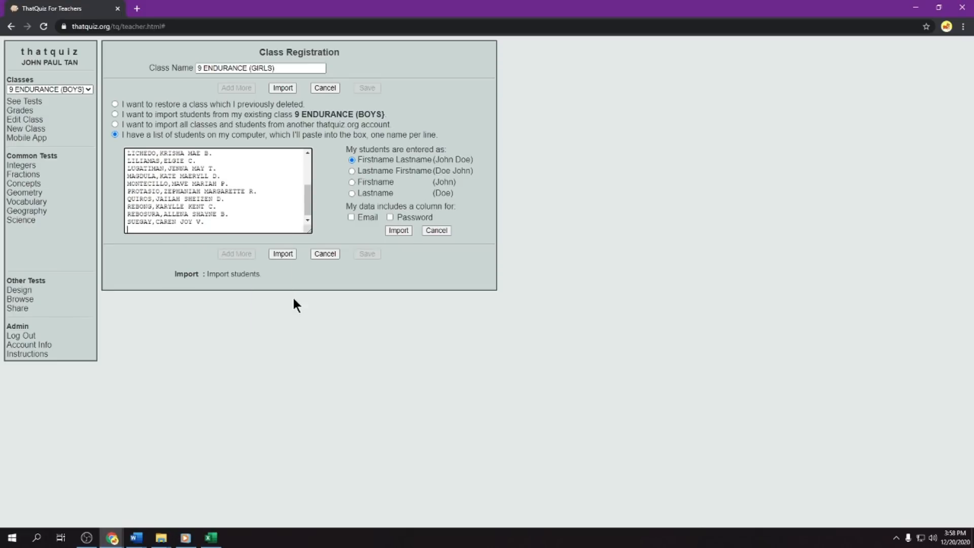
left_click(283, 253)
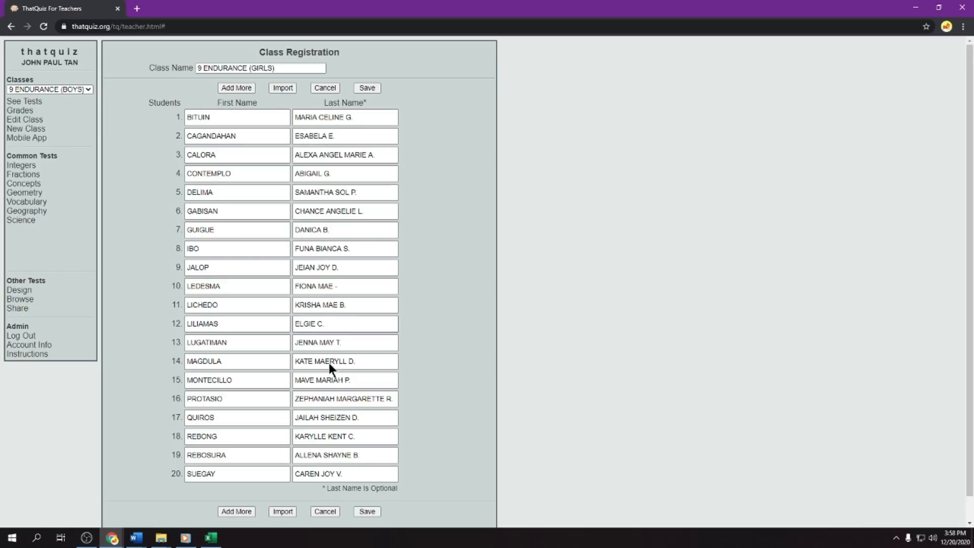
left_click(366, 512)
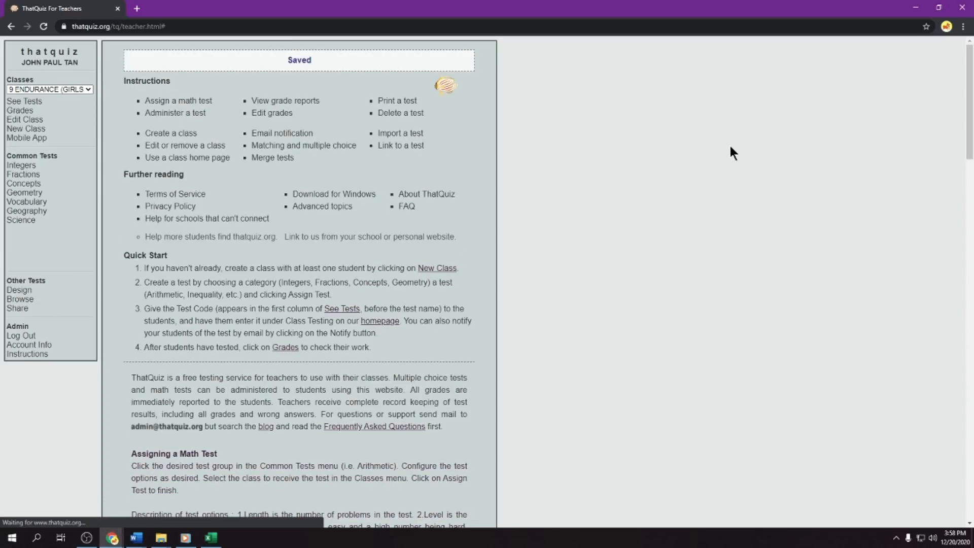
- Examine the saved student lists of the 9 ENDURANCE (GIRLS) and 9 ENDURANCE (BOYS) classes on the class editing page
left_click(44, 86)
left_click(45, 87)
left_click(44, 90)
left_click(44, 89)
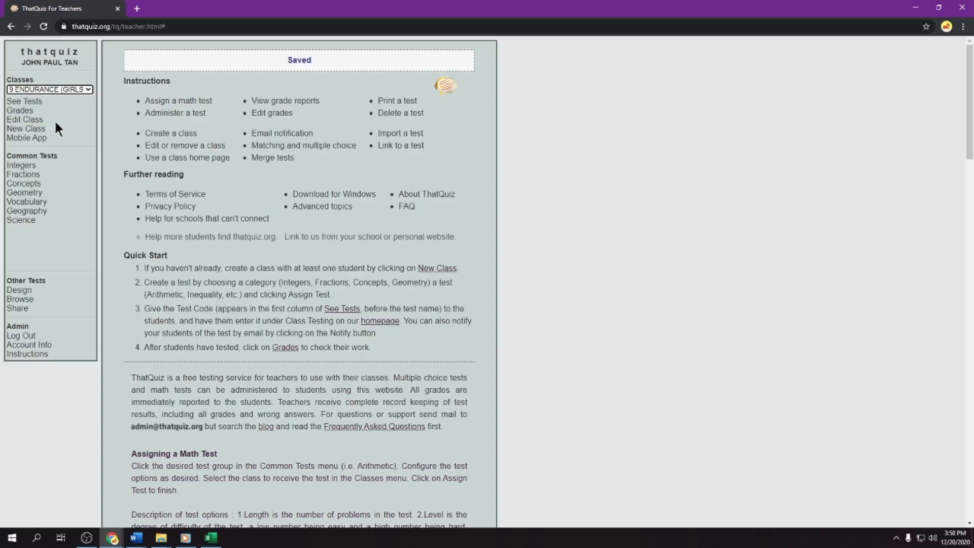
left_click(28, 124)
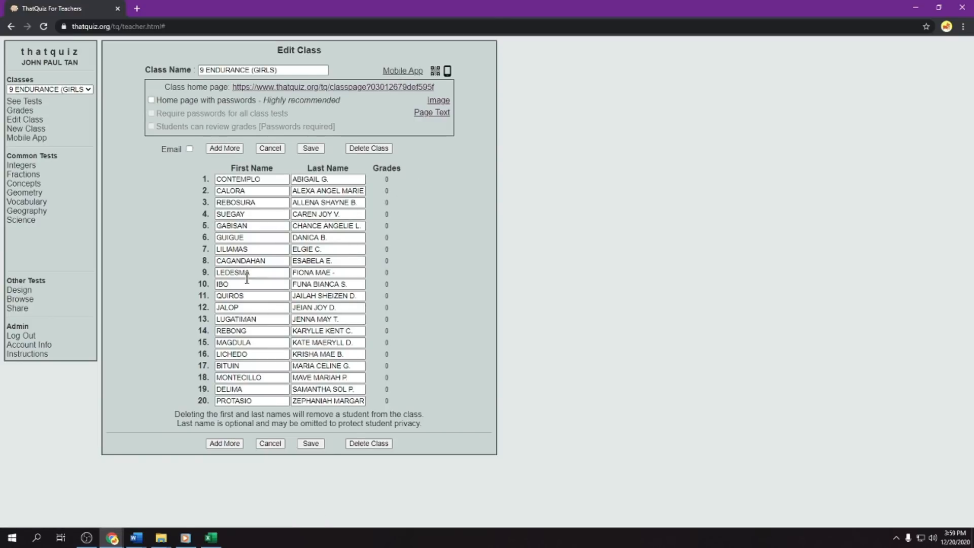
left_click(57, 88)
left_click(50, 96)
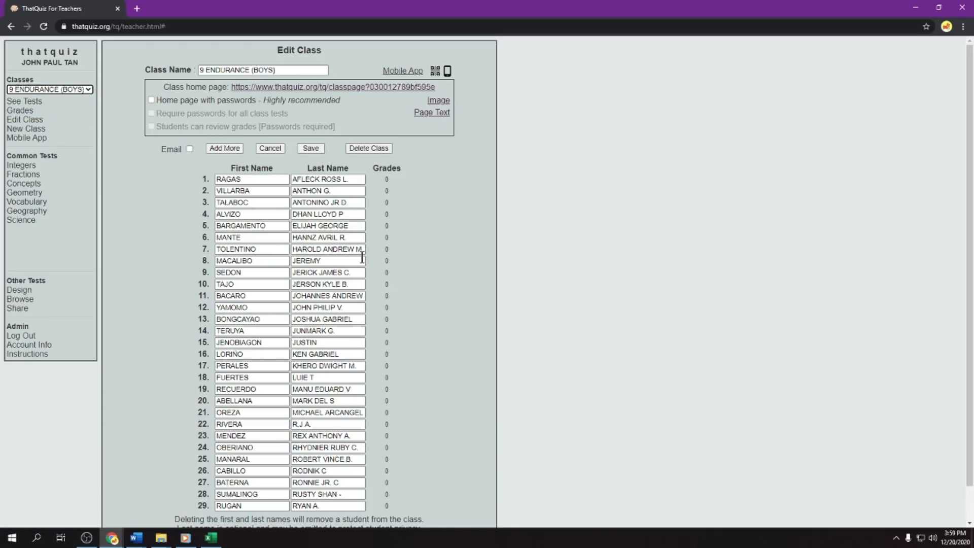
left_click(136, 147)
left_click(90, 88)
left_click(86, 90)
left_click(26, 122)
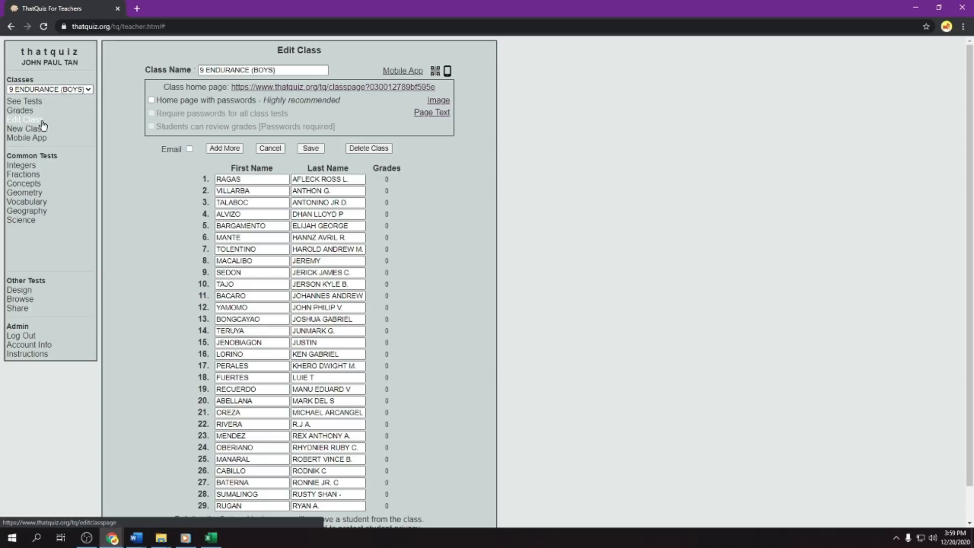
- Start a new class named 9 EMPATHY (BOYS) and open its student import form
left_click(27, 130)
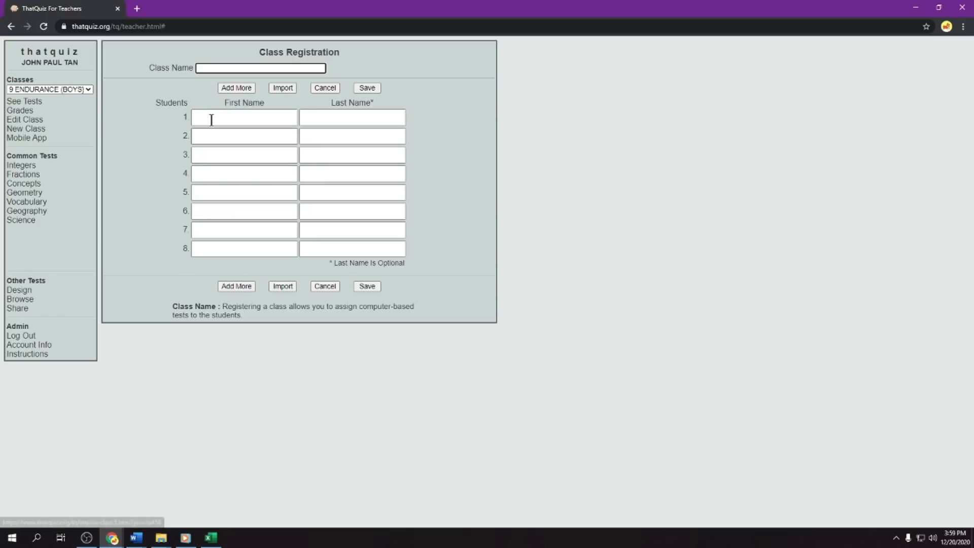
type("9 EMATHY")
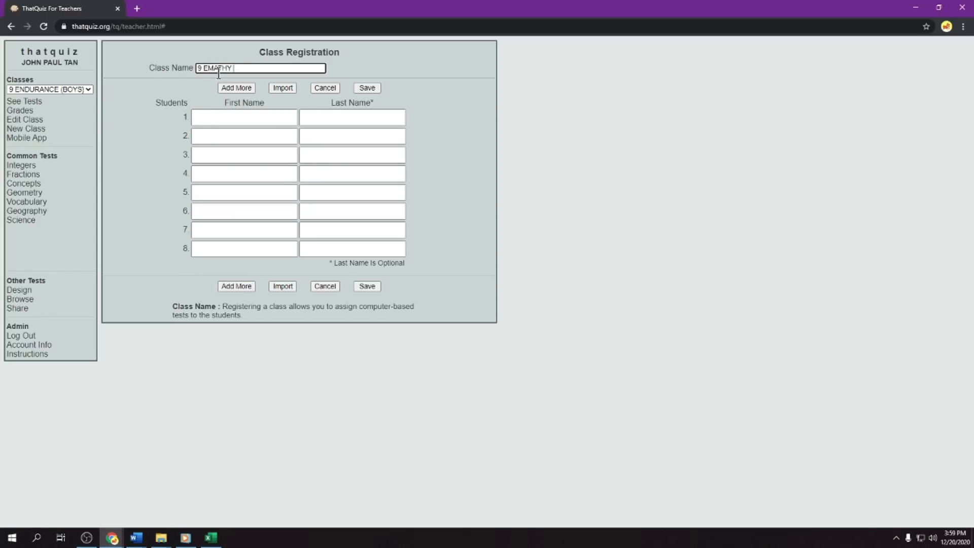
key("BackSpace")
key("BackSpace")
key("BackSpace")
key("BackSpace")
key("BackSpace")
type("PATHY BOYS")
type(")")
key("Left")
key("Left")
key("Left")
key("Left")
key("Left")
type("(")
left_click(287, 287)
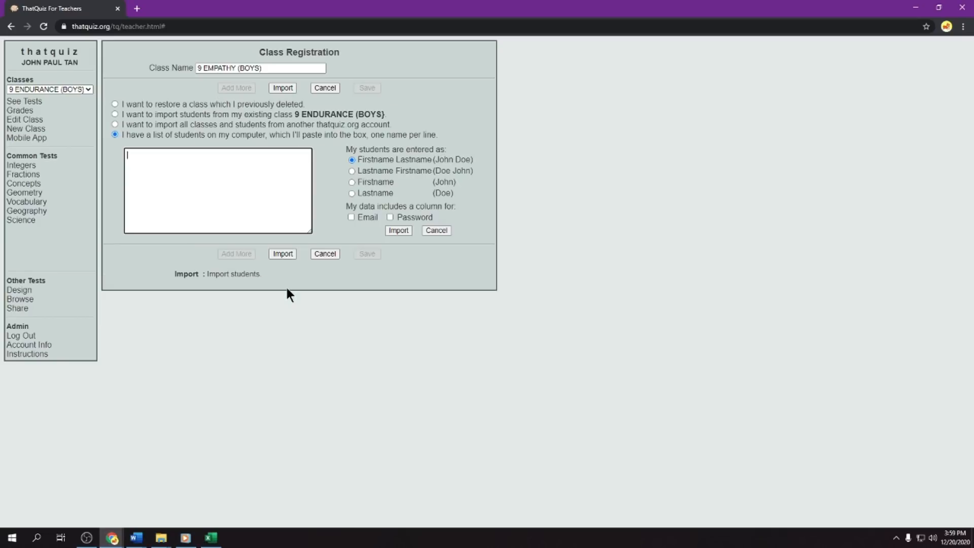
- Open the GRADE 9 Empathy_MATHEMATICS class record in Excel and copy all the male learners' names, cells B12 to B23 of MATH_Q1
left_click(161, 538)
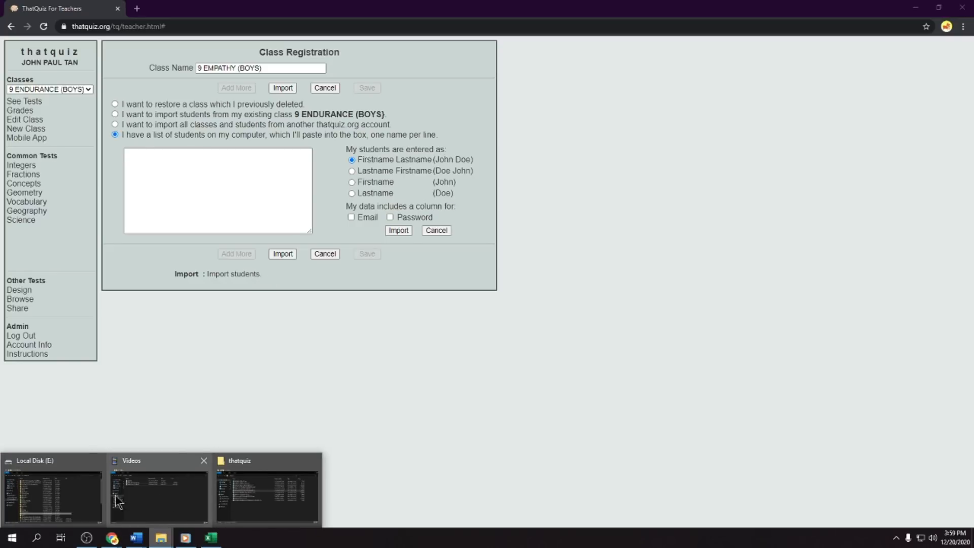
left_click(264, 493)
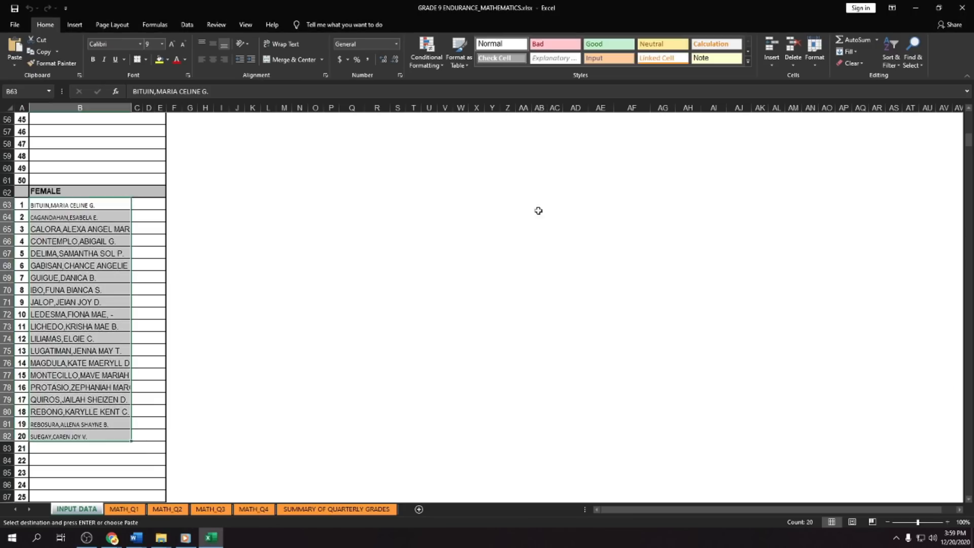
scroll(175, 314, "up", 14)
left_click_drag(85, 278, 92, 414)
key("ctrl+v")
key("ctrl+c")
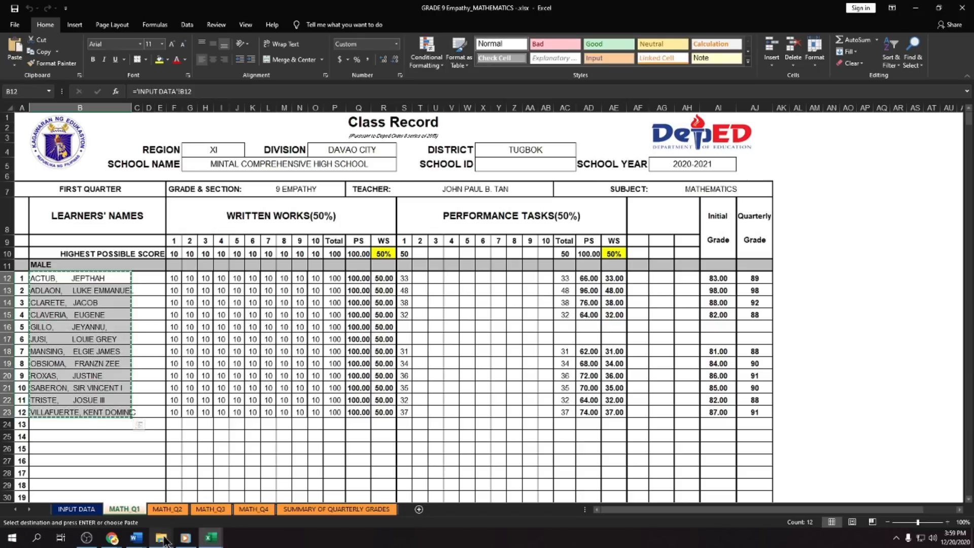
- Return to ThatQuiz in Chrome, try importing the pasted boys' names in Lastname Firstname order, and cancel the class registration
left_click(112, 537)
left_click(145, 487)
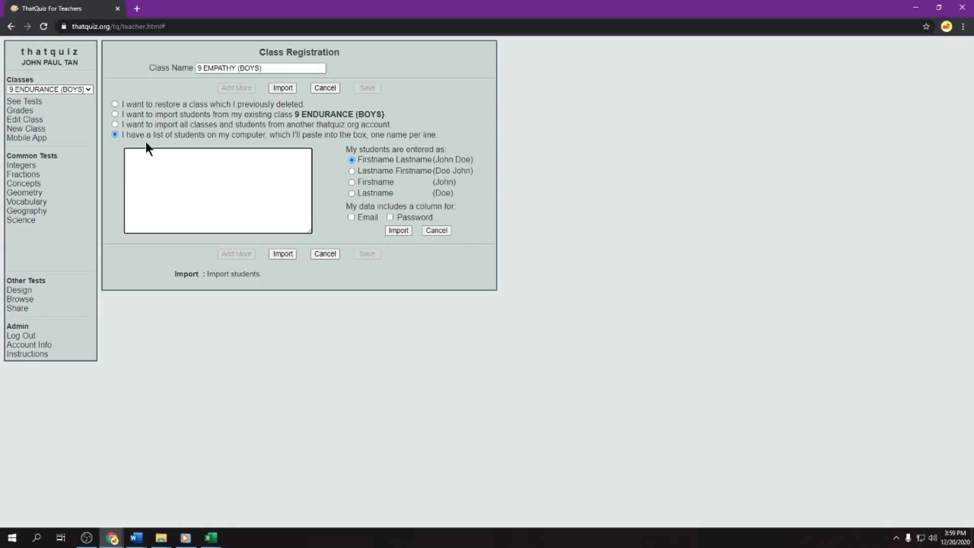
key("ctrl+v")
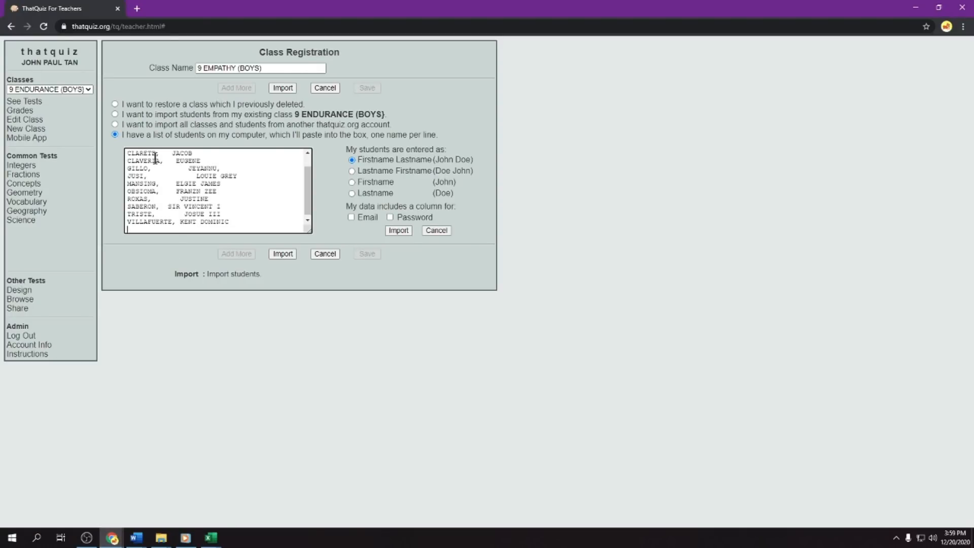
left_click(352, 171)
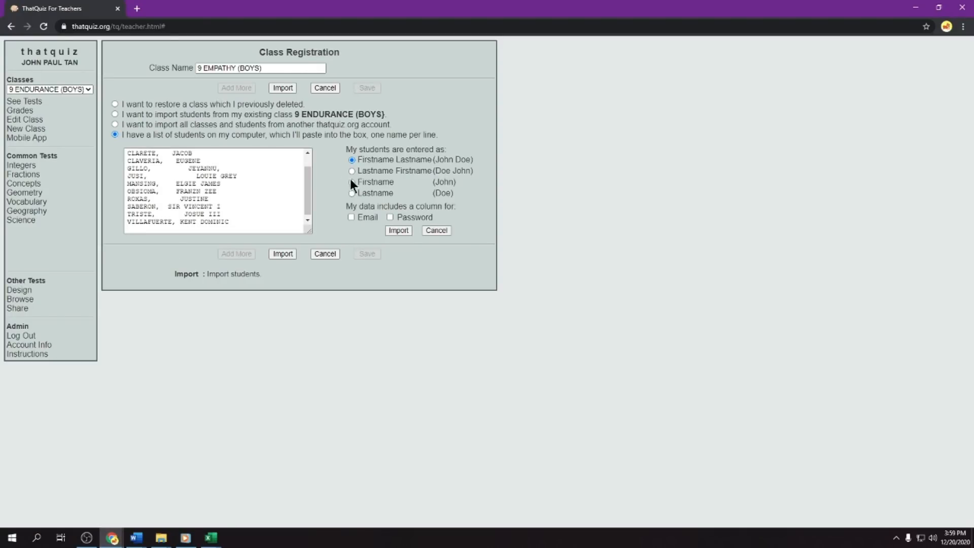
left_click(283, 254)
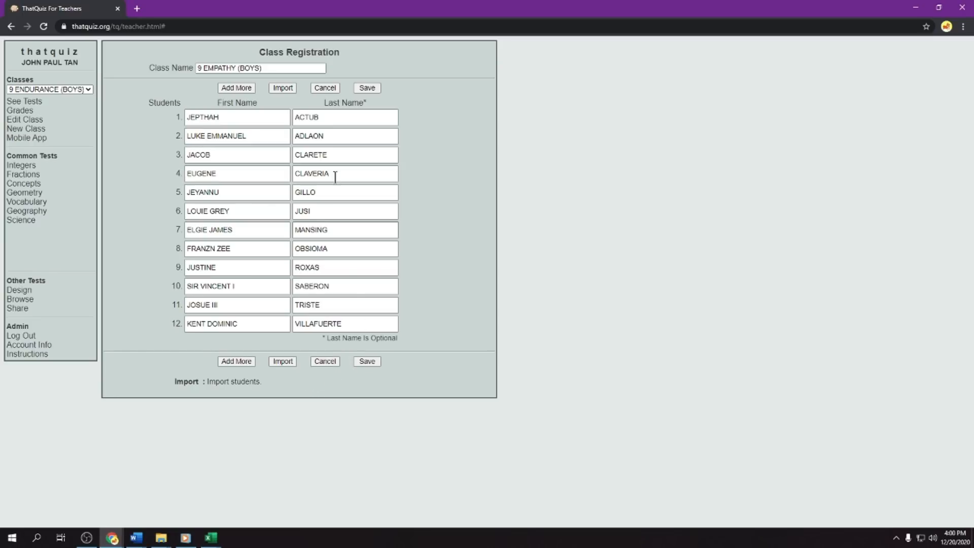
left_click(333, 89)
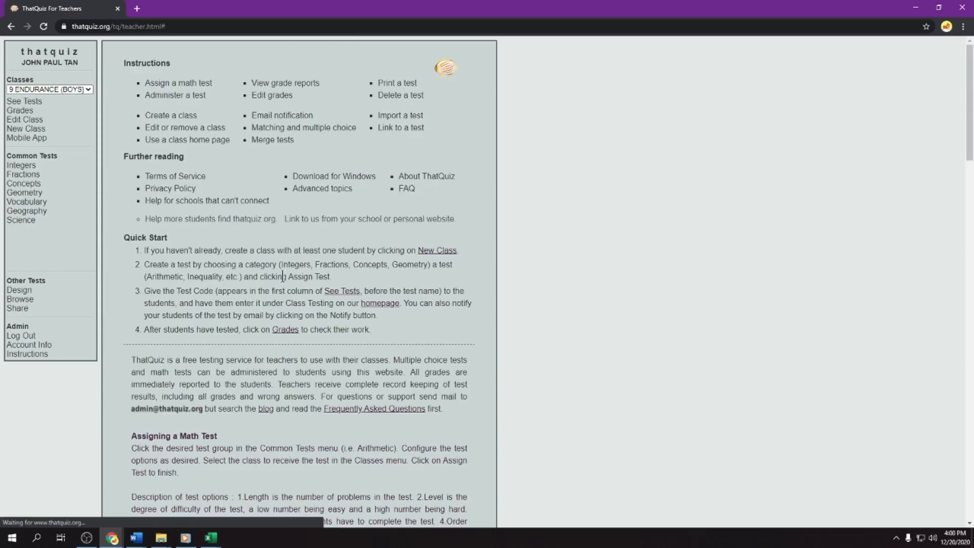
- Register a new class named 9 EMPATHY (BOYS), importing the copied boys' names in the Firstname Lastname format, and save it
left_click(31, 128)
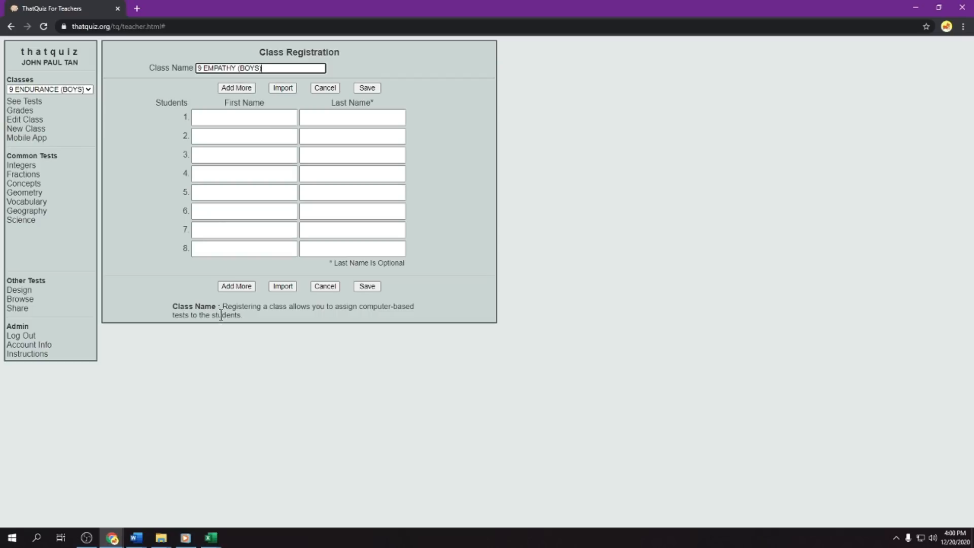
left_click(282, 286)
left_click(190, 180)
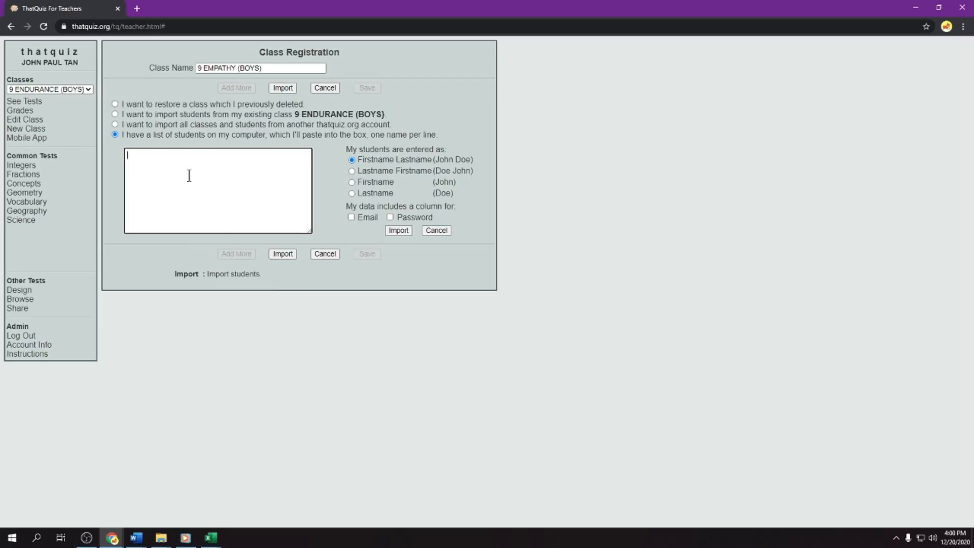
key("ctrl+v")
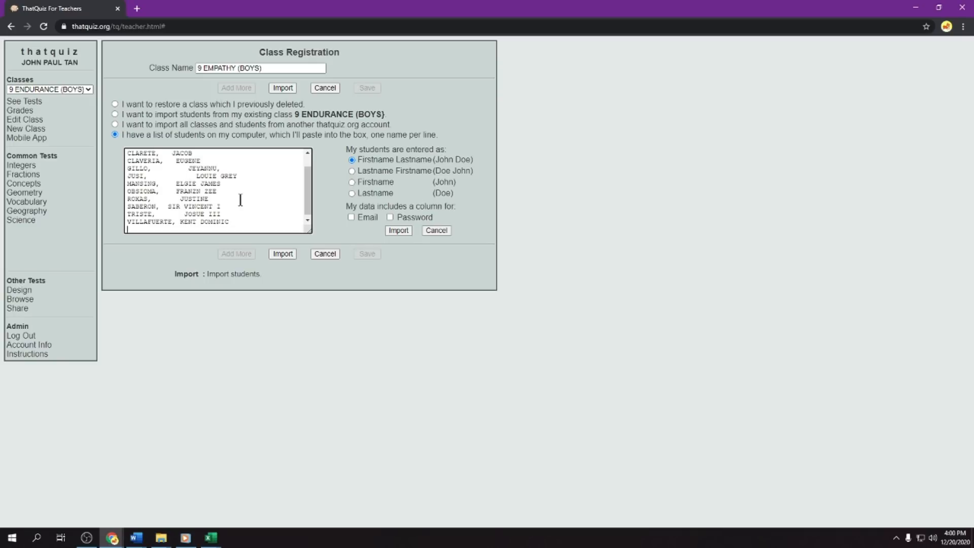
left_click(318, 254)
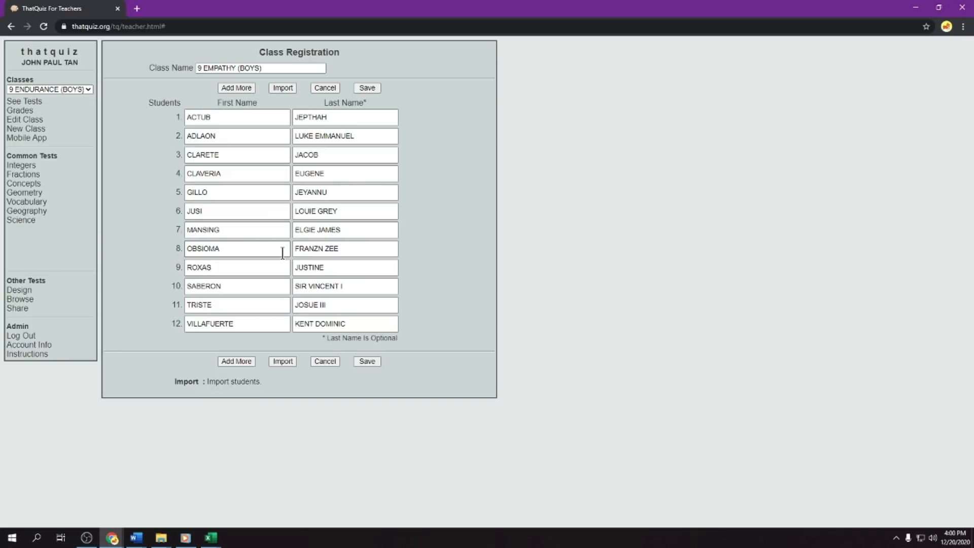
left_click(368, 361)
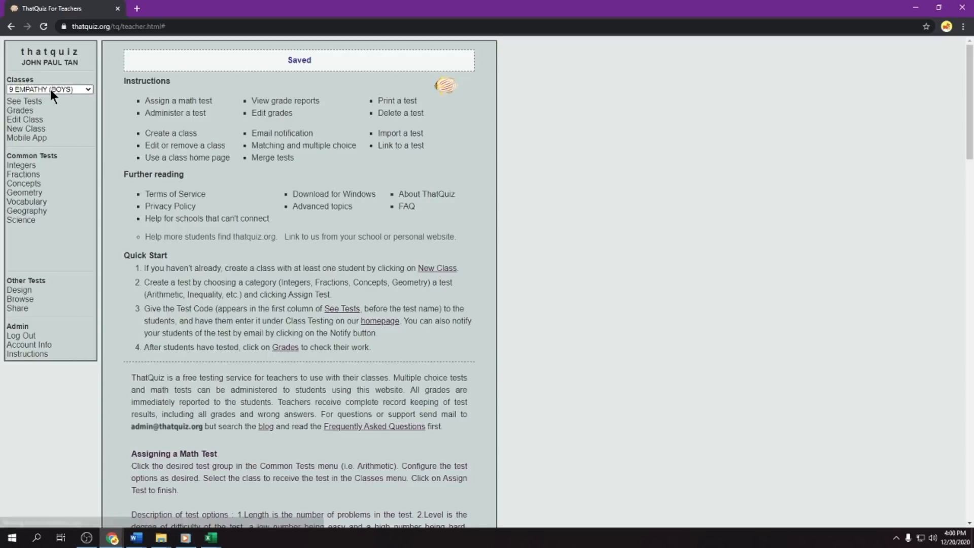
- Start a new class named 9 EMPATHY (GIRLS) and open its student import form
left_click(26, 129)
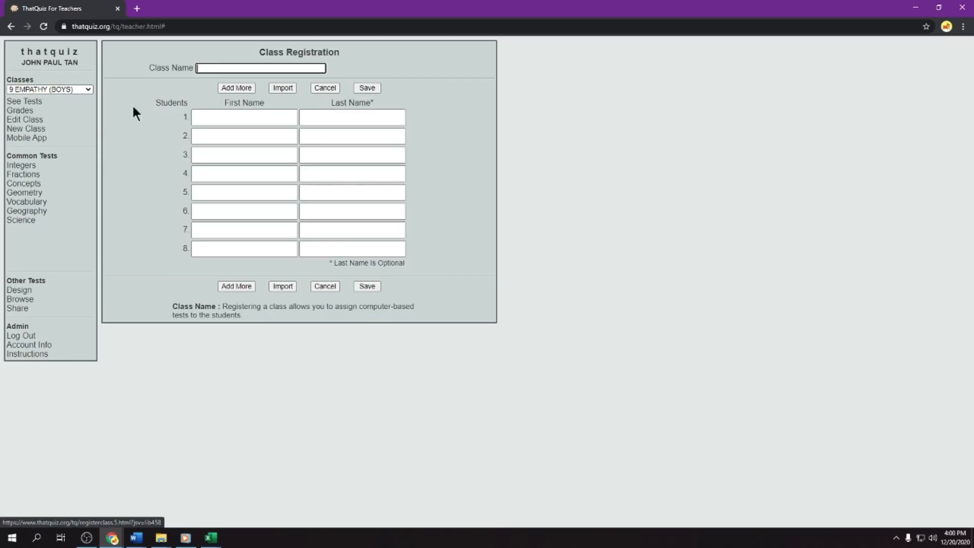
left_click(213, 69)
type("9")
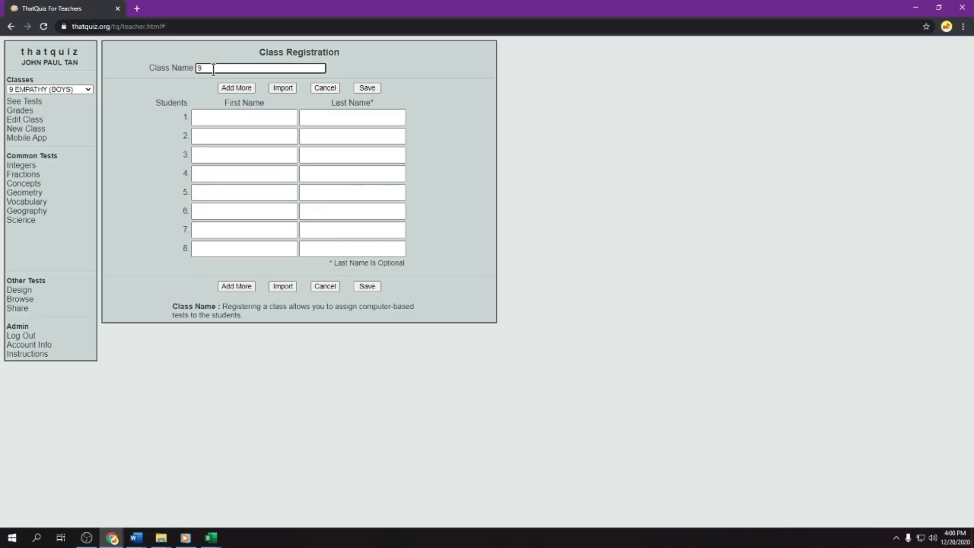
type(" EMPATHY (GIRLS)")
left_click(285, 286)
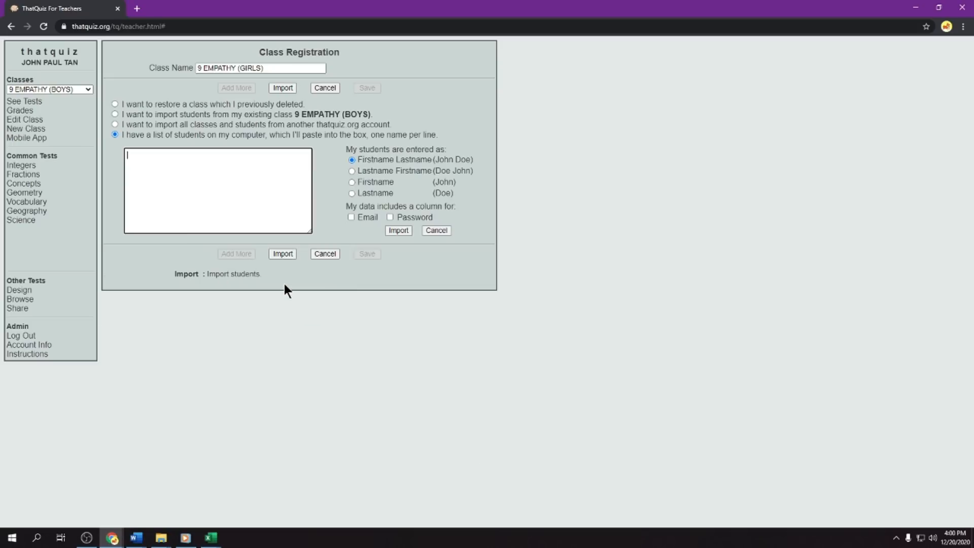
- Switch to the GRADE 9 Empathy_MATHEMATICS class record in Excel and copy all the female learners' names, cells B63 to B82
left_click(208, 530)
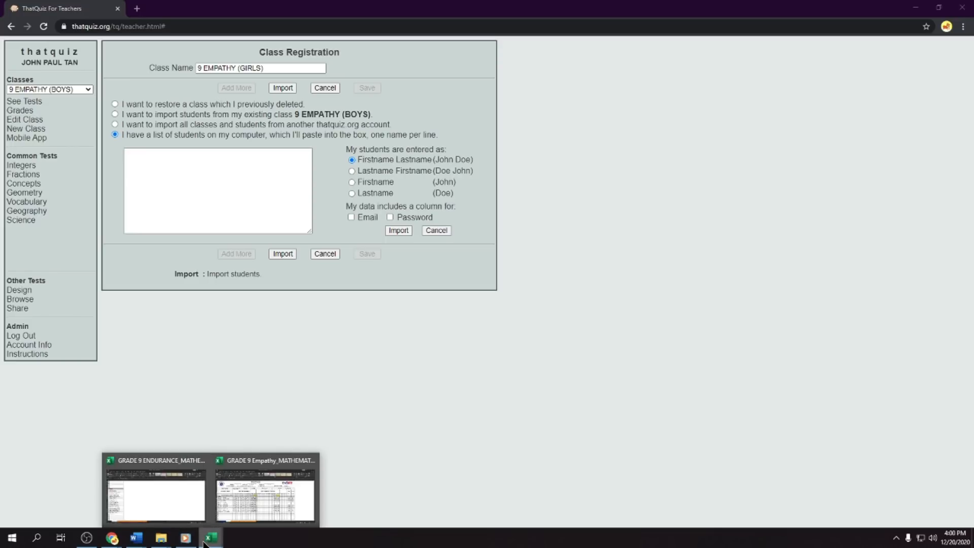
left_click(245, 497)
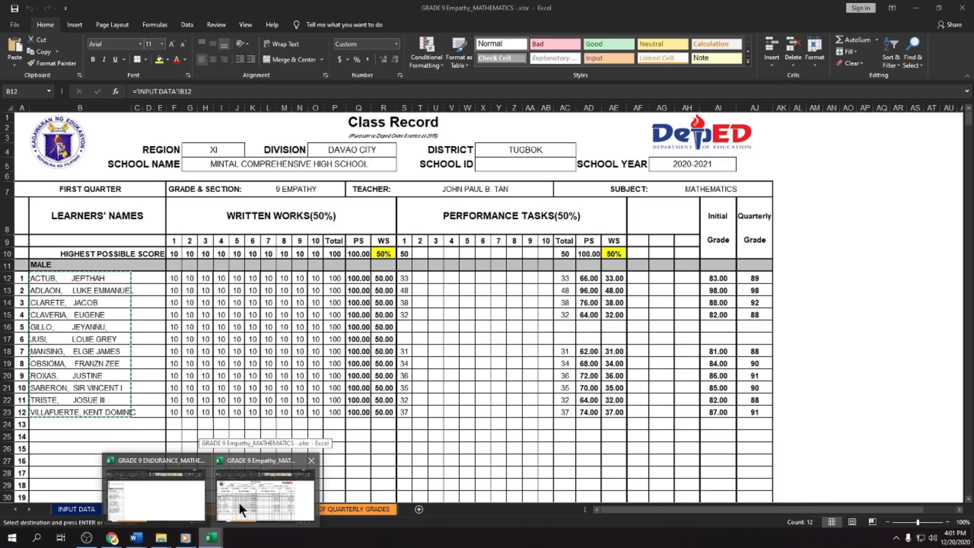
left_click(239, 504)
scroll(209, 371, "down", 17)
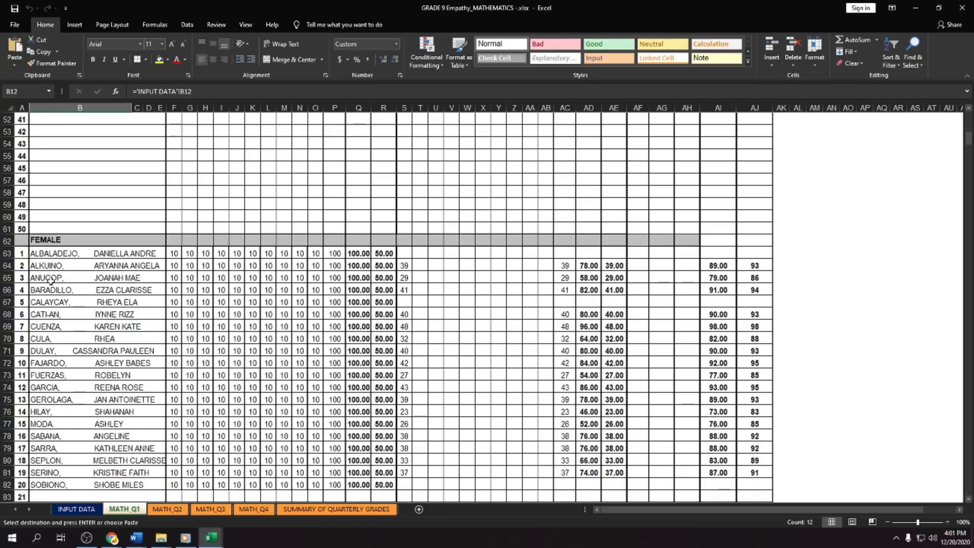
left_click_drag(48, 253, 89, 455)
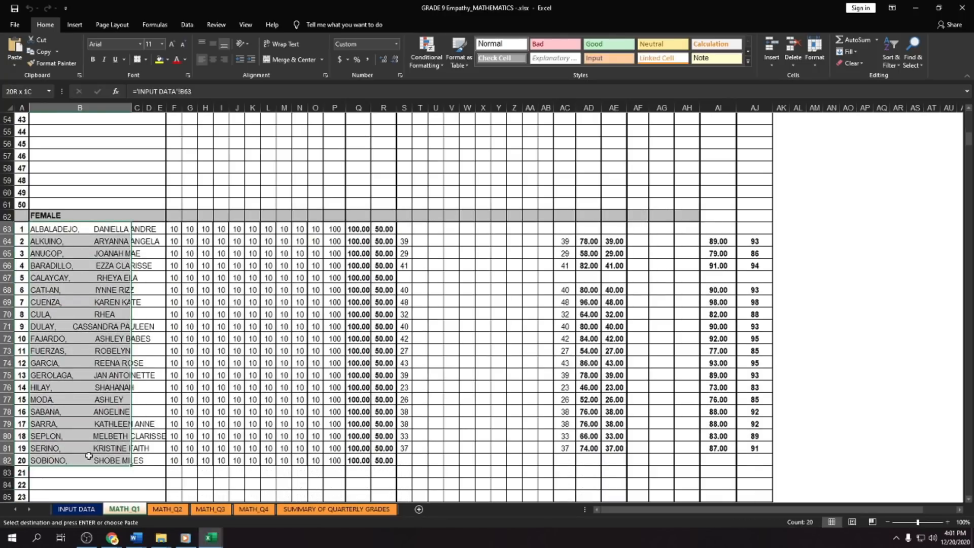
key("ctrl+c")
- Return to ThatQuiz in Chrome, import the pasted girls' names and save the 9 EMPATHY (GIRLS) class
left_click(114, 539)
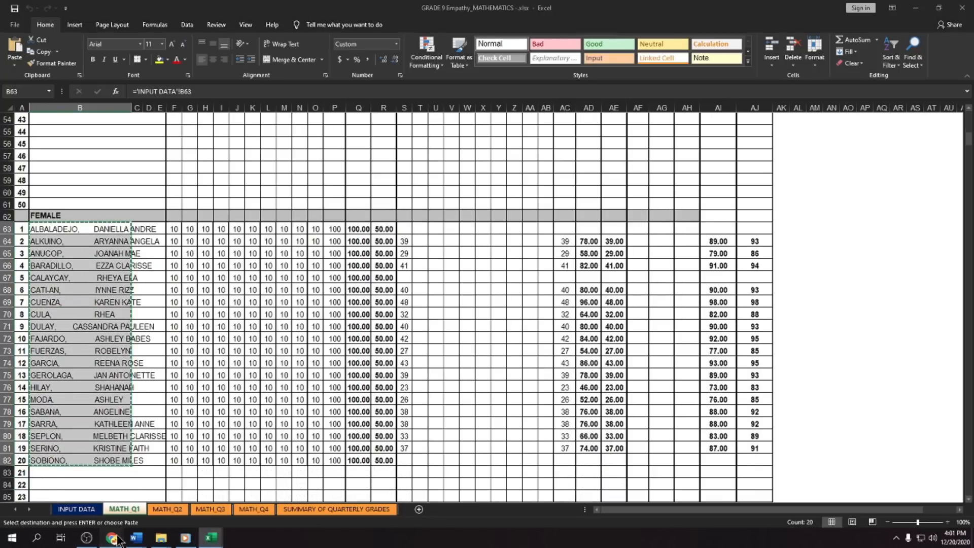
left_click(133, 495)
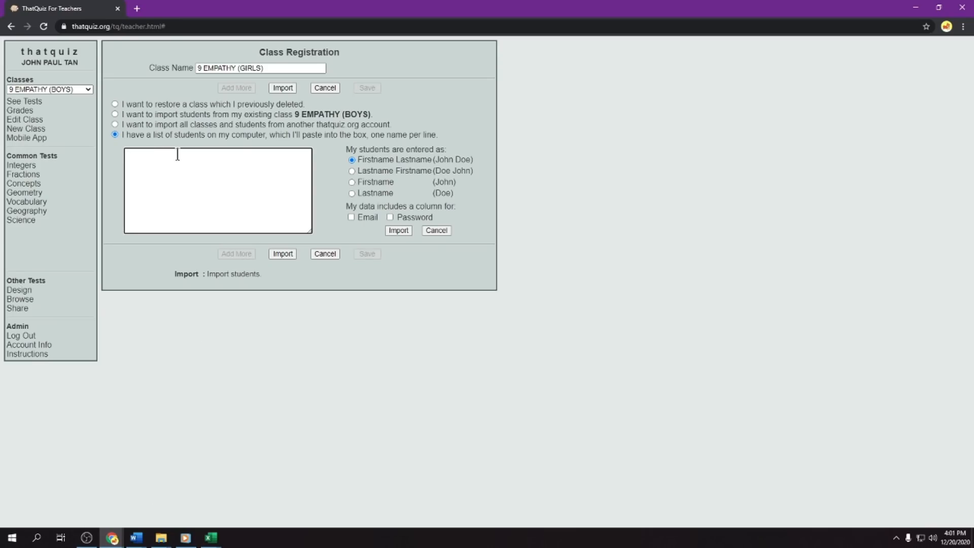
key("ctrl+v")
left_click(283, 254)
scroll(280, 264, "down", 1)
scroll(280, 264, "up", 1)
scroll(256, 404, "down", 1)
left_click(369, 486)
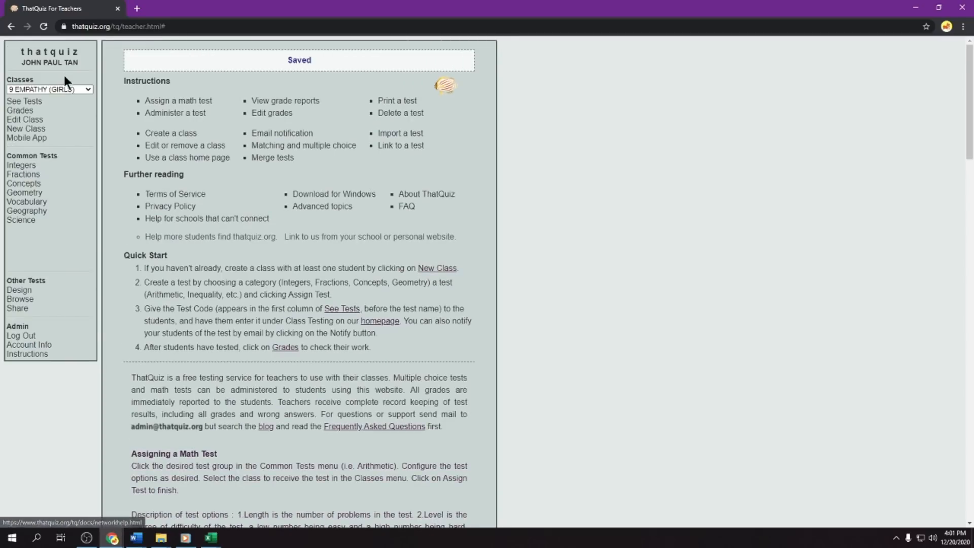
left_click(71, 91)
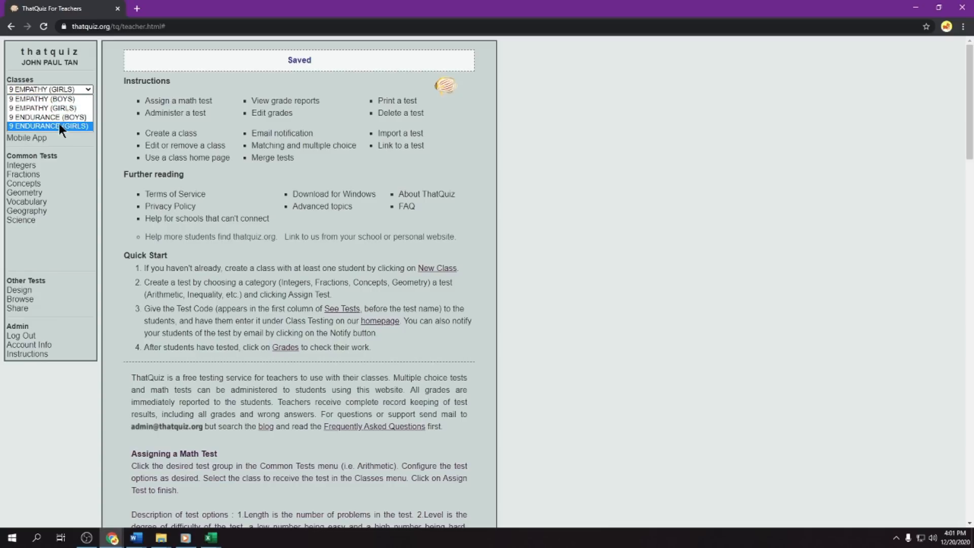
left_click(78, 171)
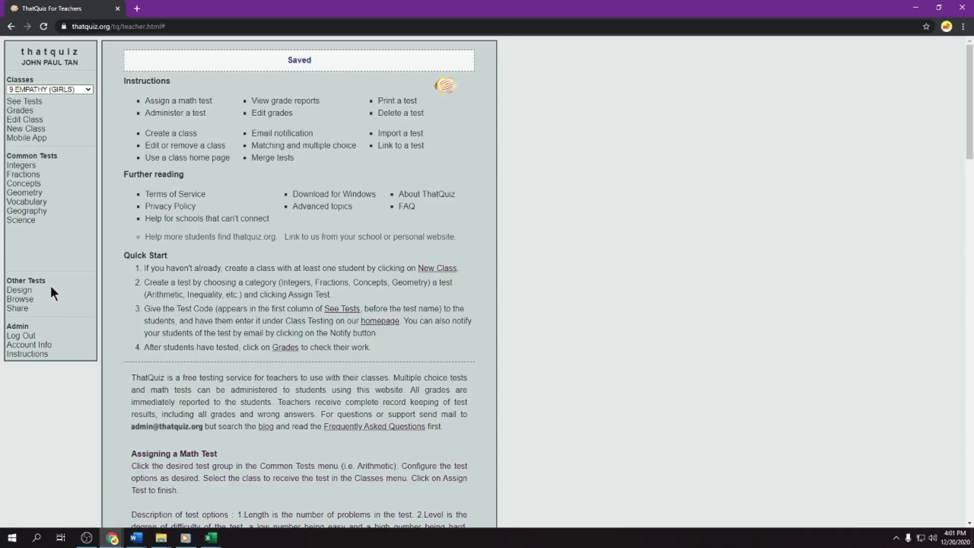
- Start designing a multiple choice test named 1ST QUIZ and set its question order to Random
left_click(24, 293)
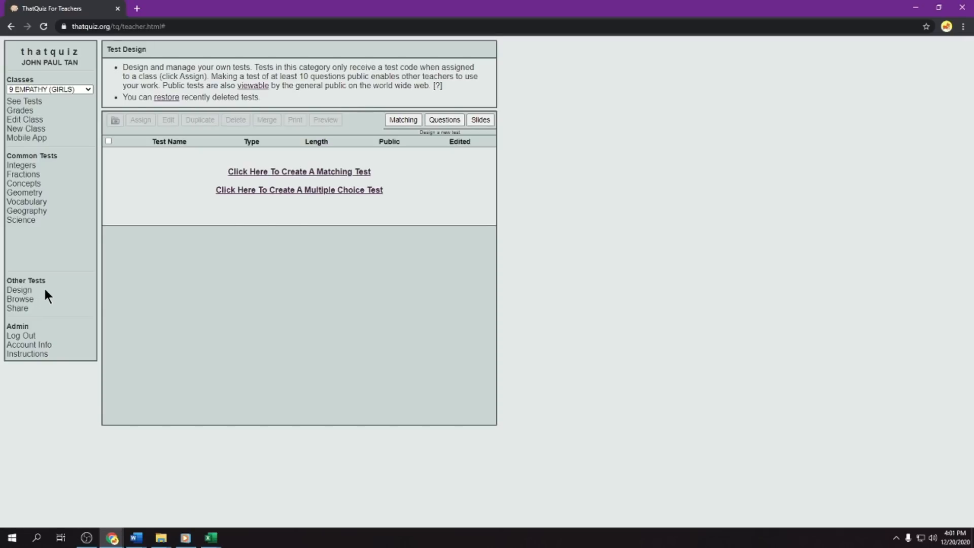
left_click(303, 196)
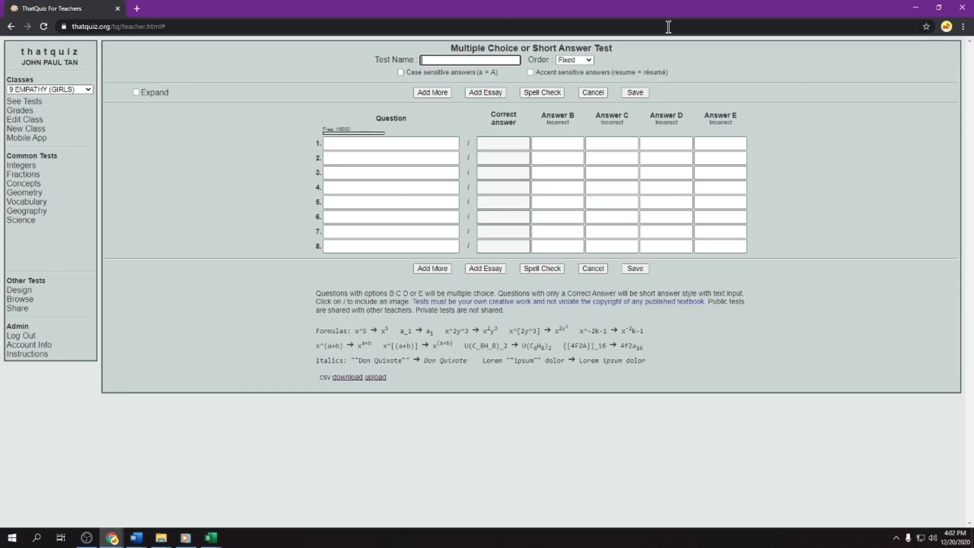
type("1ST QUIZ")
left_click(582, 62)
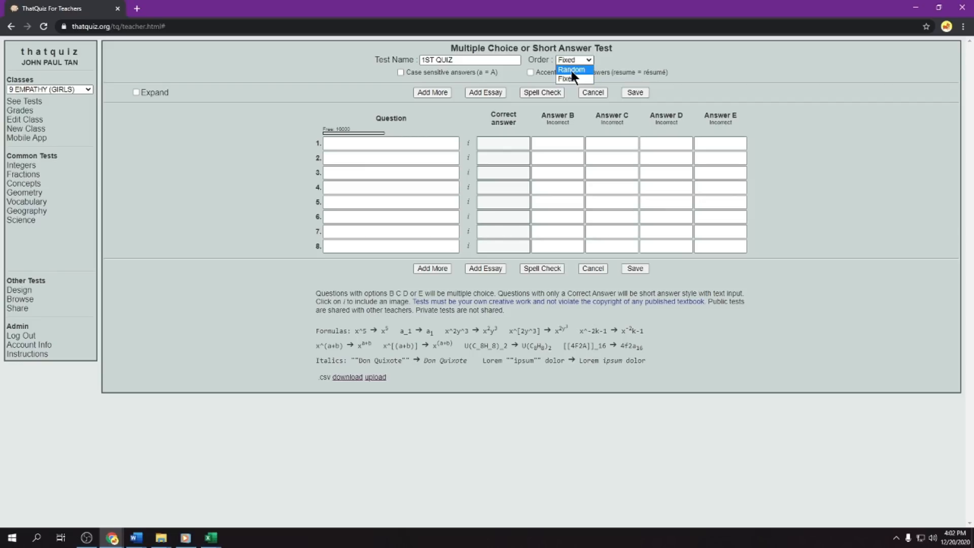
left_click(572, 70)
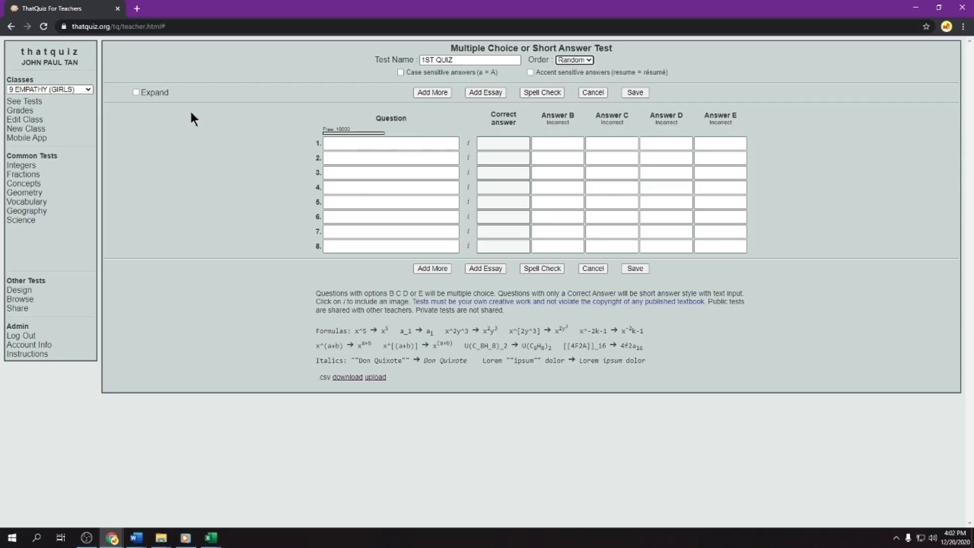
- Switch the test form to the expanded layout and look over question 1's text box and answer options
left_click(136, 92)
scroll(448, 151, "down", 5)
scroll(406, 137, "up", 5)
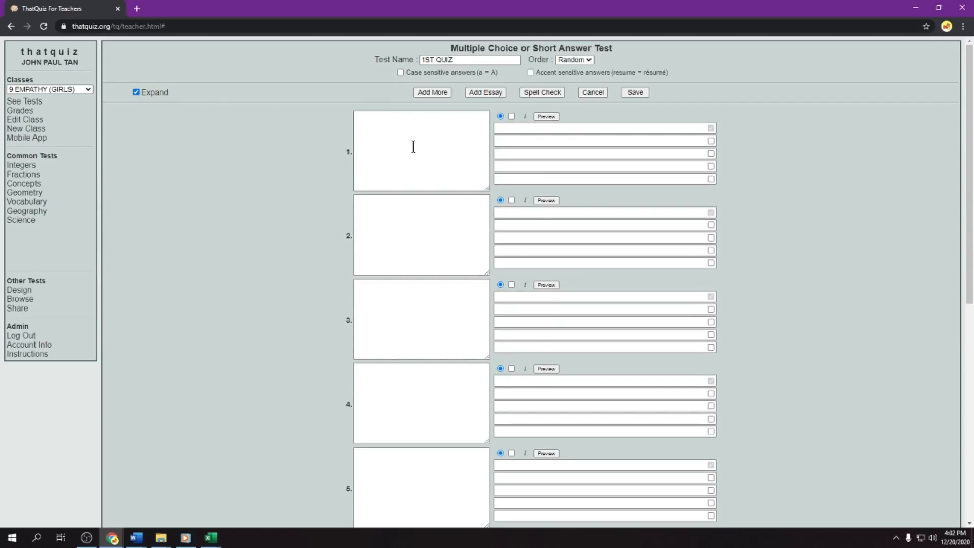
left_click(408, 133)
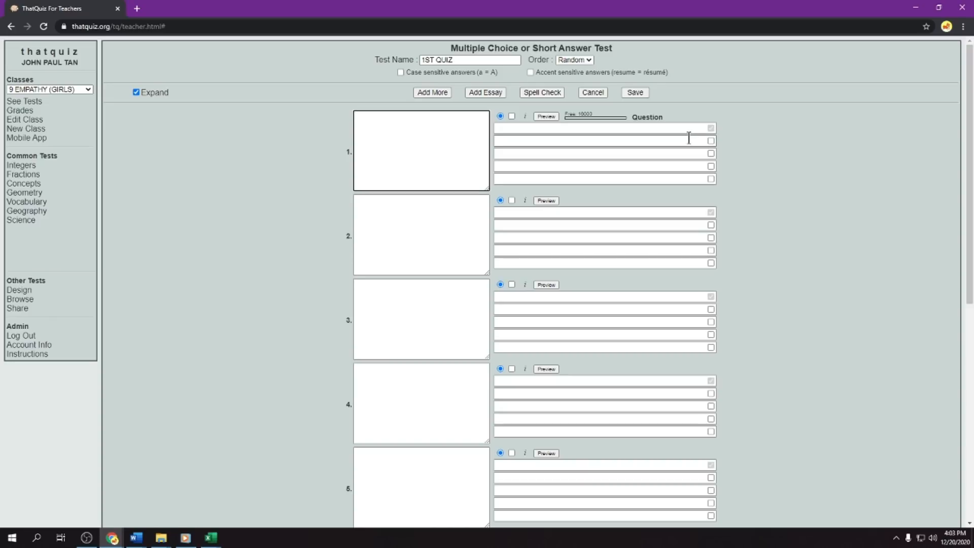
left_click(702, 178)
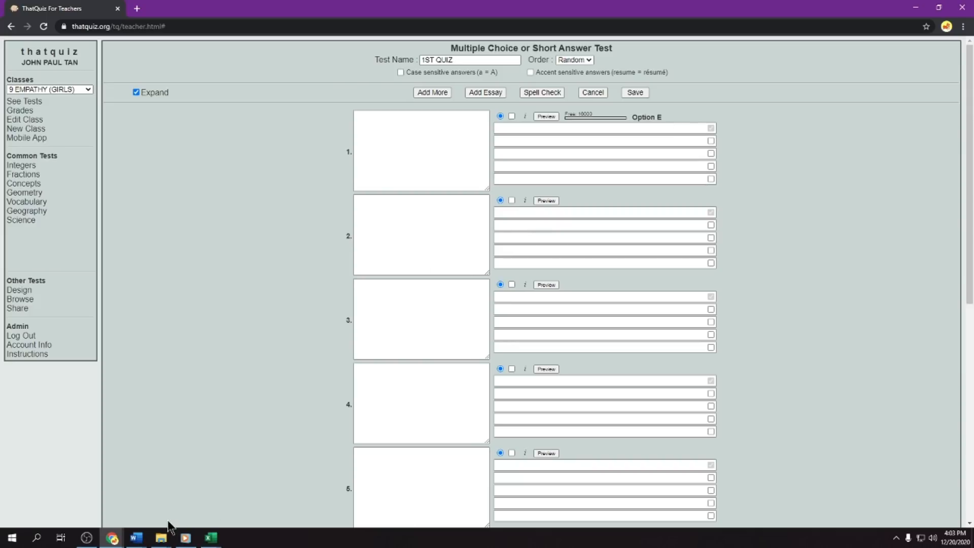
- Switch to the GRADE-9-1ST-Quarter-TQ document in Word and copy the full text of question 1
mouse_move(136, 538)
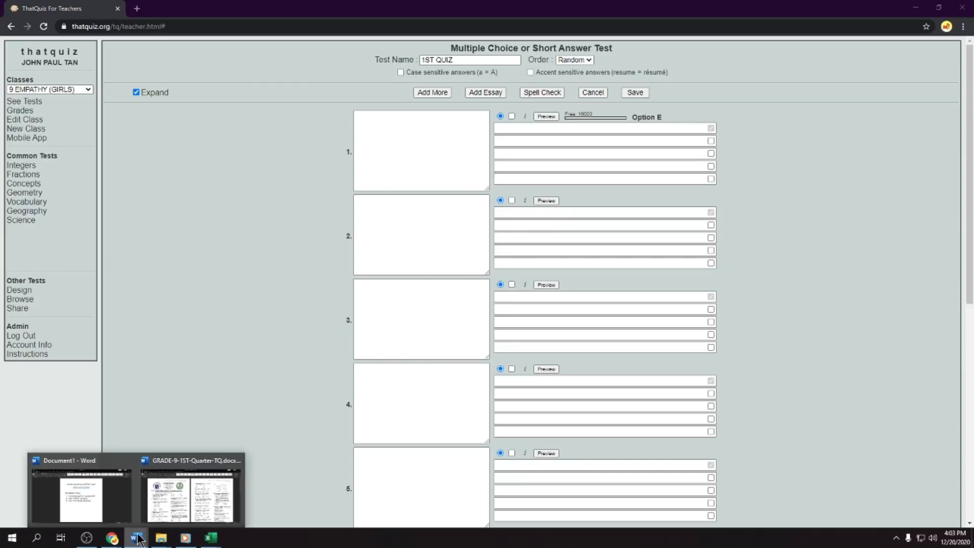
left_click(164, 489)
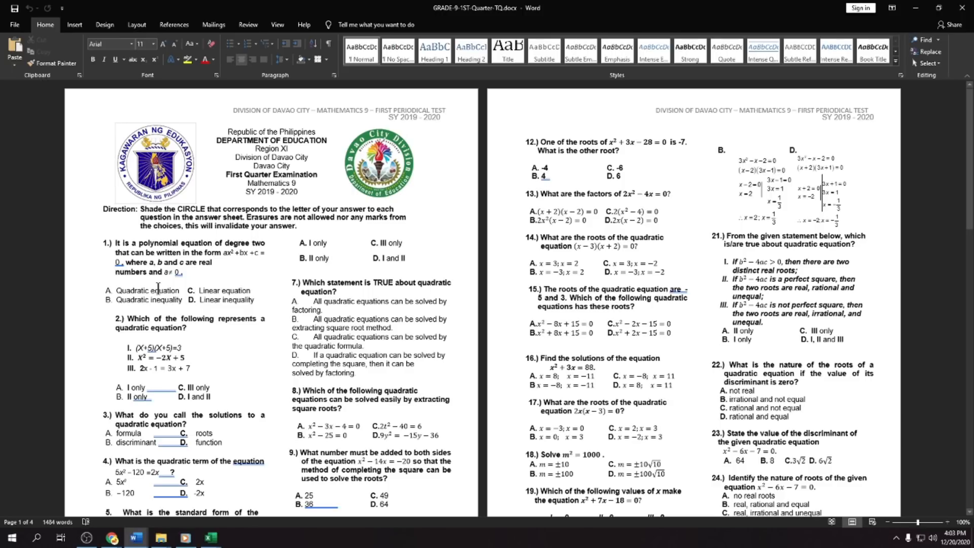
left_click_drag(187, 272, 116, 247)
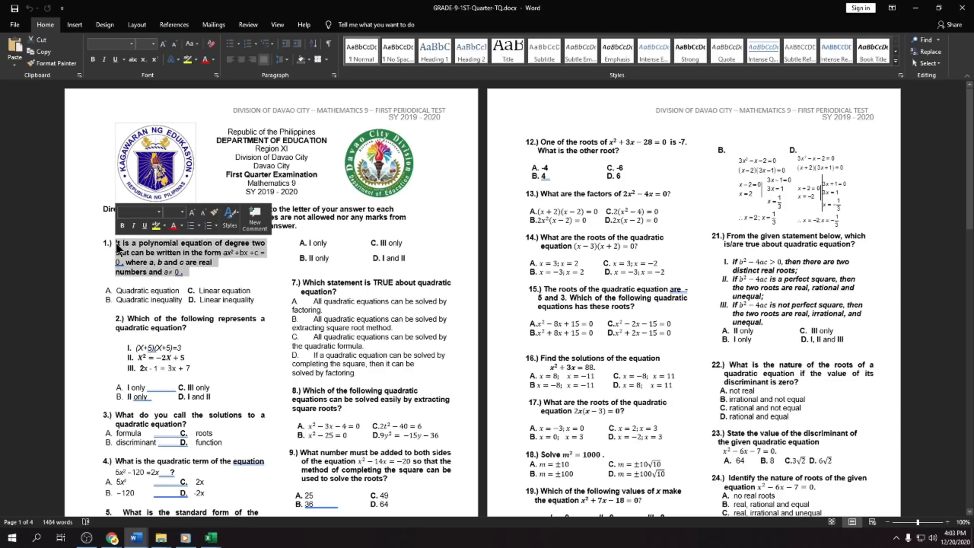
right_click(116, 247)
left_click(142, 259)
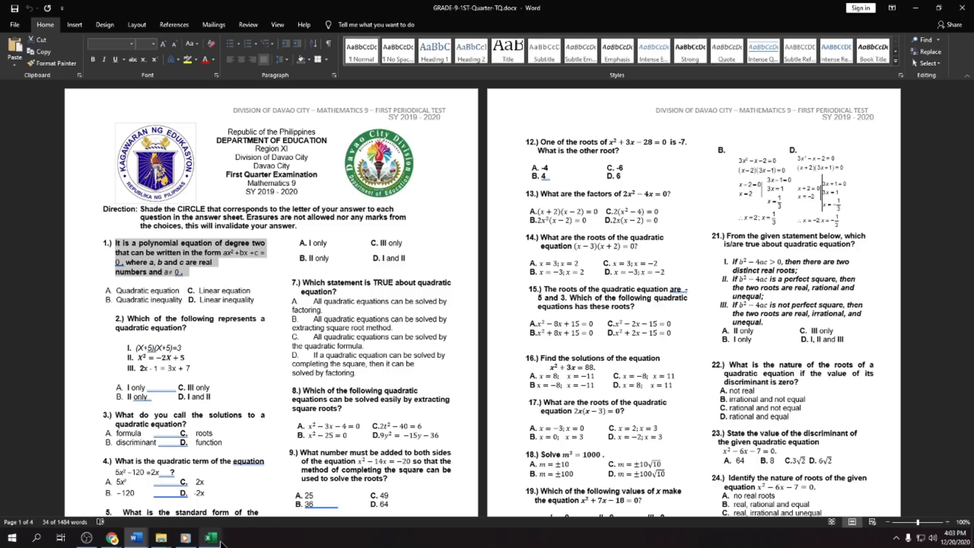
- Return to ThatQuiz in Chrome, paste the copied text as question 1 and write its squared term as ax^2
mouse_move(112, 537)
left_click(155, 499)
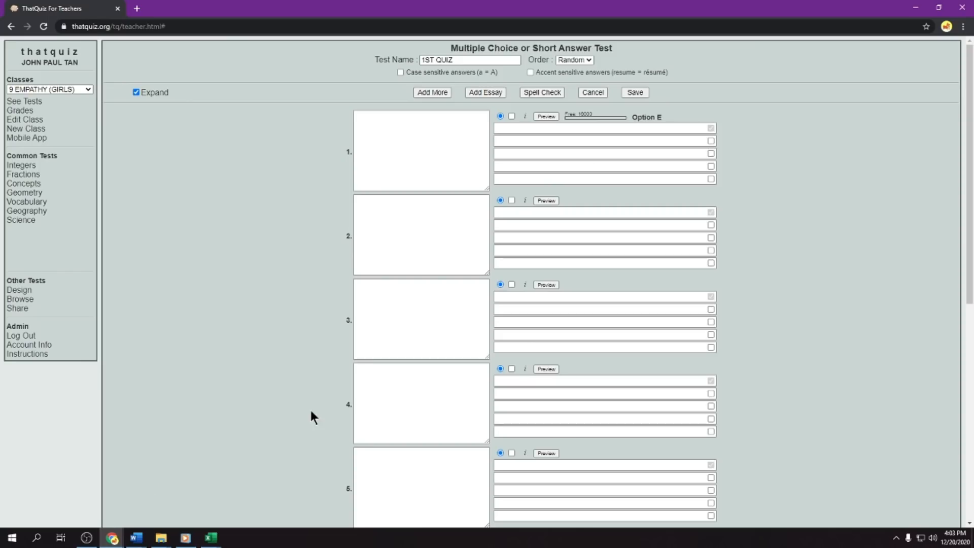
right_click(401, 136)
left_click(420, 209)
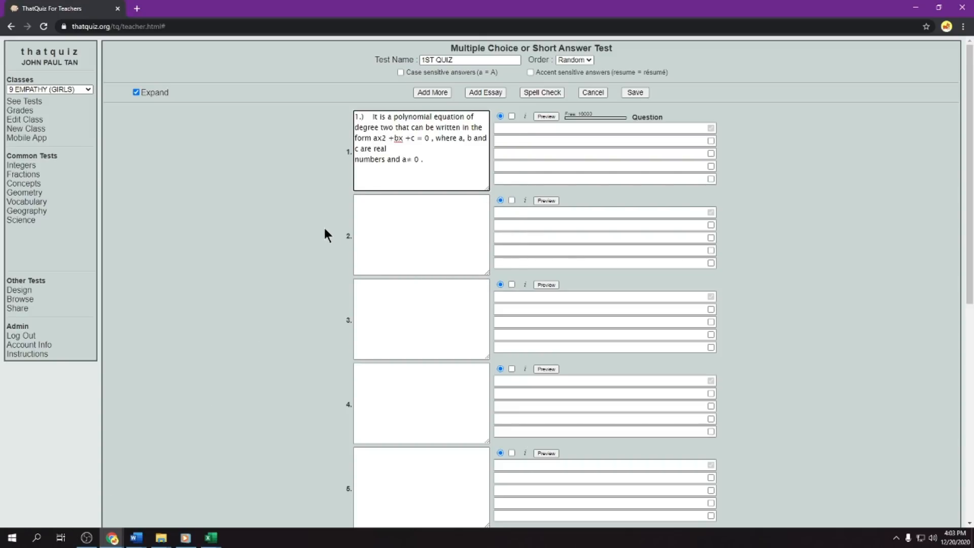
left_click(382, 137)
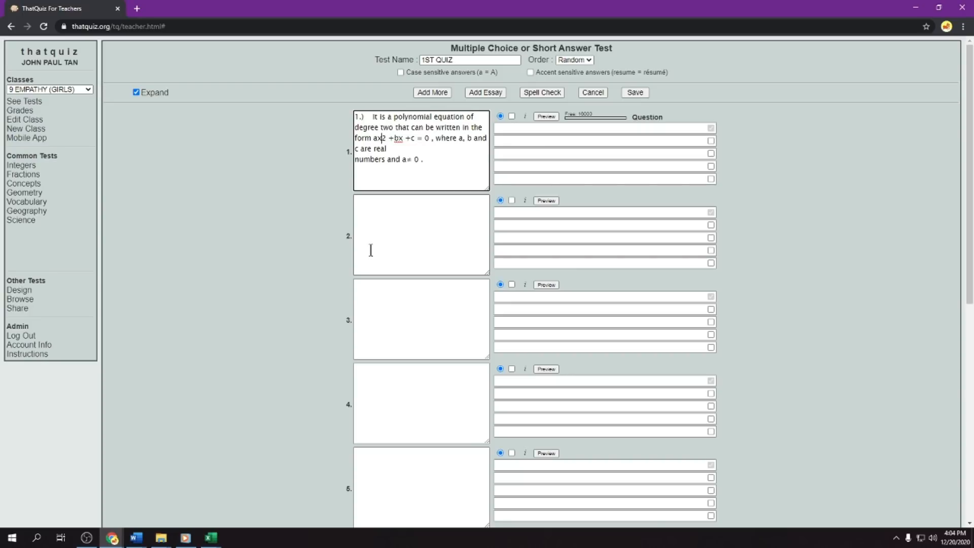
type("^")
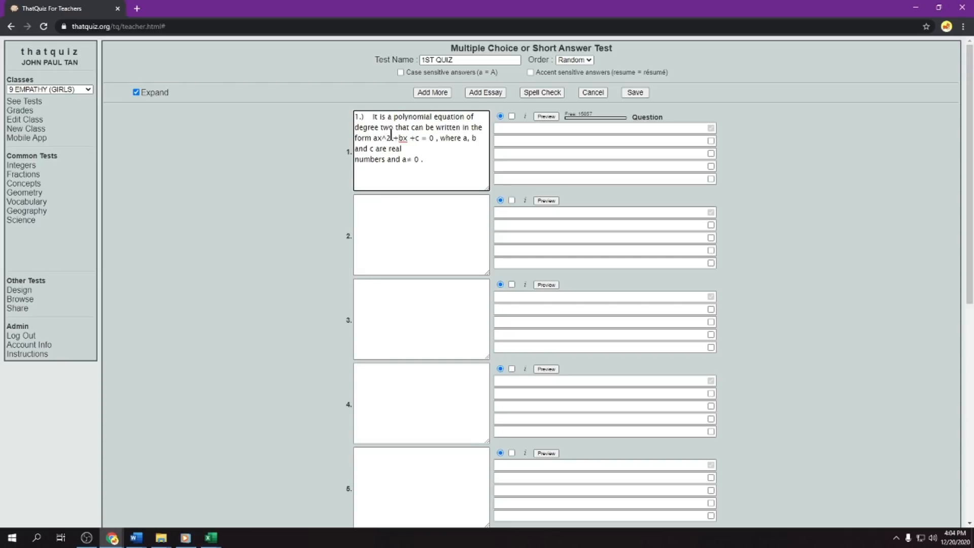
left_click(420, 160)
type(".")
- Switch to the GRADE-9-1ST-Quarter-TQ document in Word and copy question 1's answer "Quadratic equation"
left_click(522, 129)
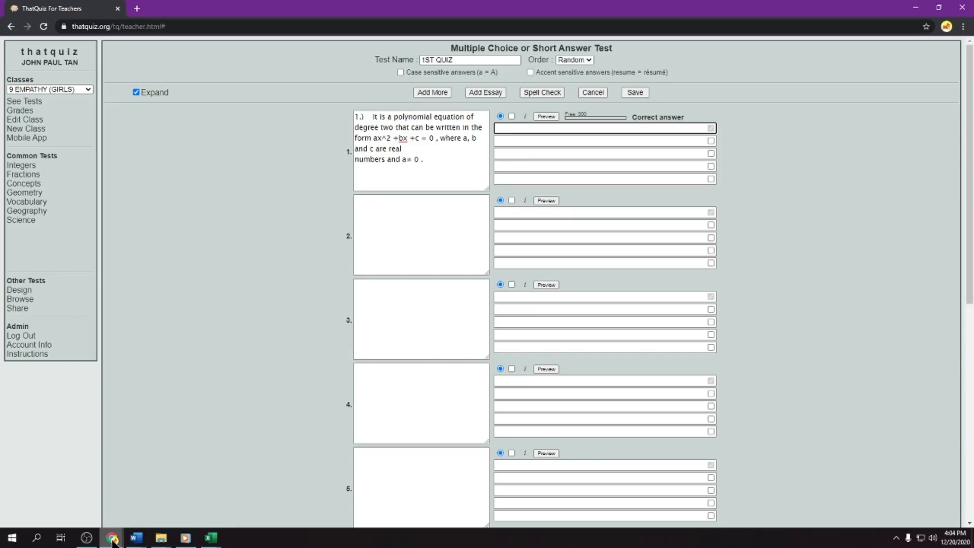
left_click(136, 538)
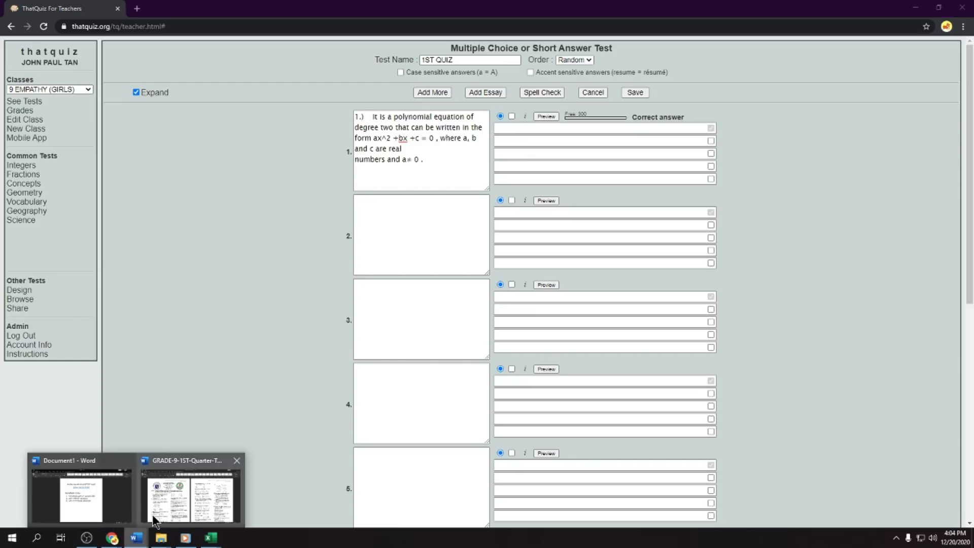
left_click(203, 500)
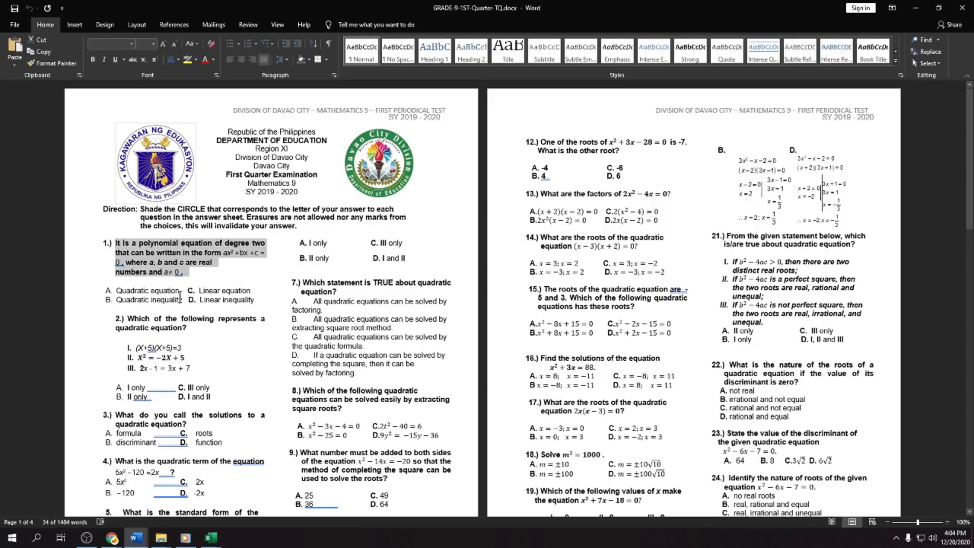
left_click_drag(180, 290, 116, 290)
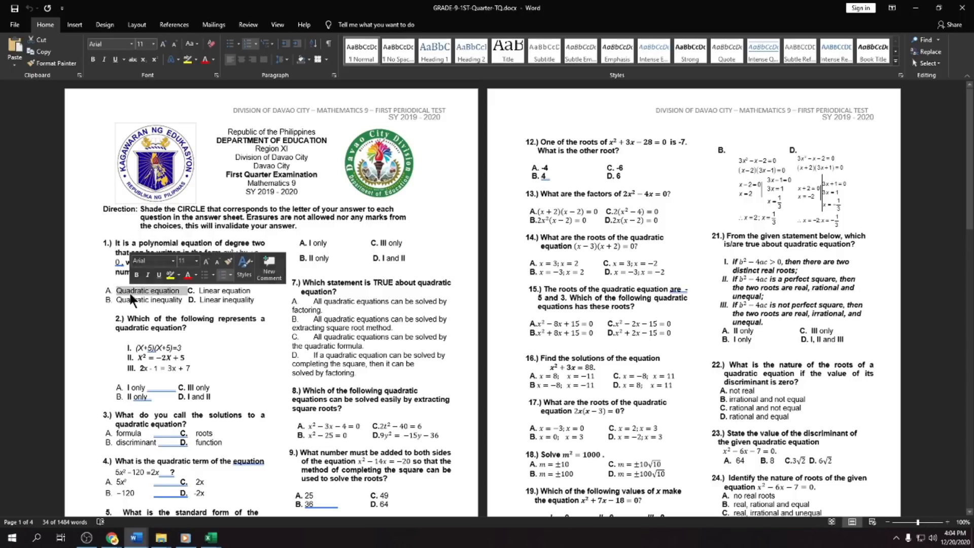
- Return to ThatQuiz in Chrome and paste "Quadratic equation" as question 1's correct answer, without its list letter
left_click(211, 537)
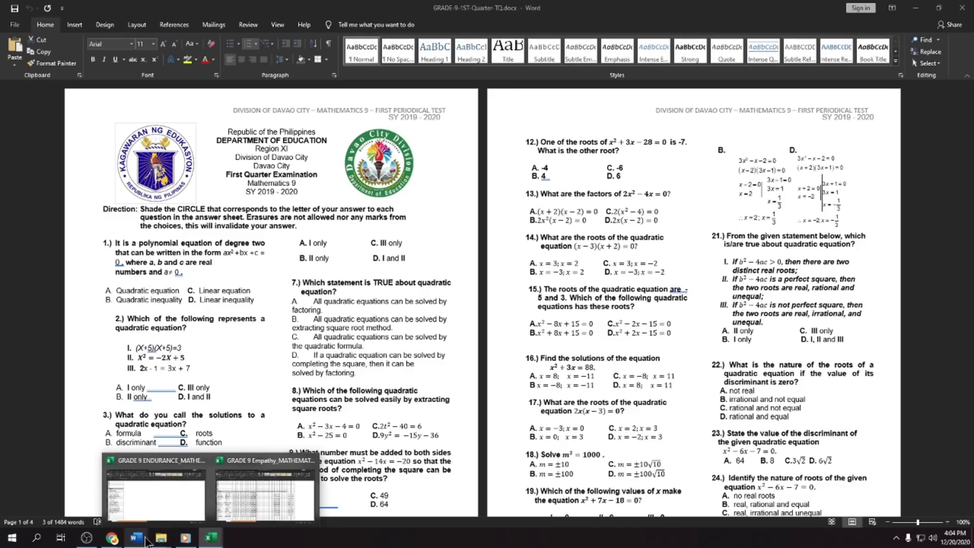
mouse_move(112, 539)
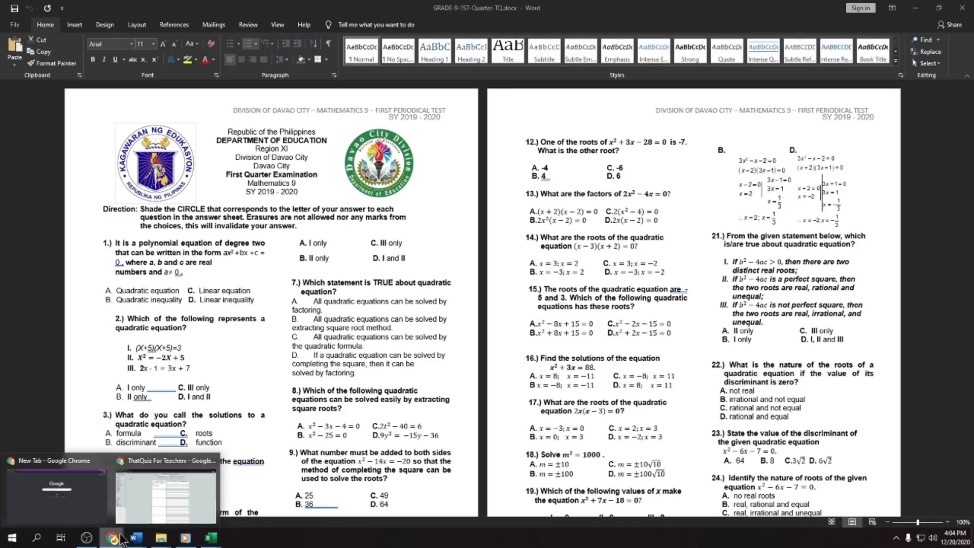
left_click(160, 494)
key("ctrl+v")
left_click(516, 127)
key("BackSpace")
key("BackSpace")
key("BackSpace")
key("BackSpace")
key("BackSpace")
key("BackSpace")
- Copy "Quadratic inequality" from the Word test document into option B of question 1 in ThatQuiz, without its list letter
left_click(520, 148)
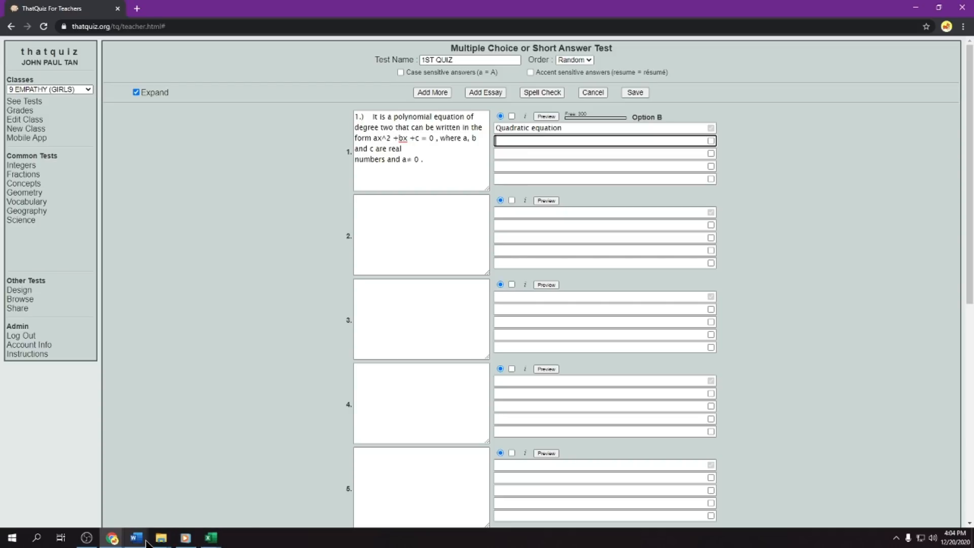
mouse_move(147, 542)
left_click(197, 506)
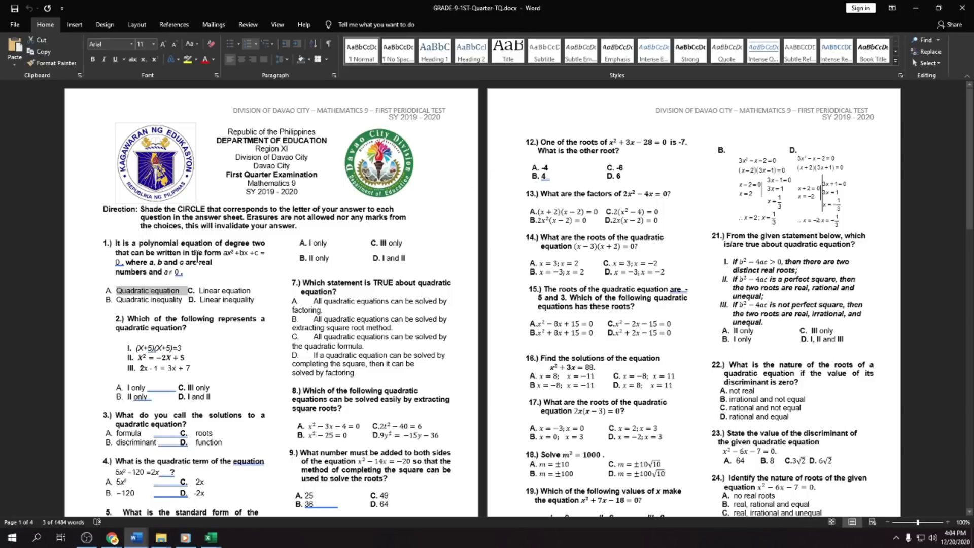
mouse_move(187, 300)
left_mouse_down()
mouse_move(152, 303)
mouse_move(181, 301)
left_mouse_up()
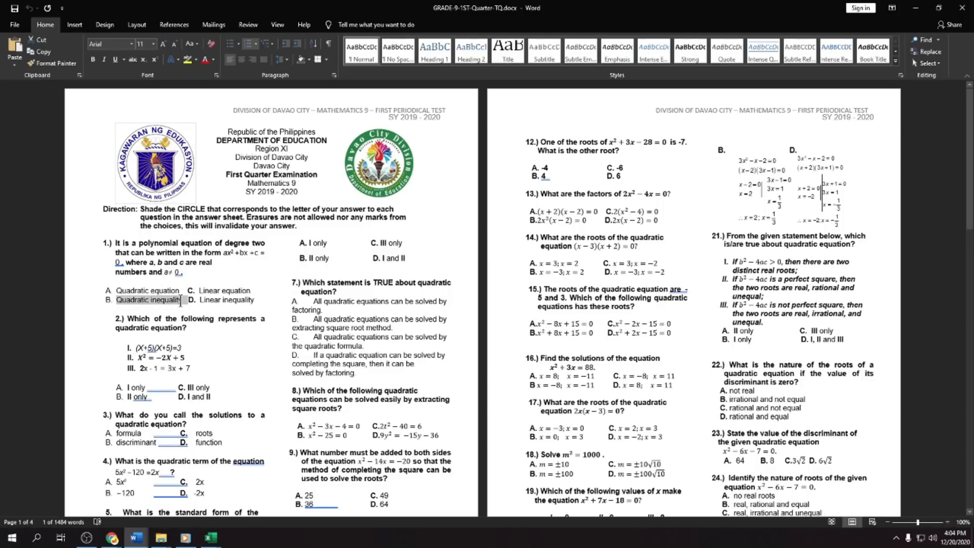
key("alt+Tab")
left_click(507, 141)
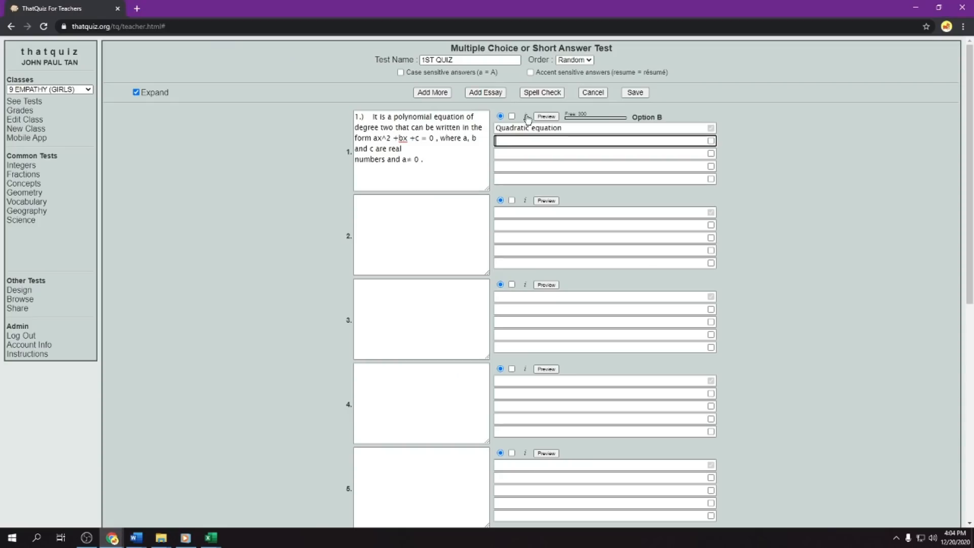
key("ctrl+v")
left_click(515, 142)
key("BackSpace")
key("BackSpace")
key("BackSpace")
- Copy "Linear equation" from the Word test document into option C of question 1 in ThatQuiz
left_click(507, 154)
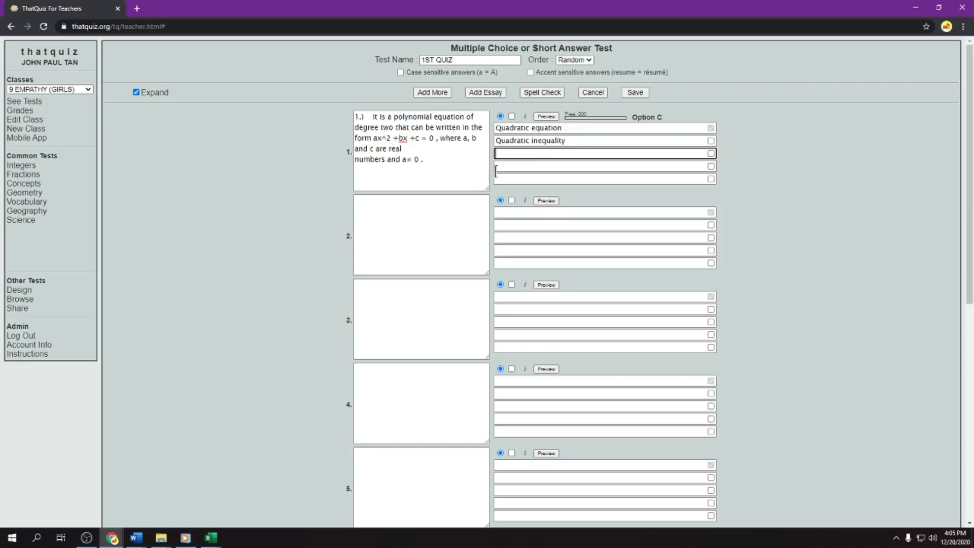
key("alt+Tab")
left_click_drag(252, 290, 199, 290)
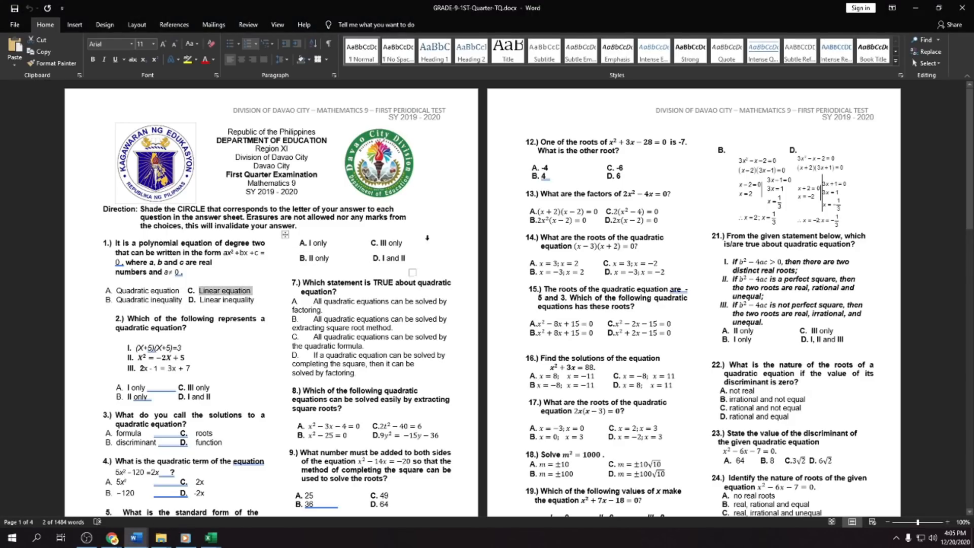
key("alt+Tab")
key("ctrl+v")
- Copy "Linear inequality" from the Word test document into option D of question 1 in ThatQuiz
left_click(525, 167)
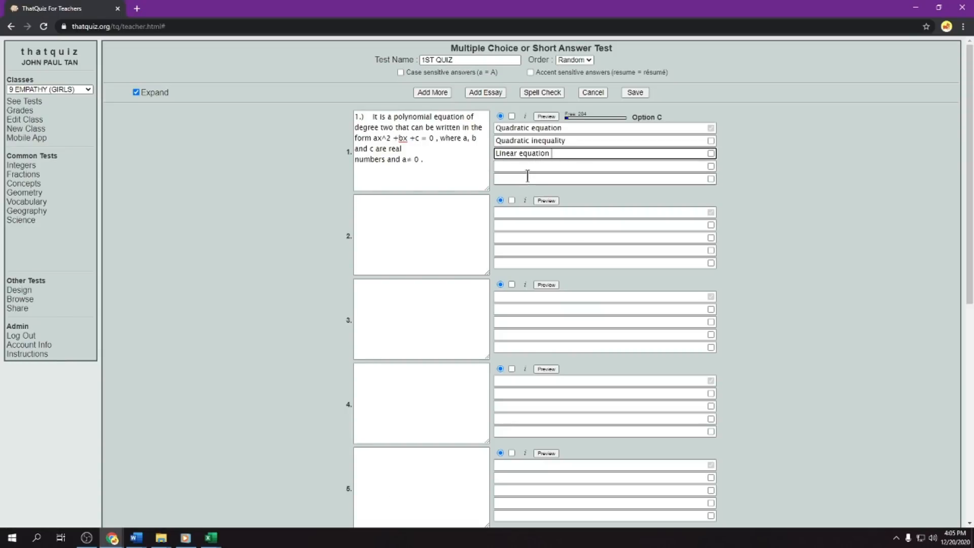
key("alt+Tab")
left_click_drag(255, 300, 201, 301)
key("alt+Tab")
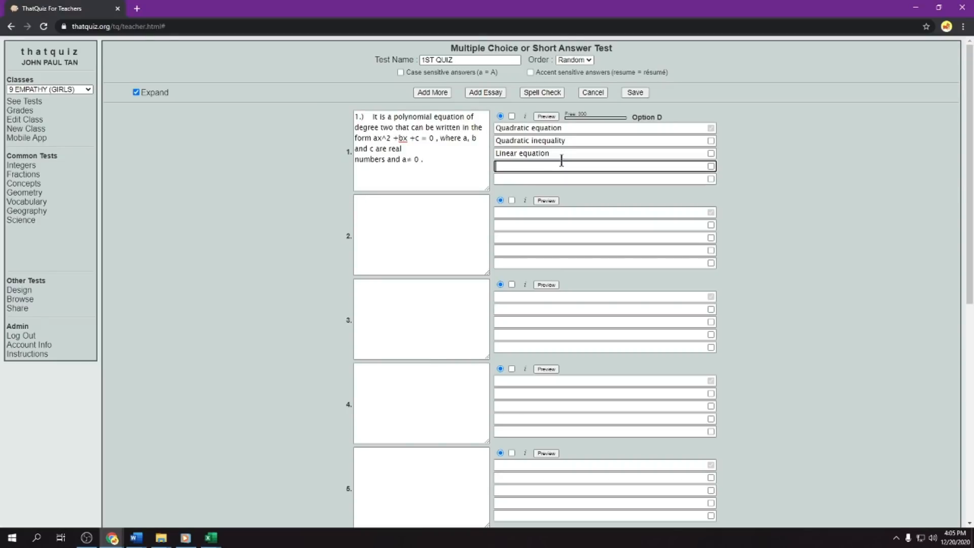
key("ctrl+v")
left_click(732, 212)
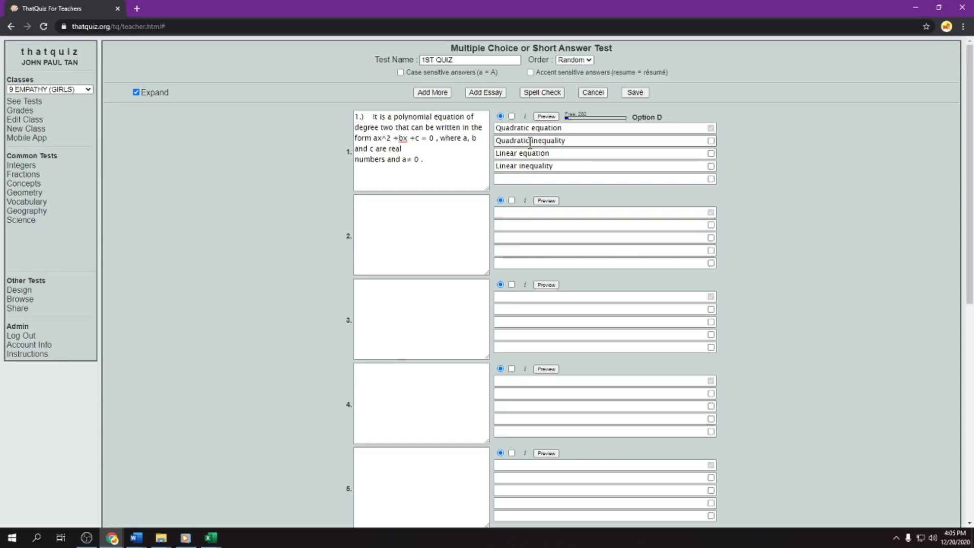
left_click(562, 128)
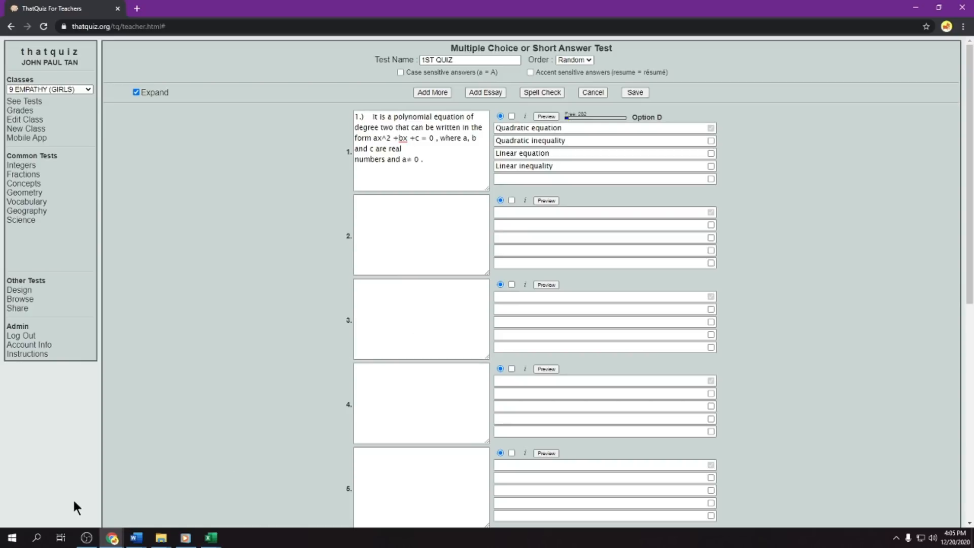
- Switch to the GRADE-9-1ST-Quarter-TQ document in Word and copy item 3, "What do you call the solutions to a quadratic equation?"
left_click(134, 538)
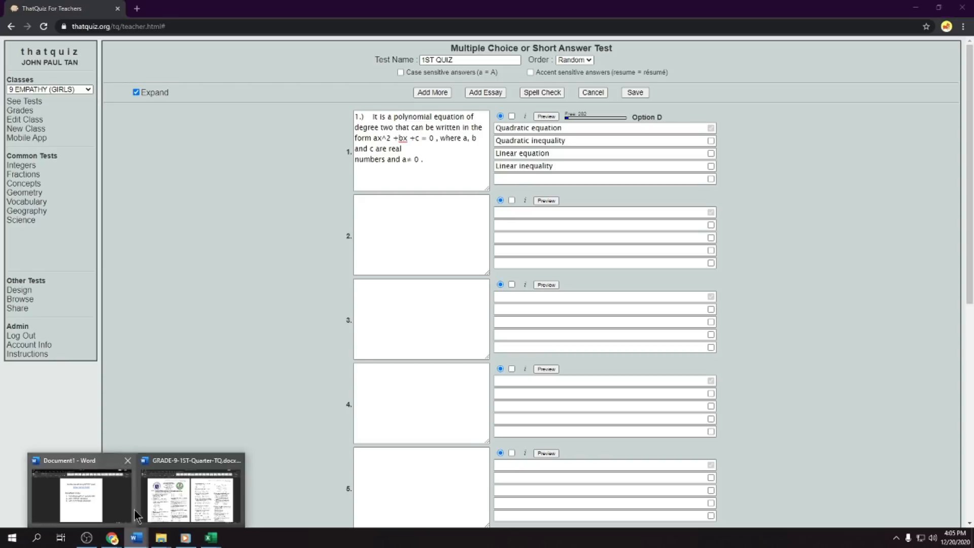
mouse_move(175, 493)
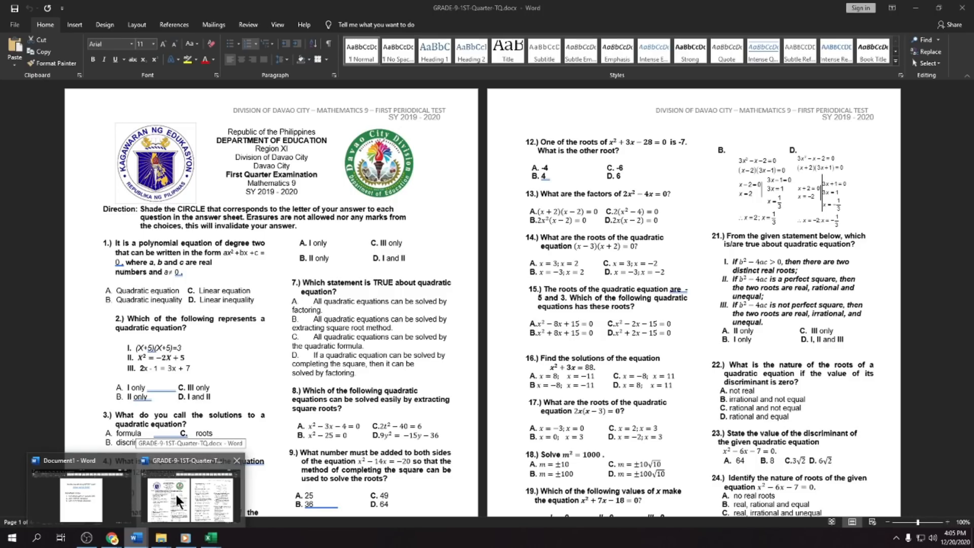
left_click(178, 503)
scroll(254, 294, "down", 2)
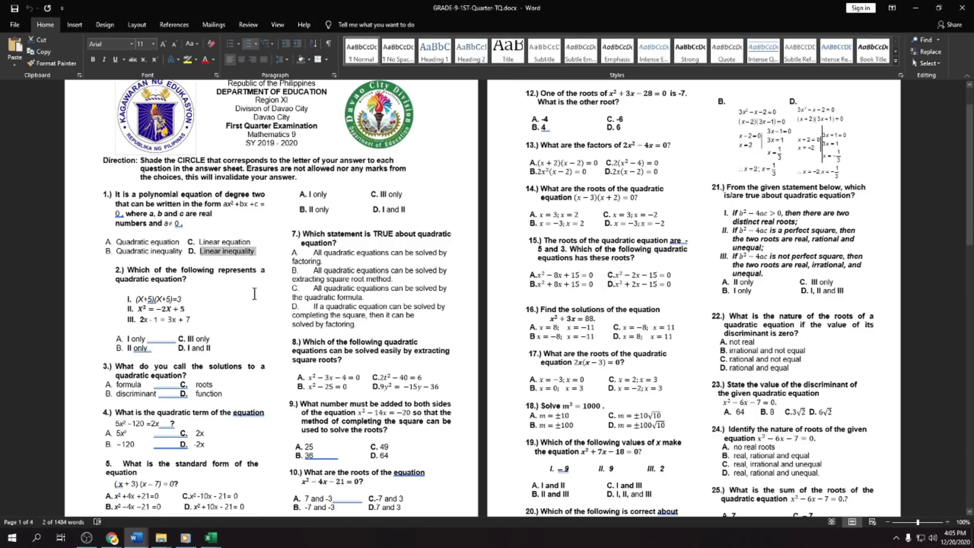
scroll(239, 295, "down", 4)
scroll(145, 257, "down", 2)
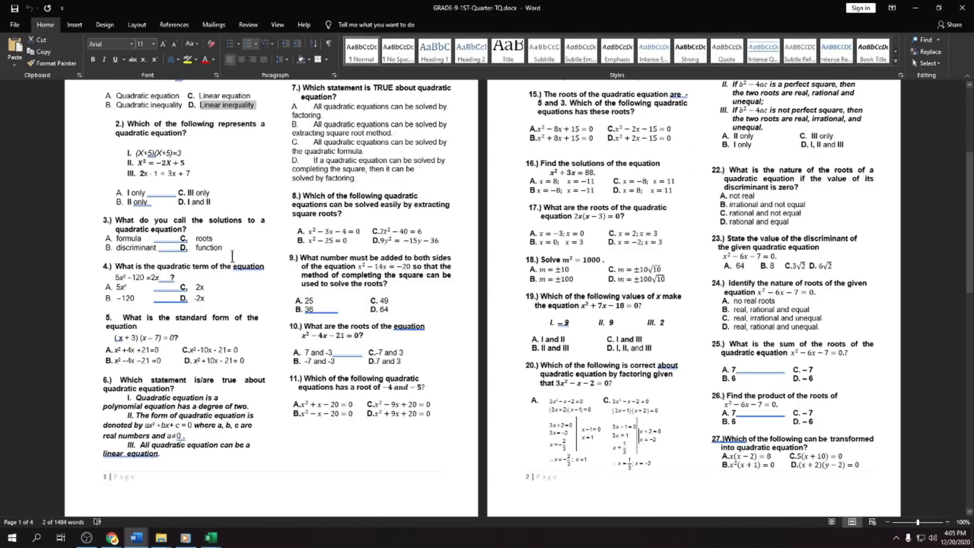
left_click_drag(188, 229, 118, 222)
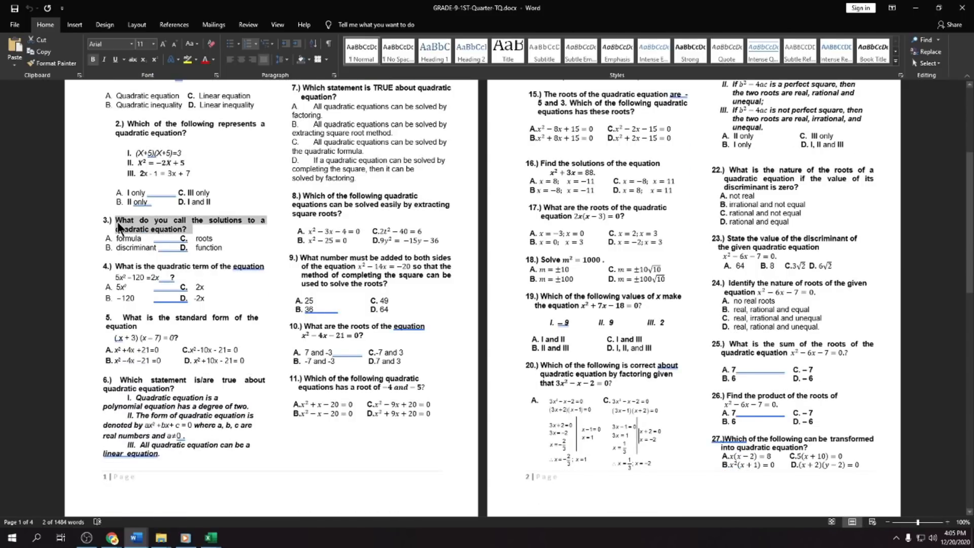
- Return to ThatQuiz in Chrome, paste the copied item as question 2 and delete its leading "3.)" numbering
key("alt+Tab")
left_click(406, 215)
type("3.)\tWhat do you call the solutions to a quadratic equation?")
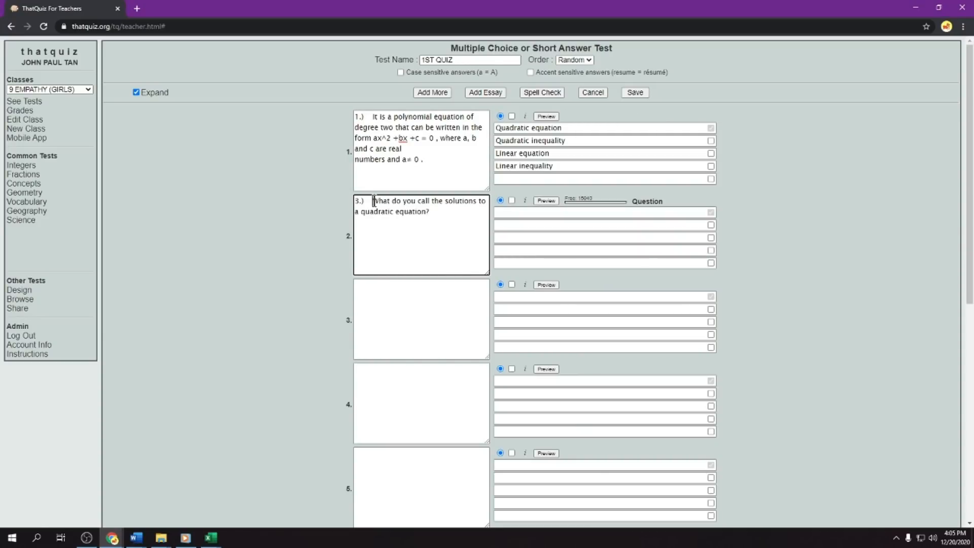
key("BackSpace")
key("BackSpace")
key("BackSpace")
key("BackSpace")
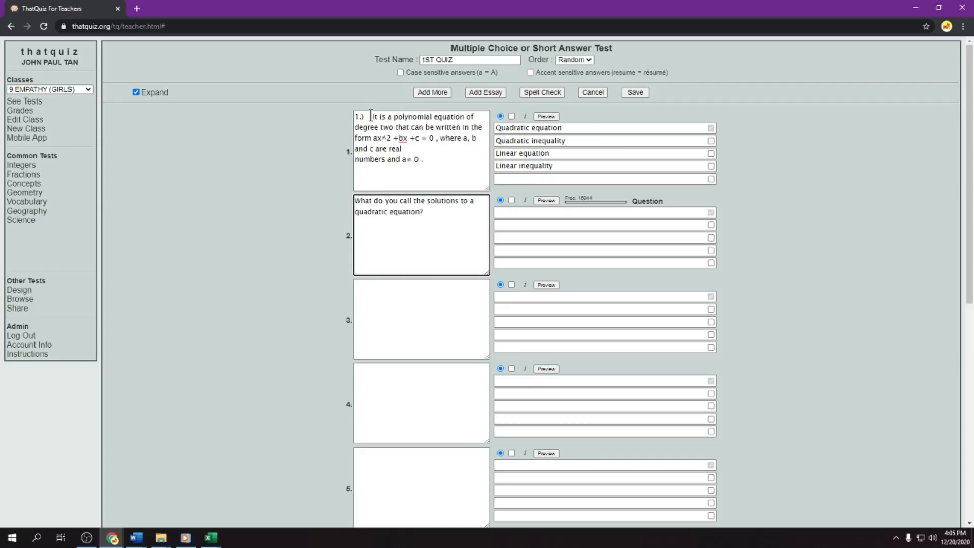
- Delete the leading "1.)" numbering from question 1's text
left_click(372, 116)
key("BackSpace")
key("BackSpace")
key("BackSpace")
key("BackSpace")
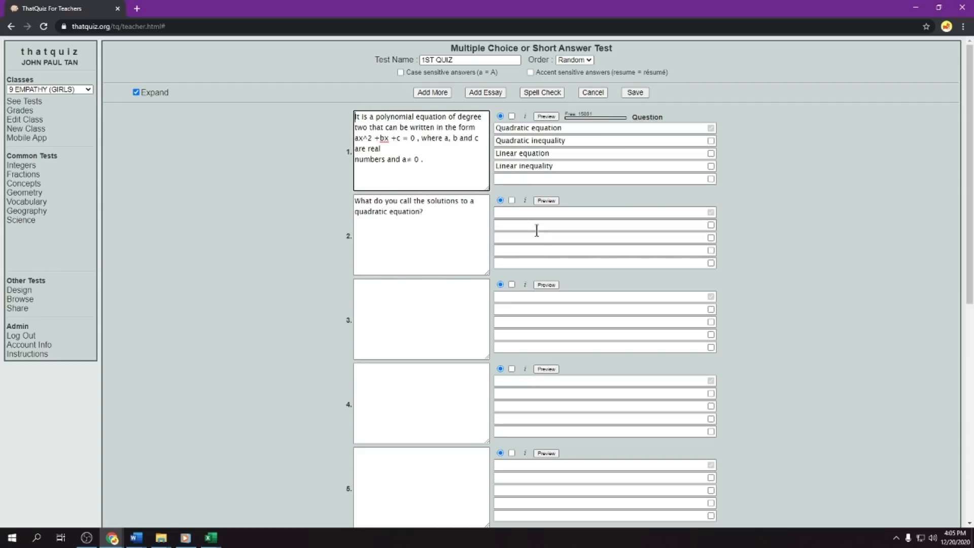
- Copy "roots" from item 3 in the Word document and paste it as question 2's correct answer in ThatQuiz
left_click(504, 212)
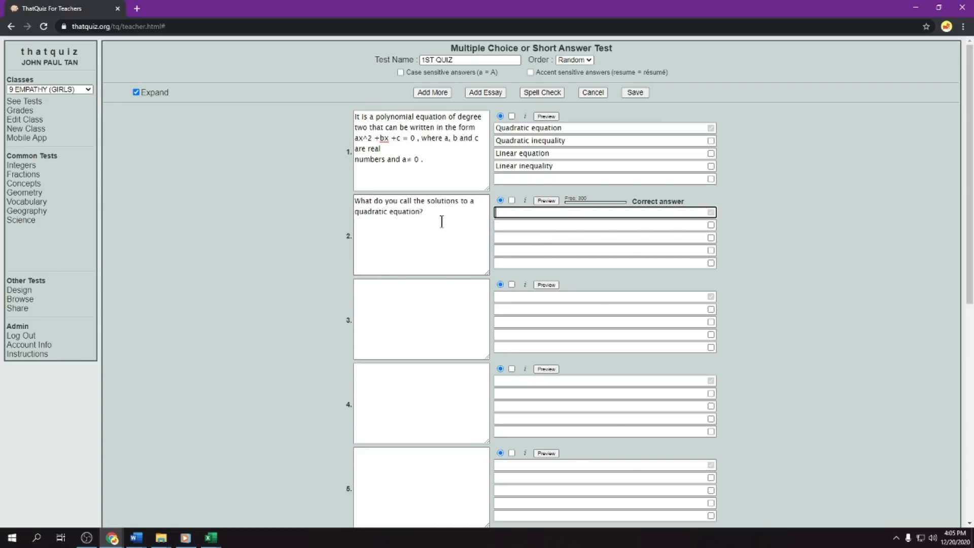
key("alt+Tab")
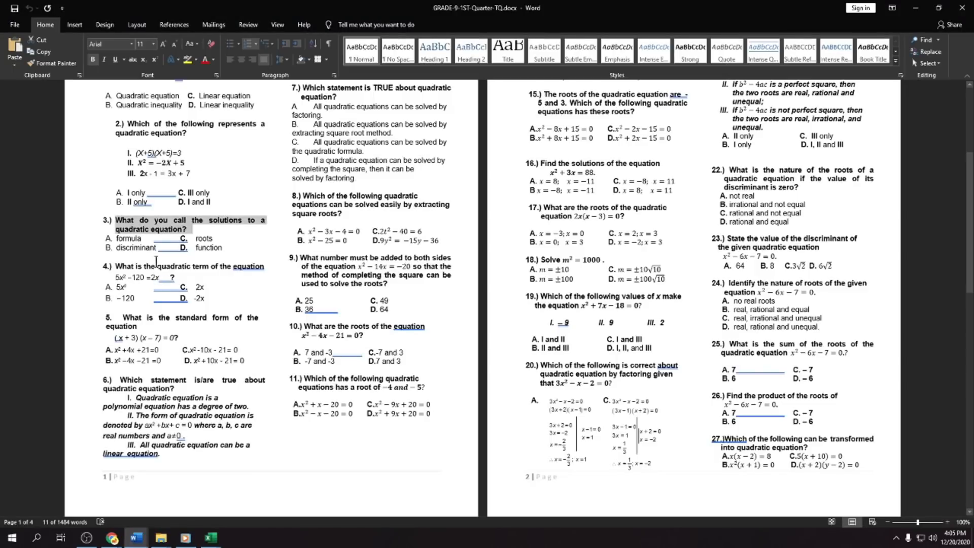
double_click(202, 238)
key("ctrl+c")
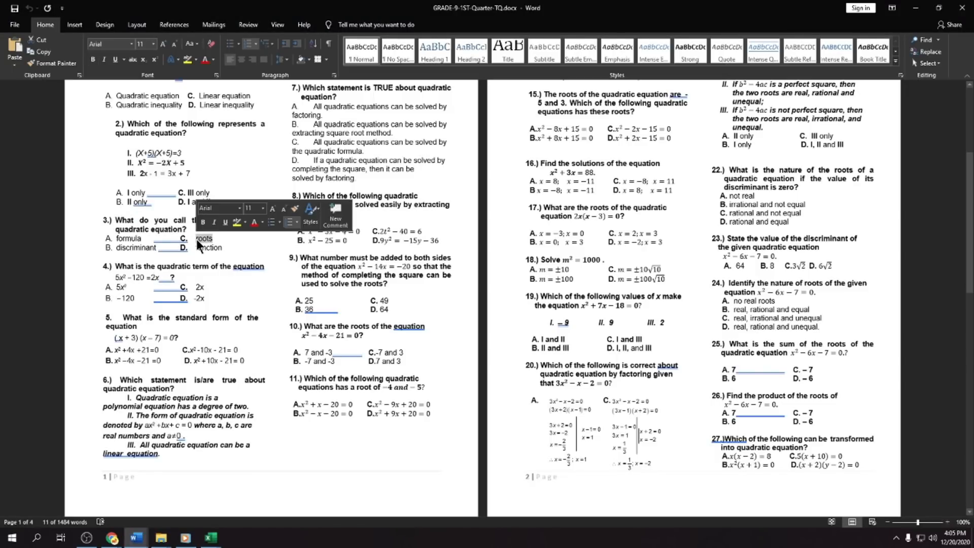
key("alt+Tab")
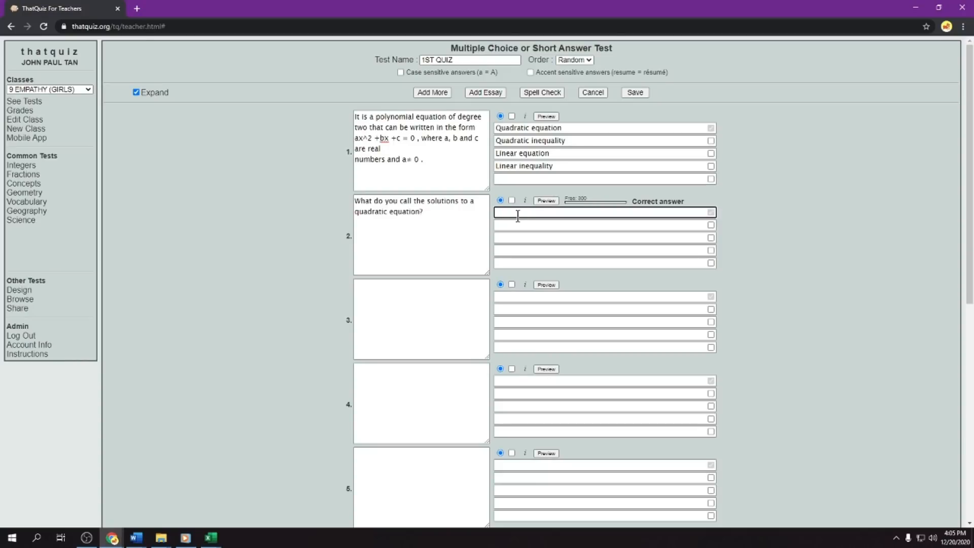
right_click(517, 214)
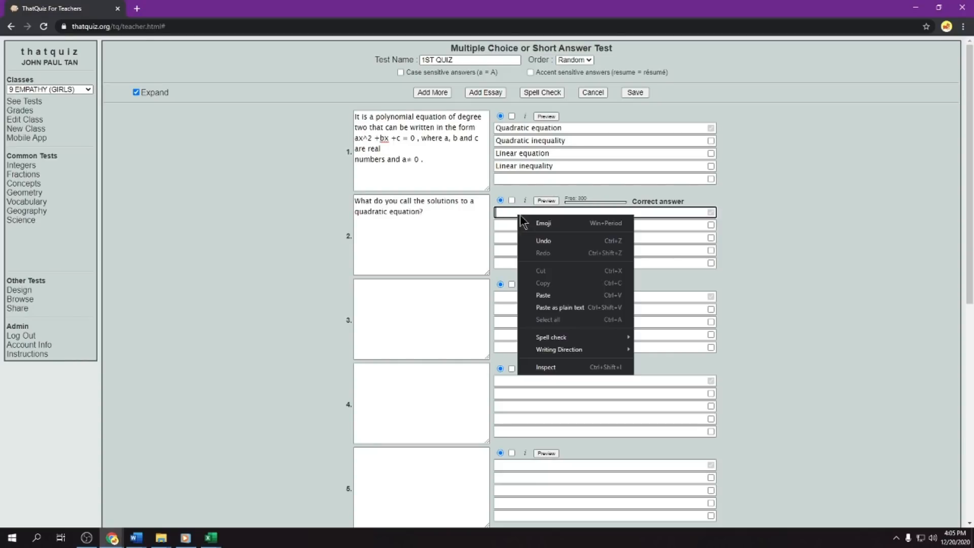
left_click(544, 288)
- Copy "formula" from item 3 in Word into option B of question 2 in ThatQuiz, deleting its "A." lettering
key("alt+Tab")
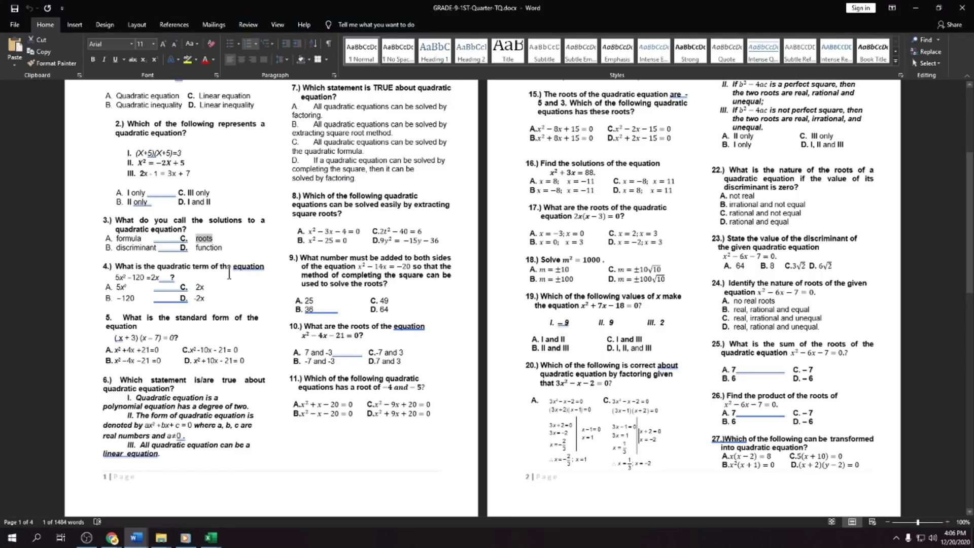
mouse_move(142, 241)
left_mouse_down()
mouse_move(117, 240)
mouse_move(141, 239)
left_mouse_up()
right_click(120, 238)
left_click(138, 252)
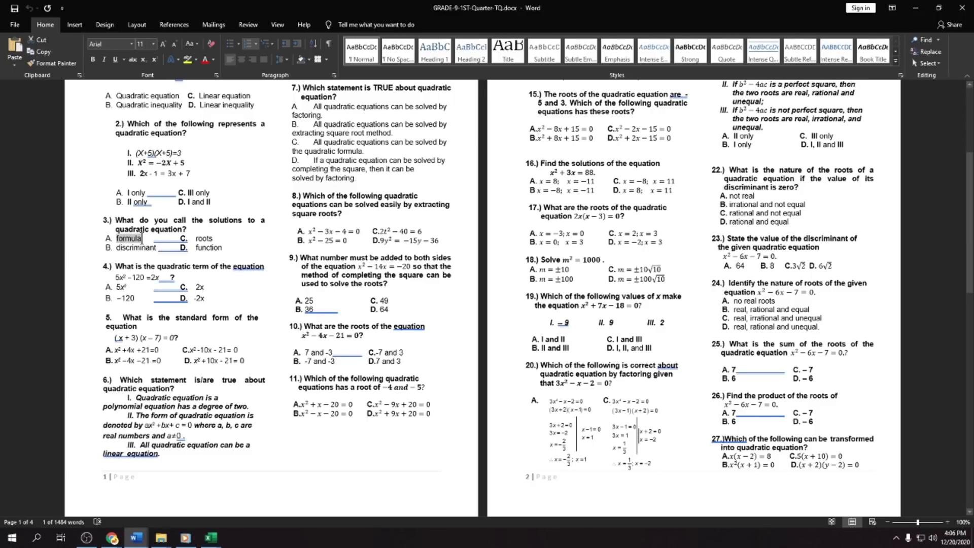
right_click(138, 238)
left_click(168, 256)
key("alt+Tab")
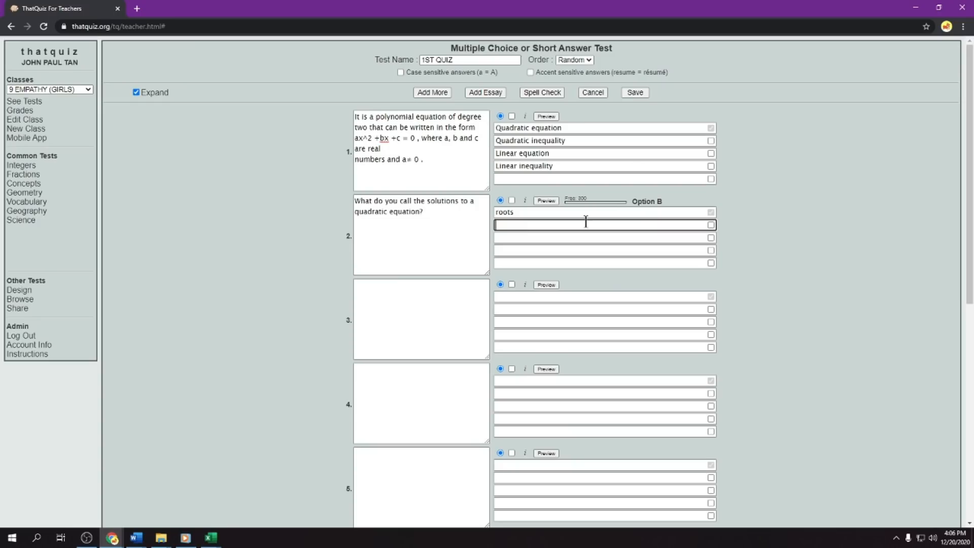
right_click(498, 226)
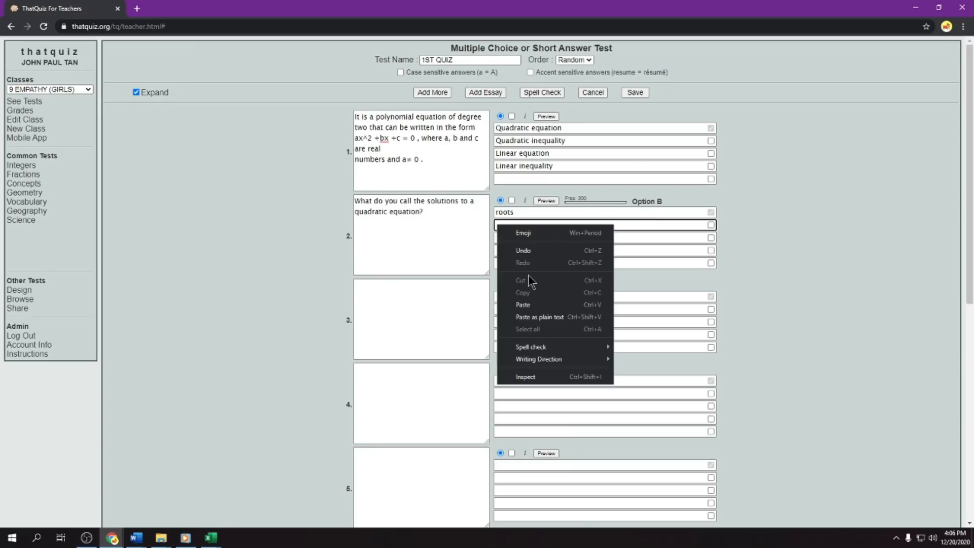
left_click(525, 304)
key("BackSpace")
key("BackSpace")
key("BackSpace")
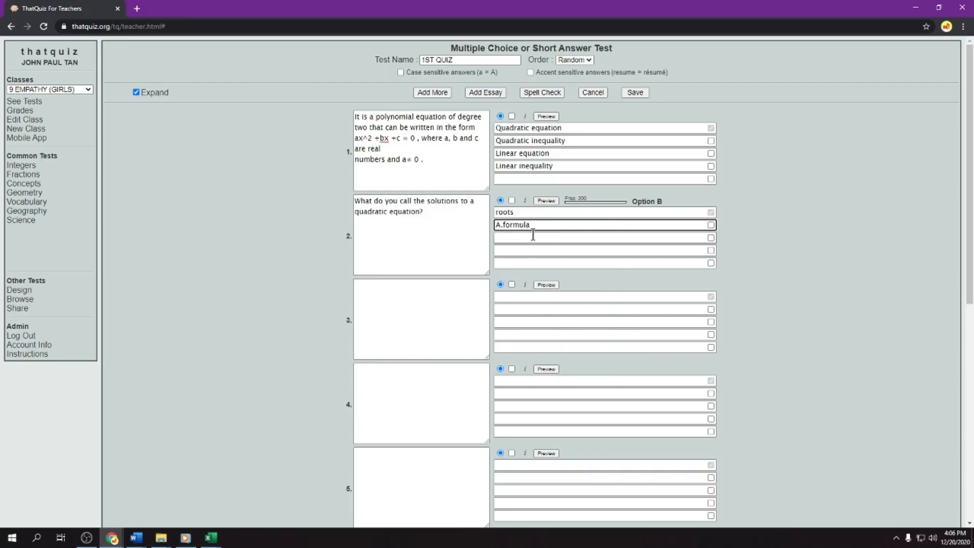
- Copy "discriminant" from item 3 in Word into option C of question 2 in ThatQuiz, deleting its "B." lettering
left_click(507, 239)
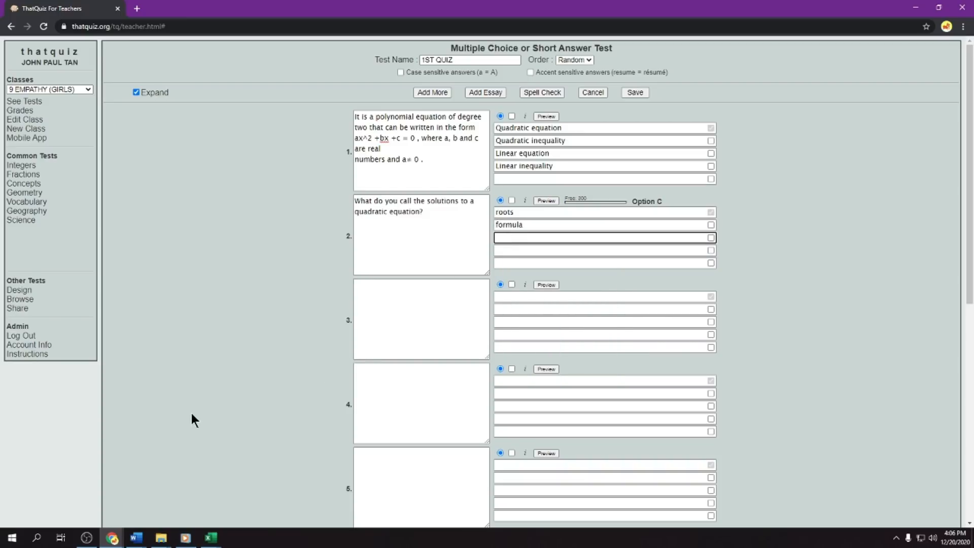
key("alt+Tab")
left_click_drag(158, 247, 118, 252)
right_click(118, 253)
left_click(136, 269)
key("alt+Tab")
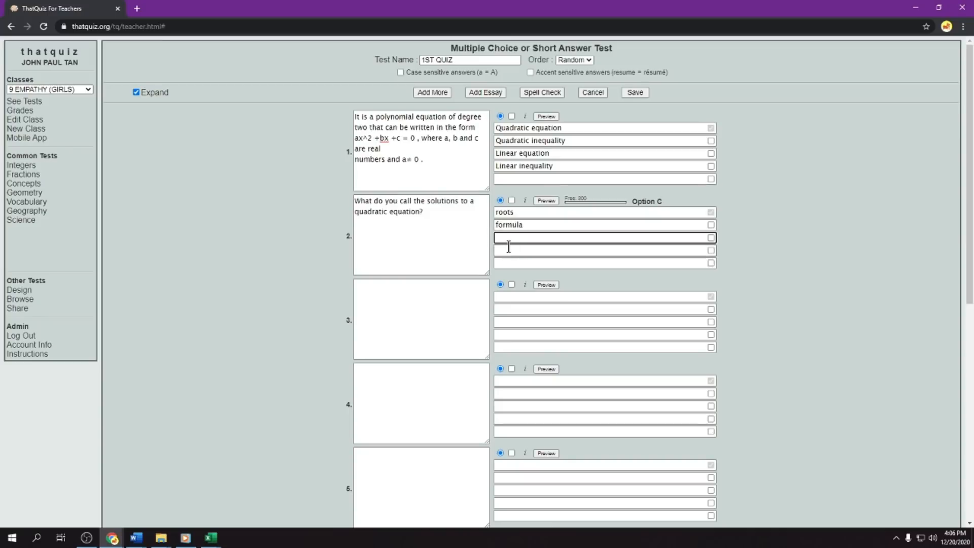
key("ctrl+v")
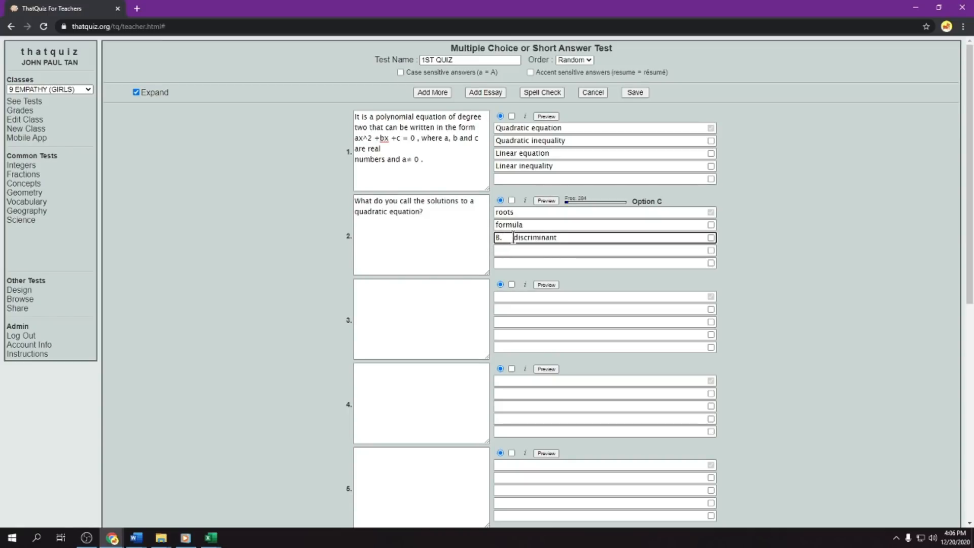
key("BackSpace")
key("BackSpace")
key("BackSpace")
- Copy "function" from item 3 in the Word document into option D of question 2 in ThatQuiz
left_click(498, 251)
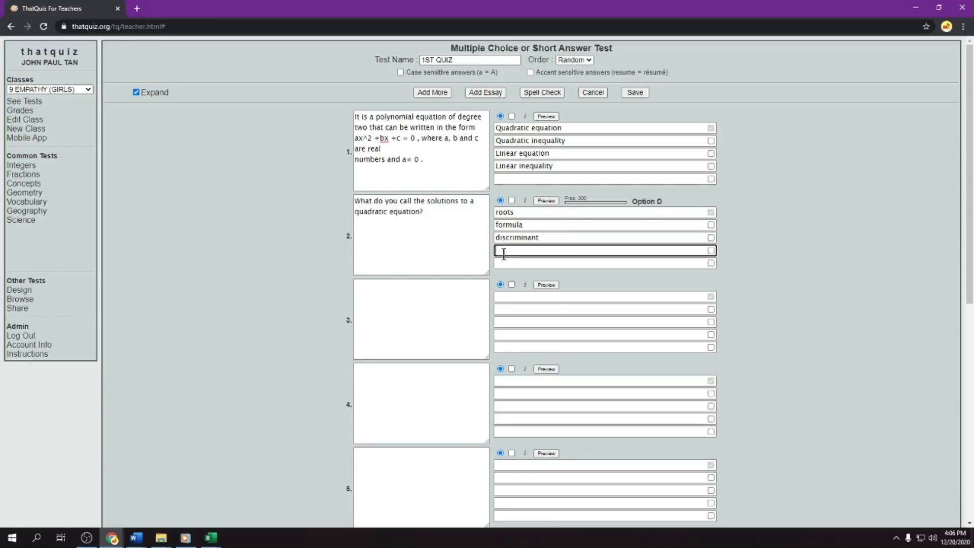
key("alt+Tab")
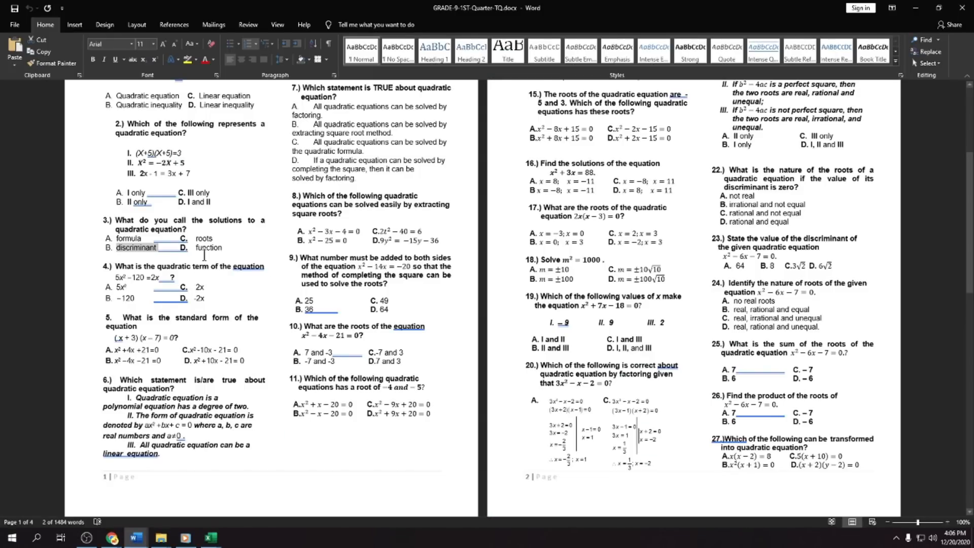
mouse_move(223, 247)
left_mouse_down()
mouse_move(193, 247)
mouse_move(221, 248)
left_mouse_up()
right_click(221, 249)
left_click(247, 266)
key("alt+Tab")
key("ctrl+v")
left_click(913, 248)
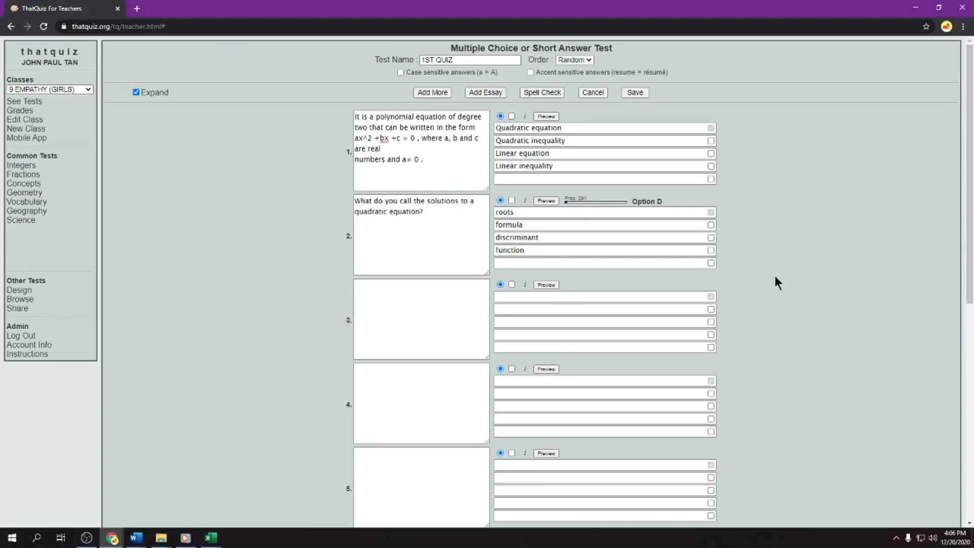
- Add two more blank question slots, numbers 9 and 10, at the end of the test
scroll(436, 203, "down", 7)
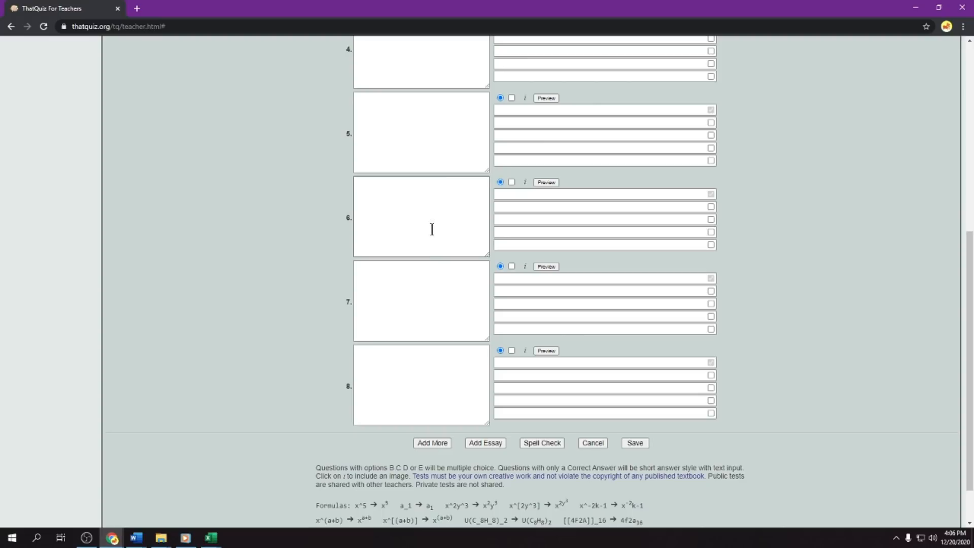
left_click(432, 441)
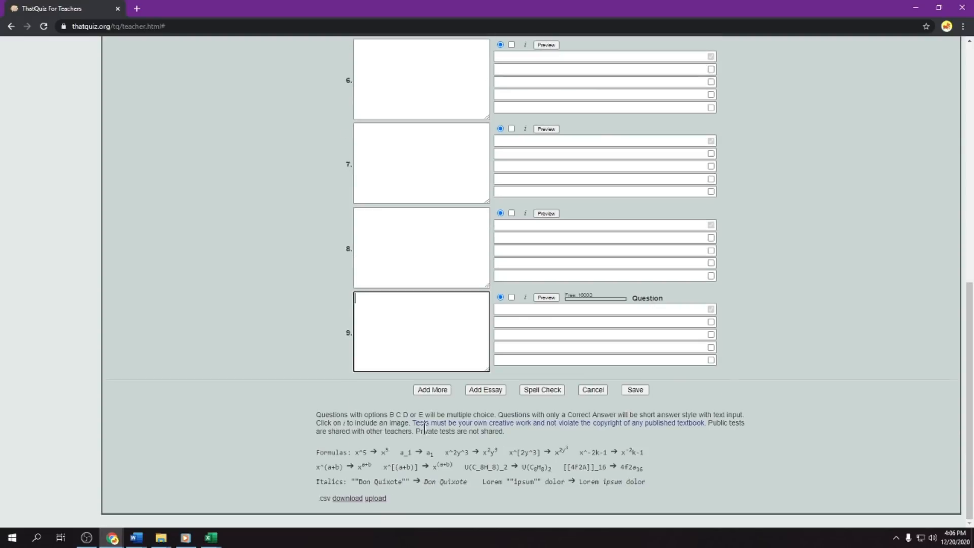
left_click(434, 390)
- Save the 1ST QUIZ test
scroll(424, 274, "up", 15)
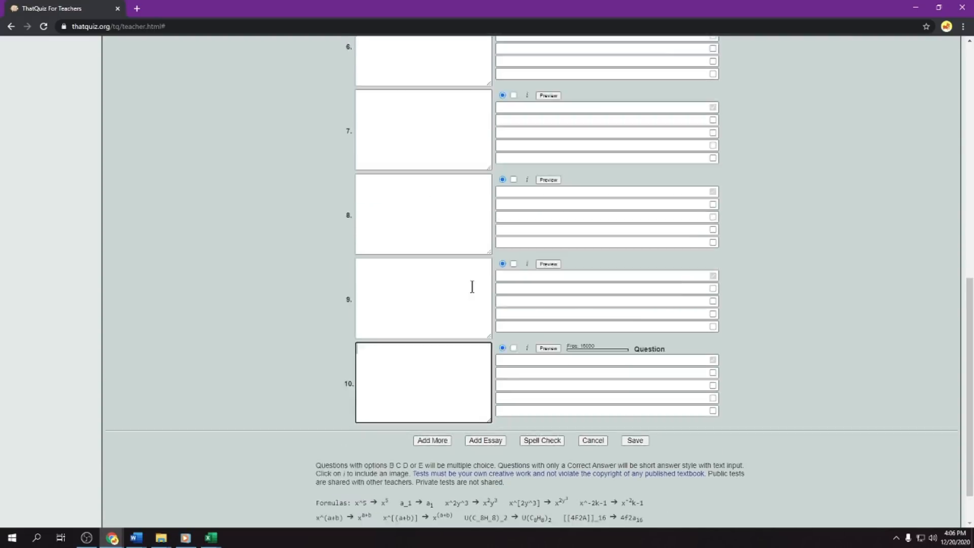
scroll(473, 253, "up", 1)
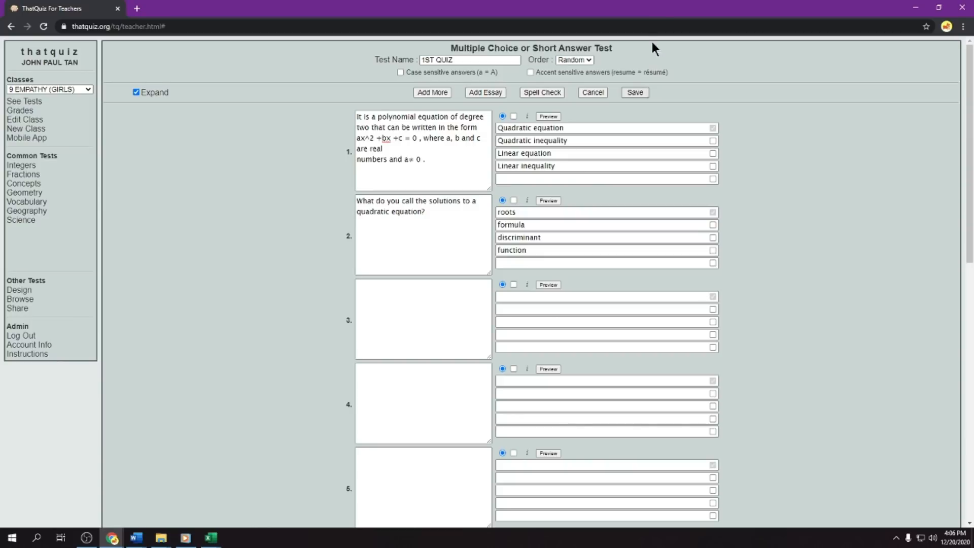
left_click(637, 91)
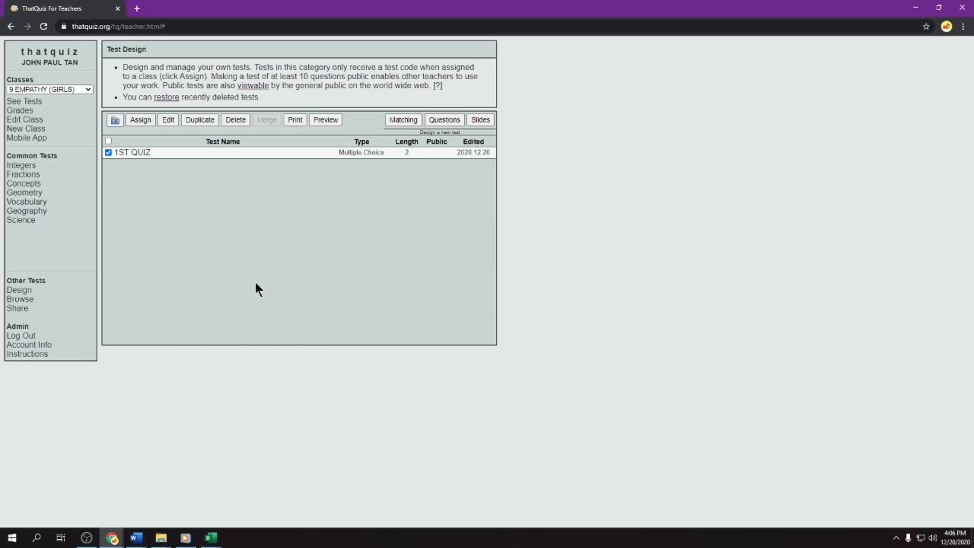
- Assign the 1ST QUIZ test to the 9 EMPATHY (BOYS) class
left_click(85, 91)
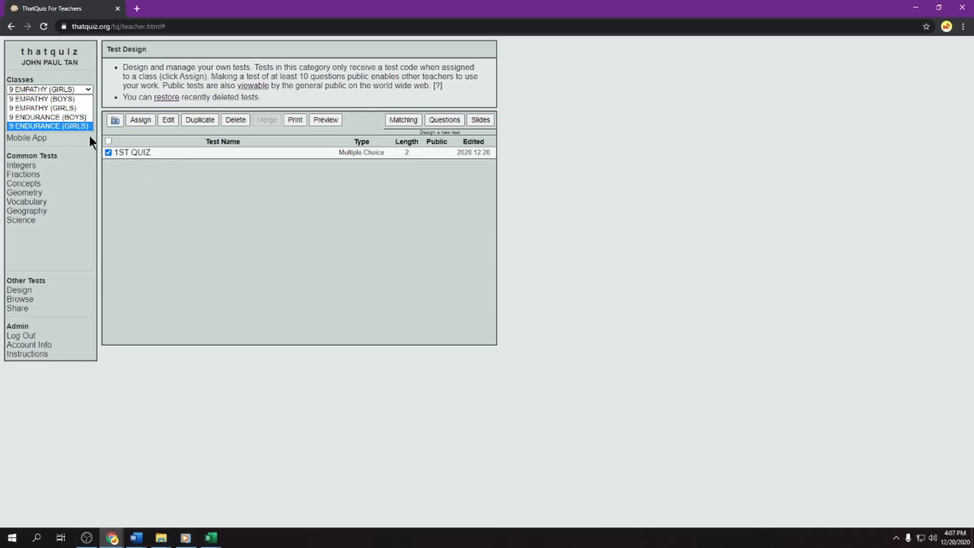
left_click(62, 100)
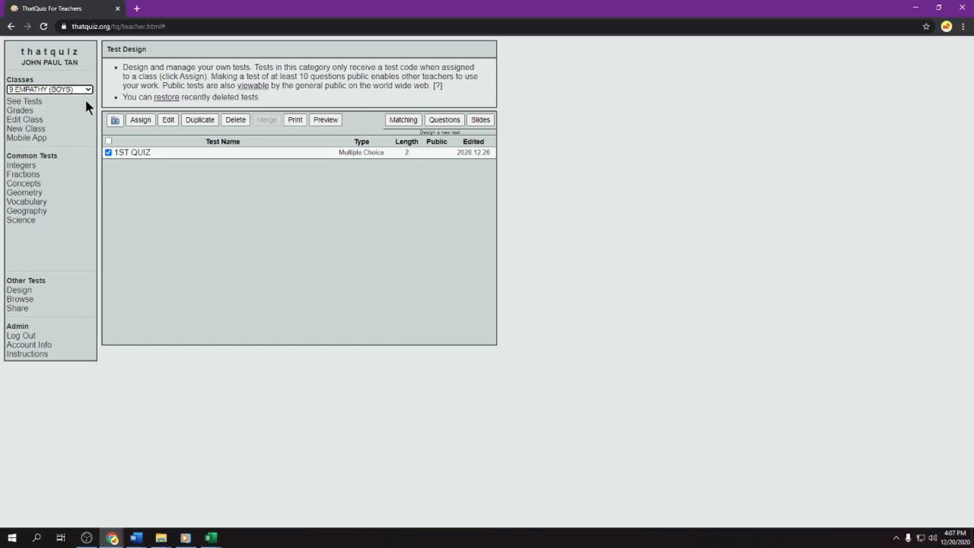
left_click(141, 122)
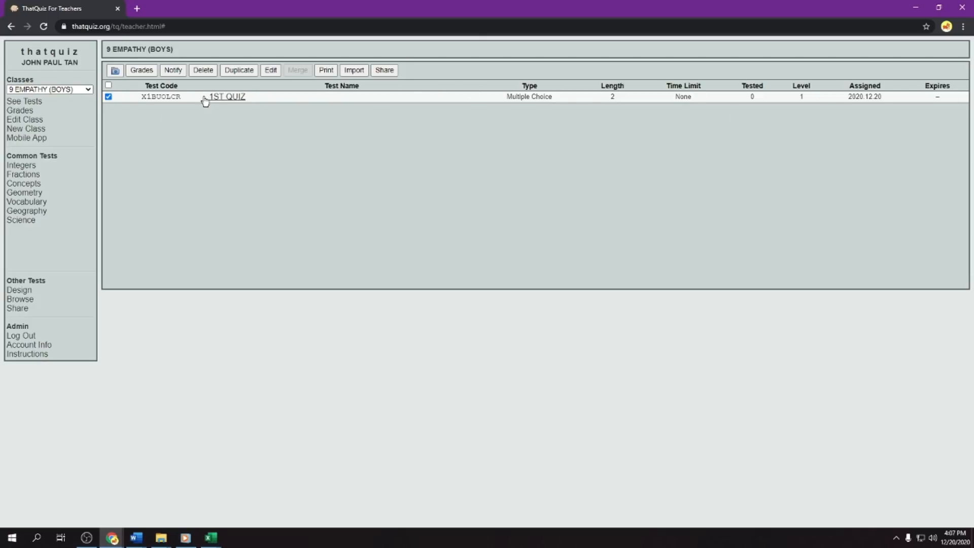
- Switch to the 9 EMPATHY (GIRLS) class and assign the designed 1ST QUIZ test to it
left_click(56, 92)
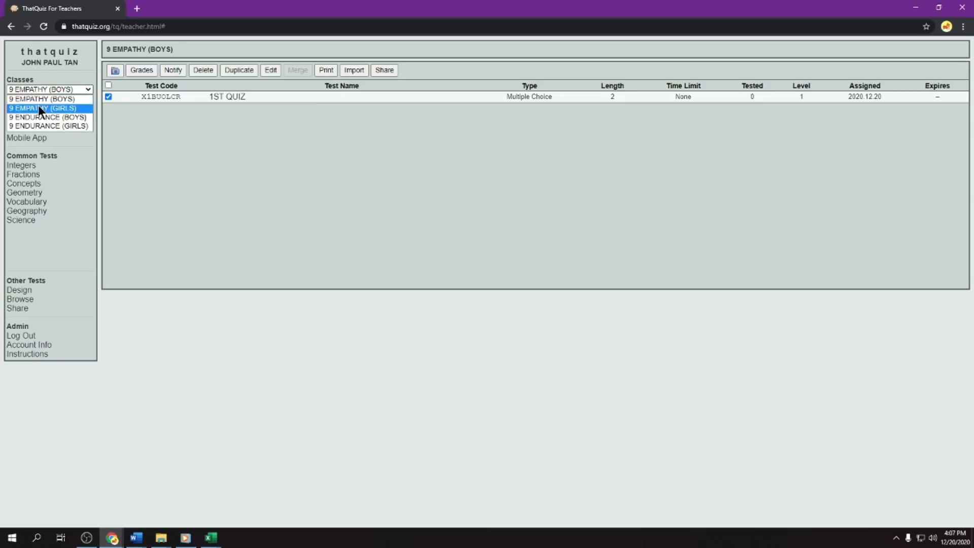
left_click(38, 106)
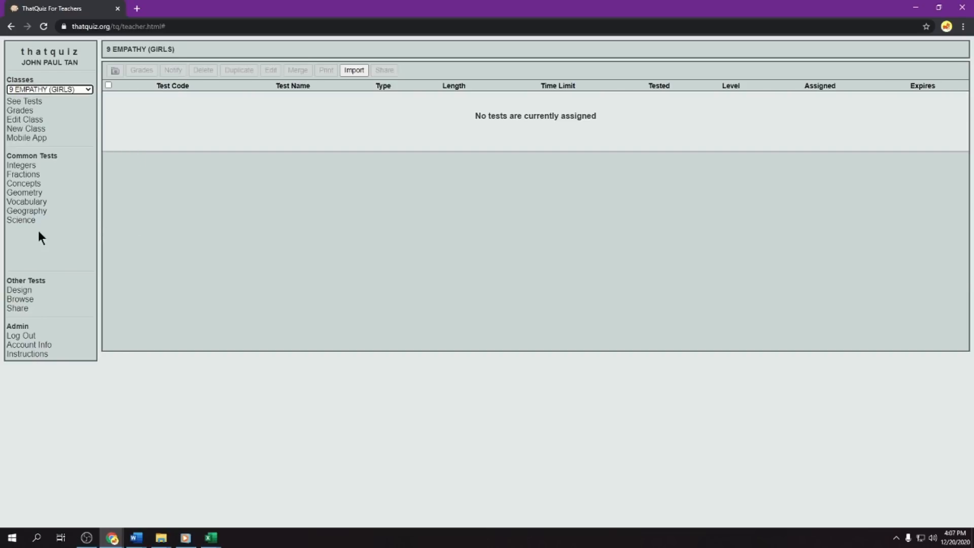
left_click(15, 291)
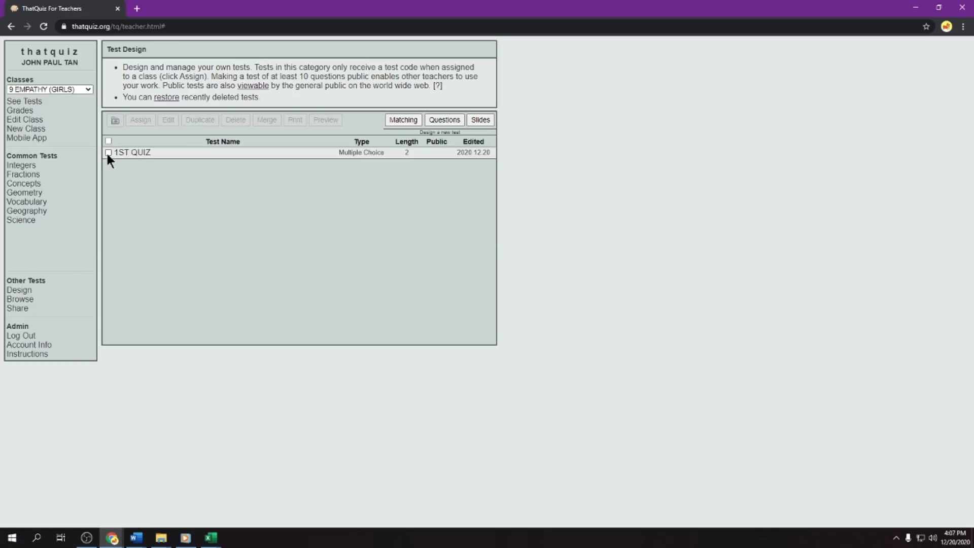
left_click(108, 152)
left_click(139, 120)
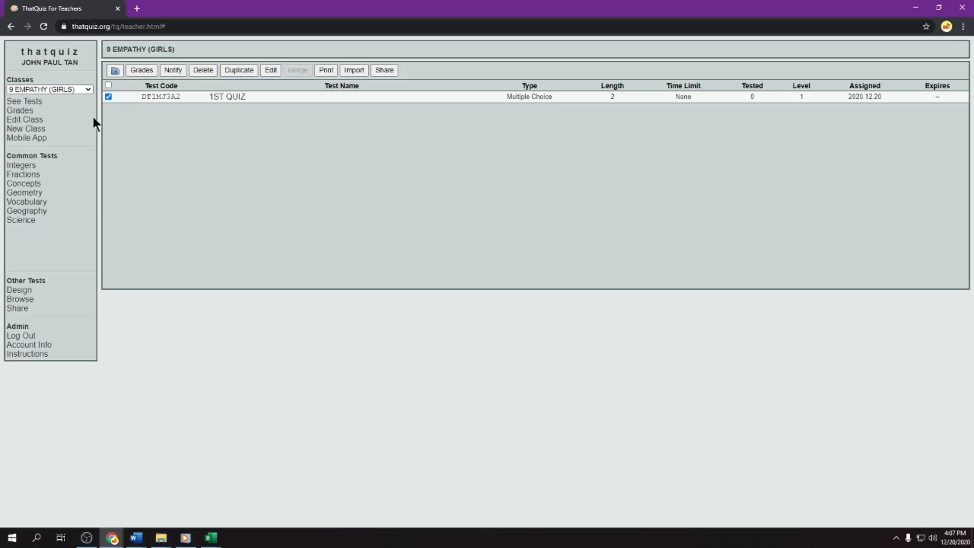
- Switch to the 9 ENDURANCE (BOYS) class and assign the designed 1ST QUIZ test to it
left_click(68, 87)
left_click(54, 115)
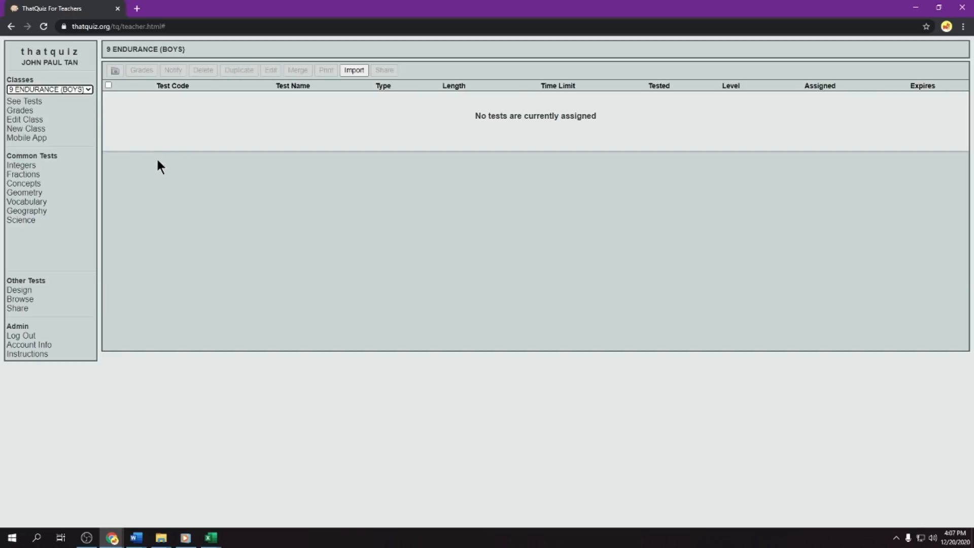
left_click(69, 89)
left_click(71, 89)
left_click(23, 290)
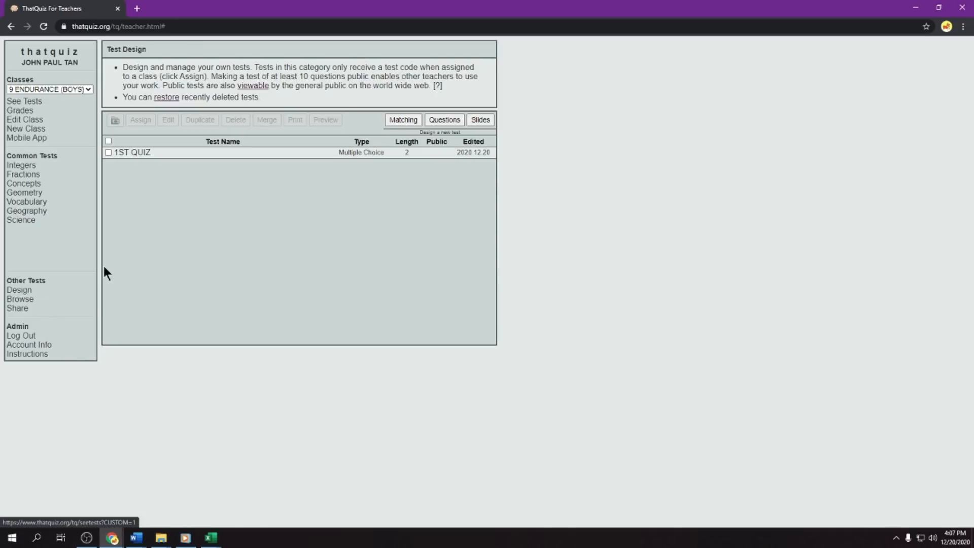
left_click(108, 152)
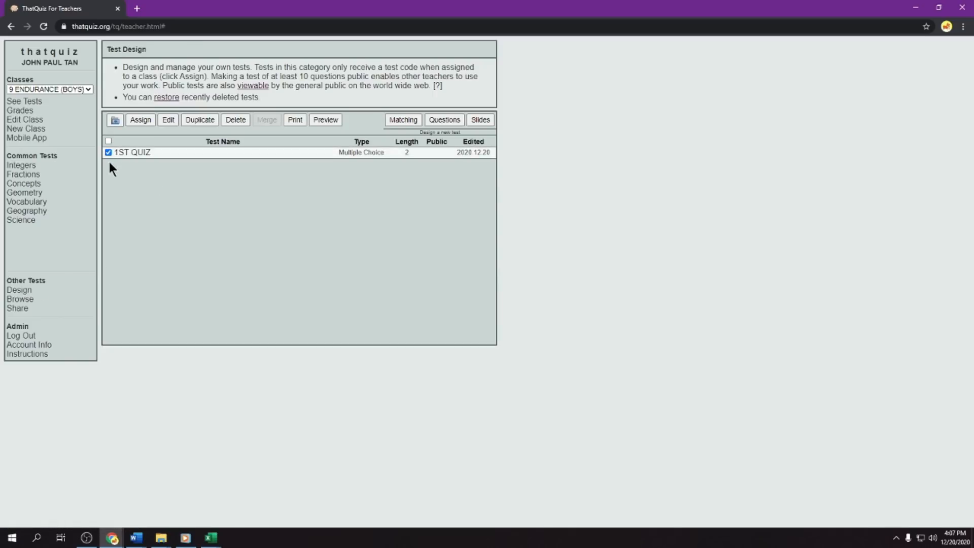
left_click(140, 120)
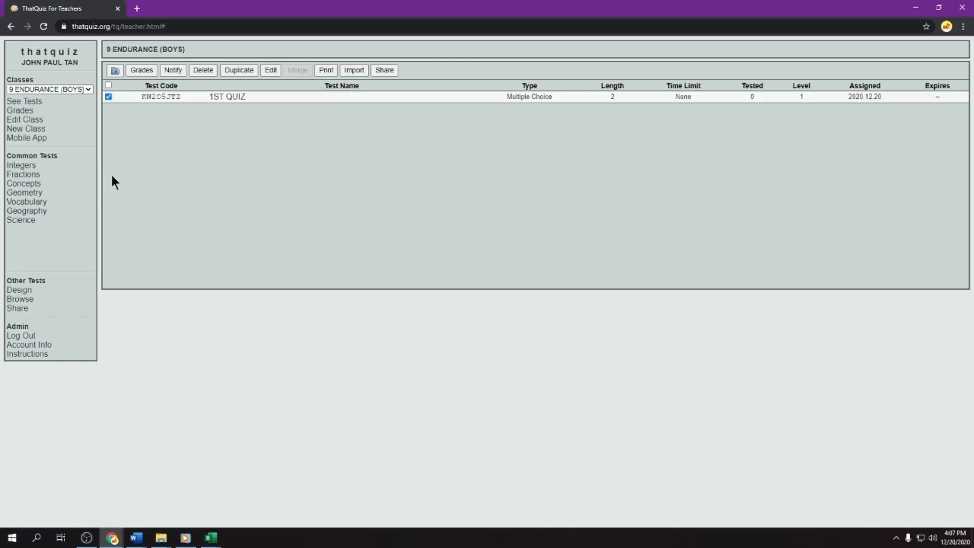
- Switch to the 9 ENDURANCE (GIRLS) class and assign the designed 1ST QUIZ test to it
left_click(68, 90)
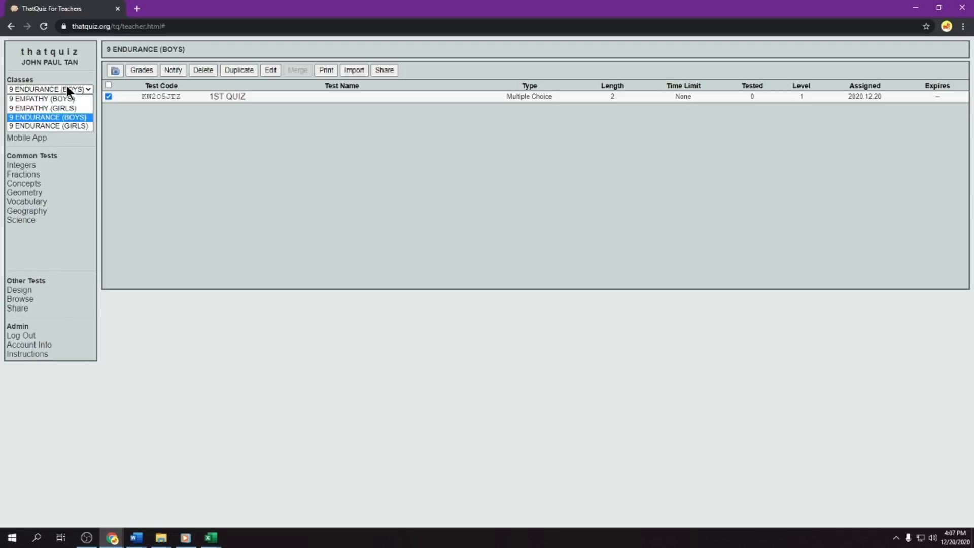
left_click(39, 126)
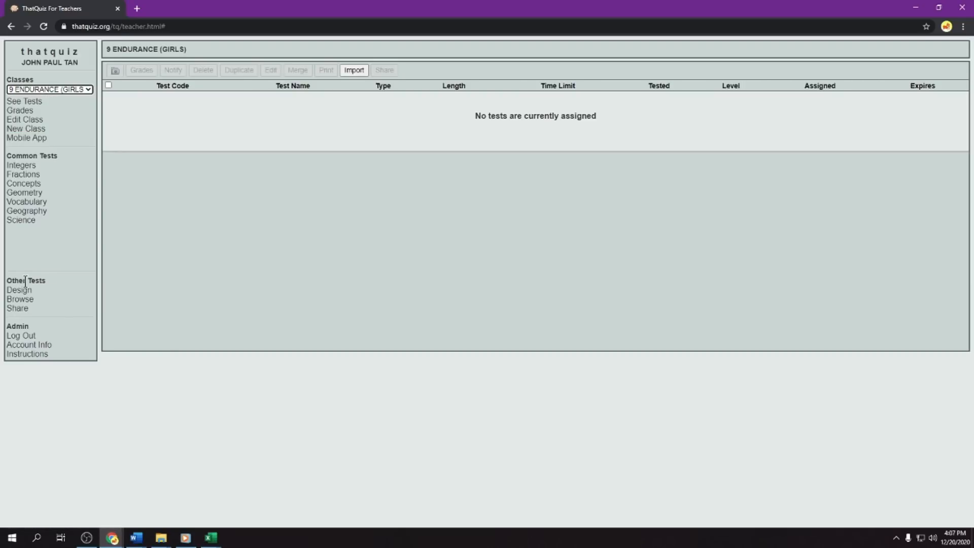
left_click(19, 291)
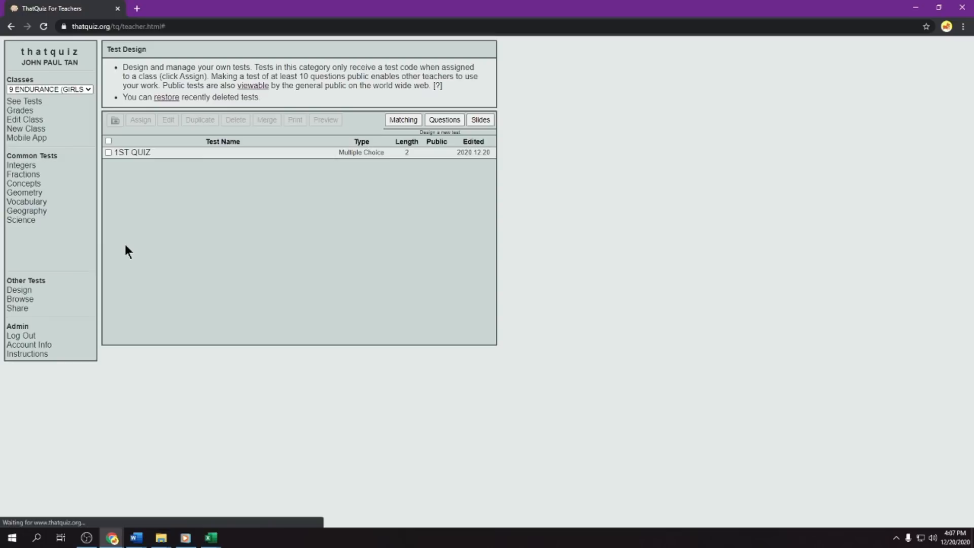
left_click(108, 153)
left_click(137, 122)
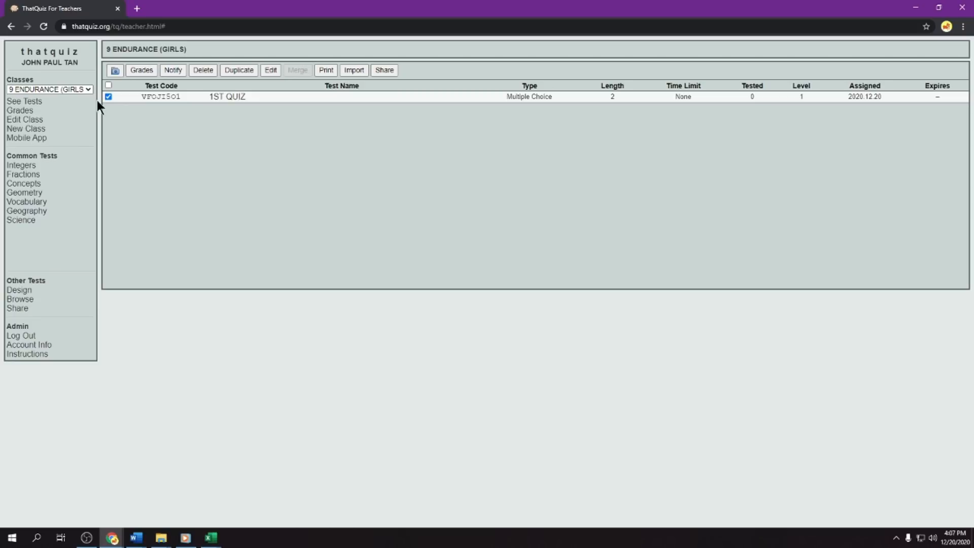
- Switch to the 9 EMPATHY (BOYS) class and preview the student testing page of its 1ST QUIZ test
left_click(74, 87)
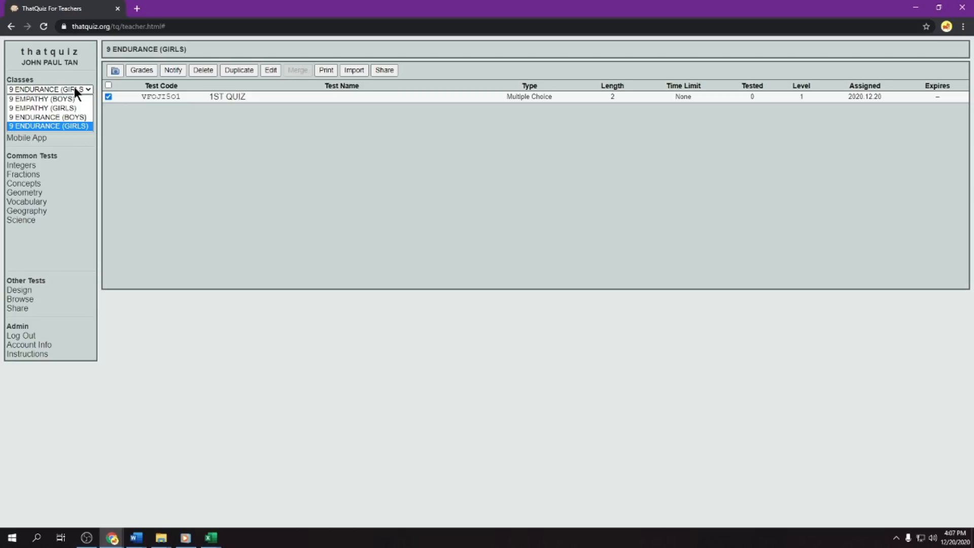
left_click(50, 99)
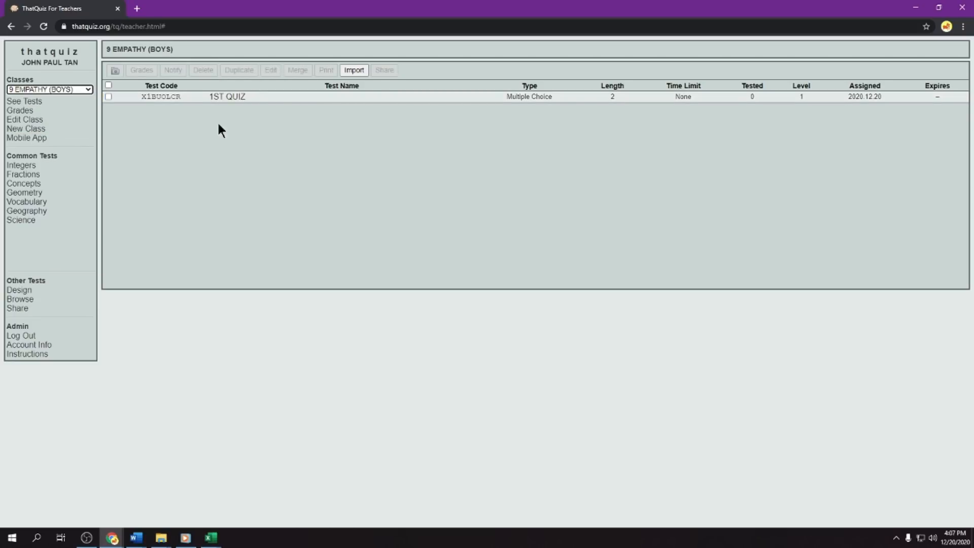
left_click(109, 97)
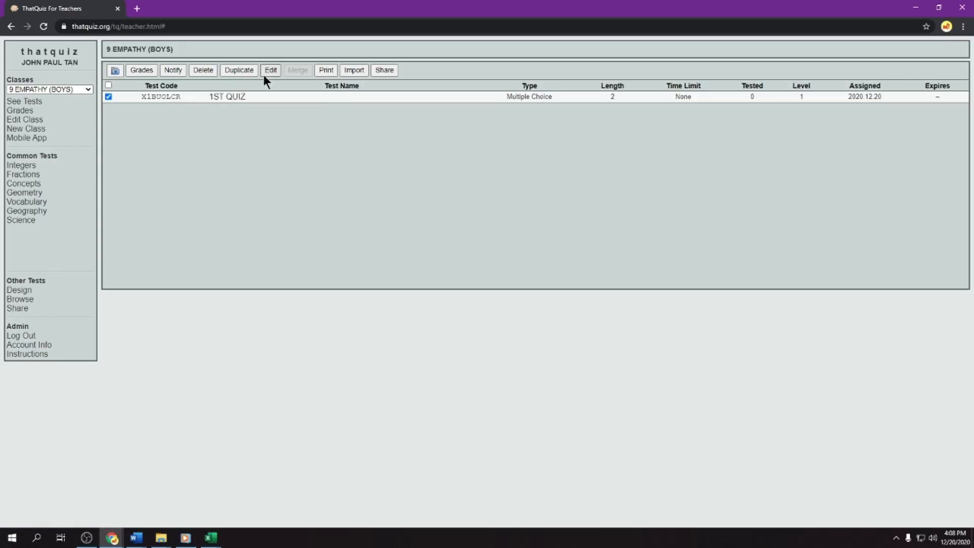
left_click(165, 98)
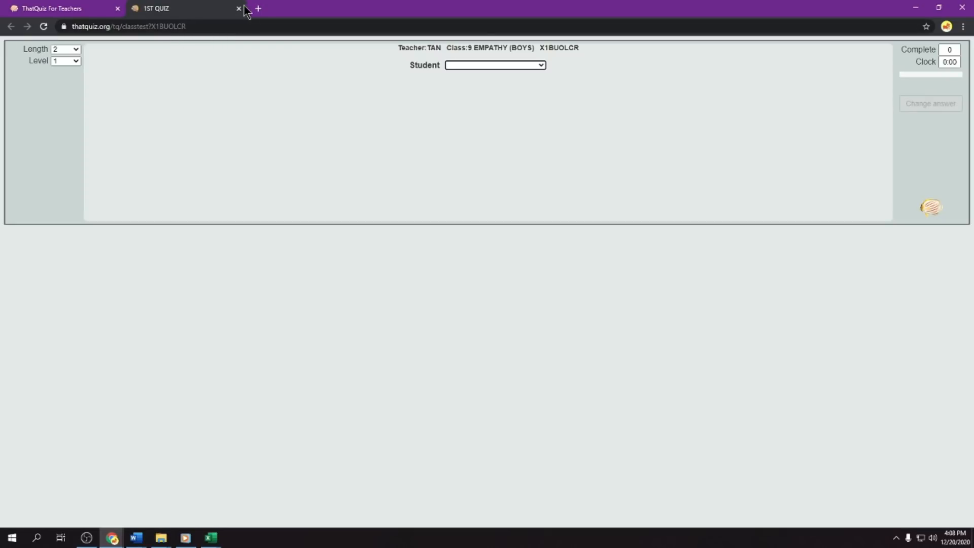
left_click(580, 46)
left_click(239, 8)
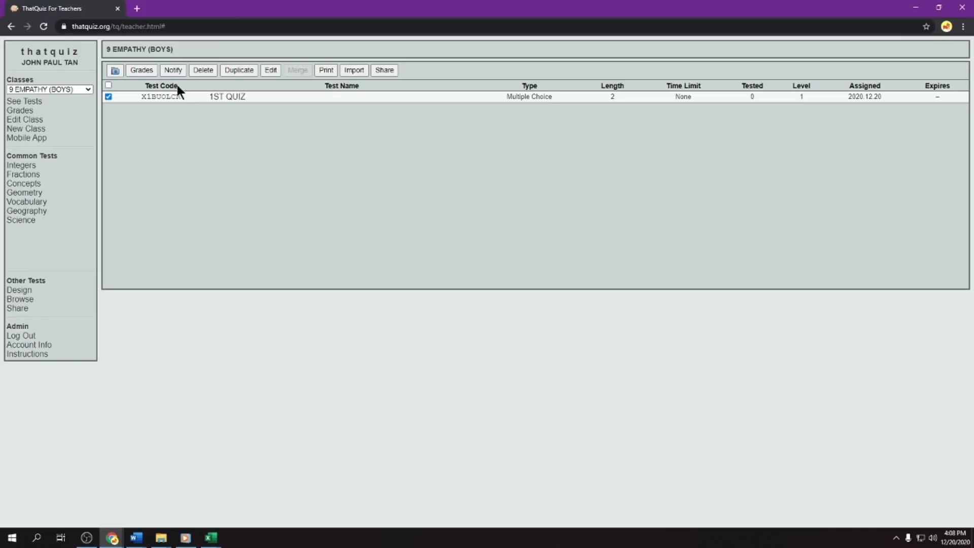
- Open the assigned 1ST QUIZ test for editing and examine its test code, time limit choices and expiration choices
left_click(271, 71)
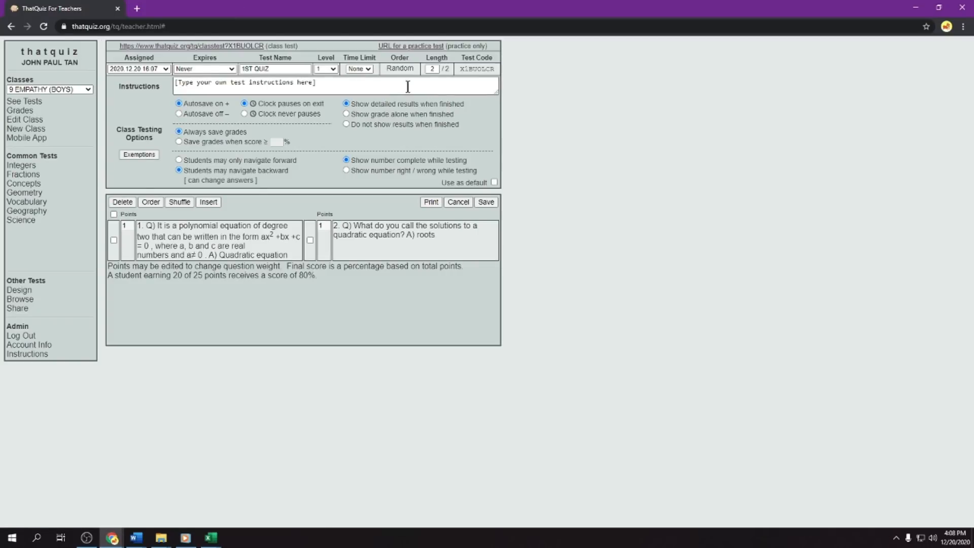
left_click_drag(495, 68, 458, 69)
right_click(488, 71)
left_click(501, 75)
left_click(370, 69)
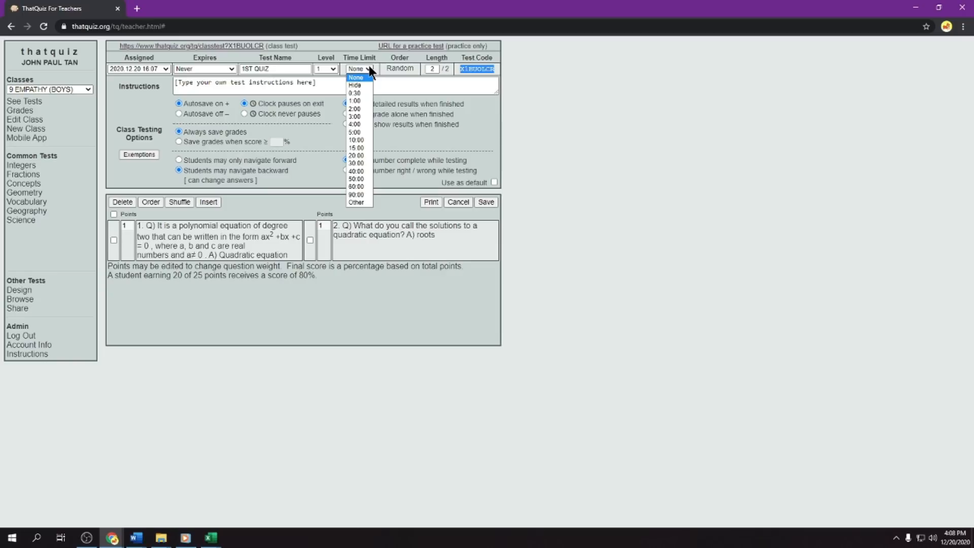
left_click(369, 64)
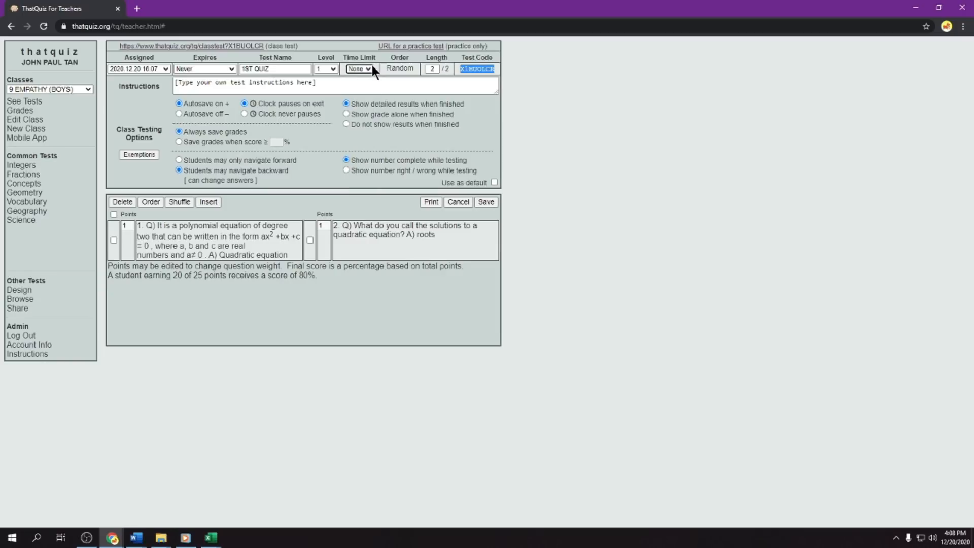
left_click(231, 70)
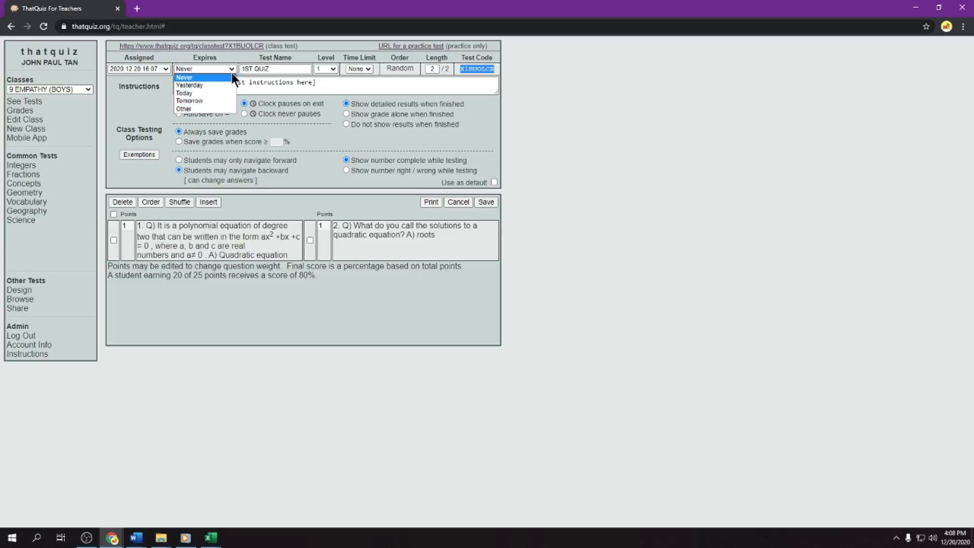
left_click(231, 61)
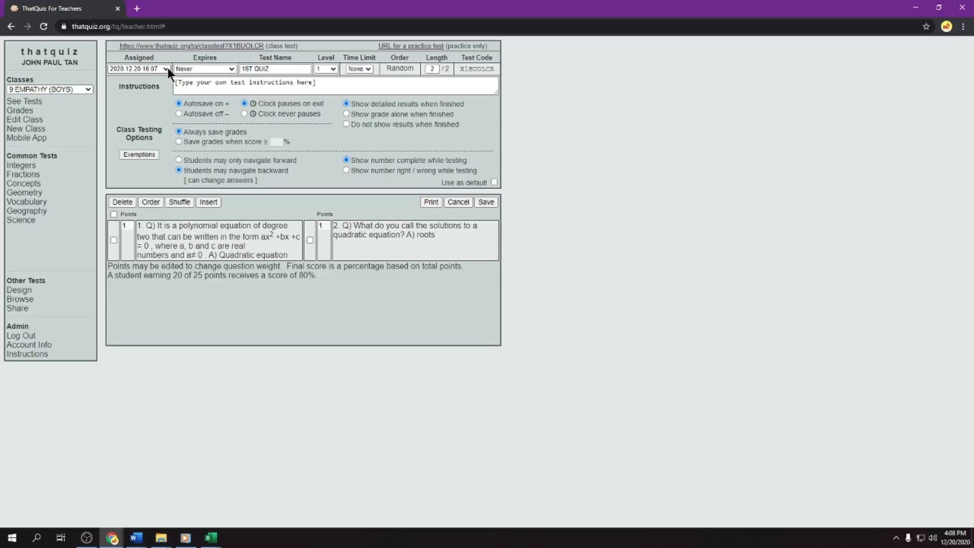
- Try an expiration of 2020.12.26 at 23:59 for the 1ST QUIZ test and set it back to Never
left_click(228, 71)
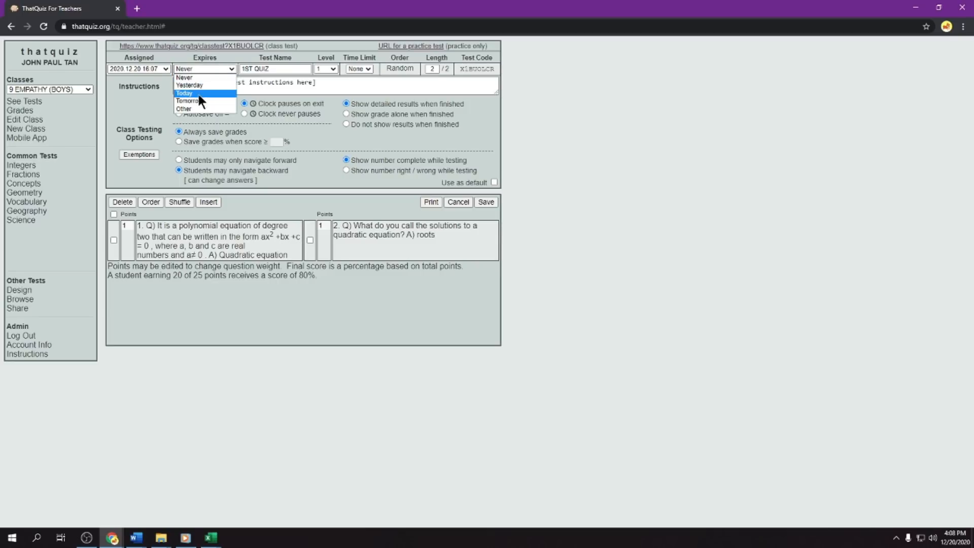
left_click(192, 107)
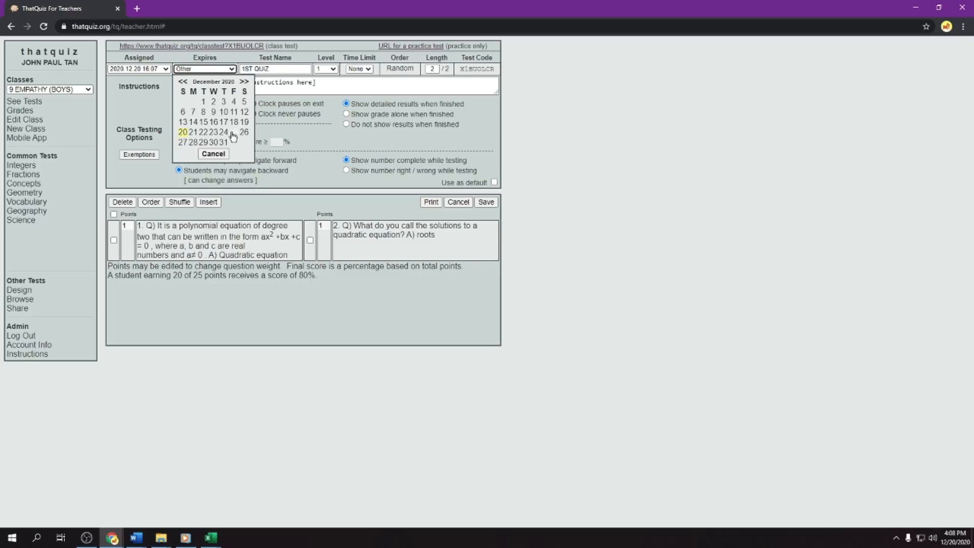
left_click(210, 68)
left_click(210, 67)
left_click(232, 69)
left_click(232, 69)
left_click(244, 132)
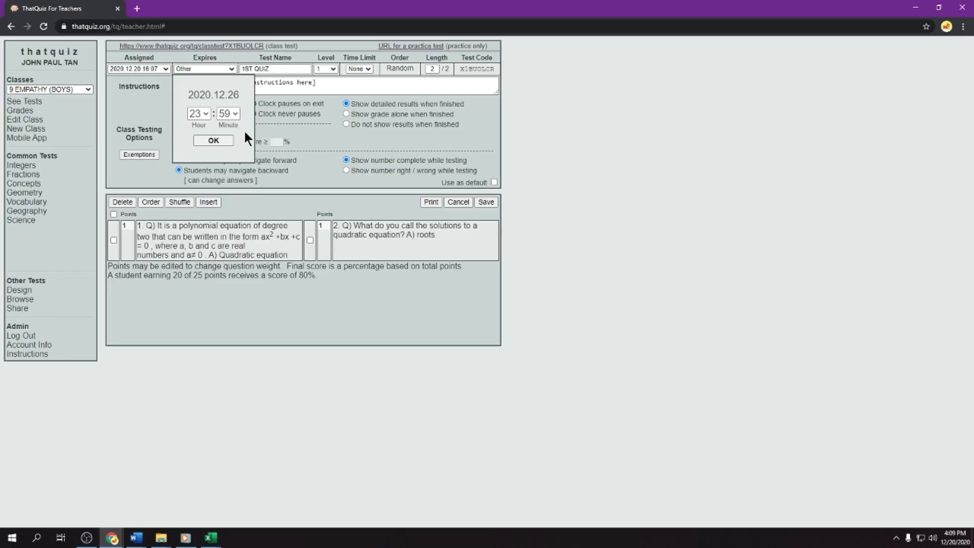
left_click(209, 141)
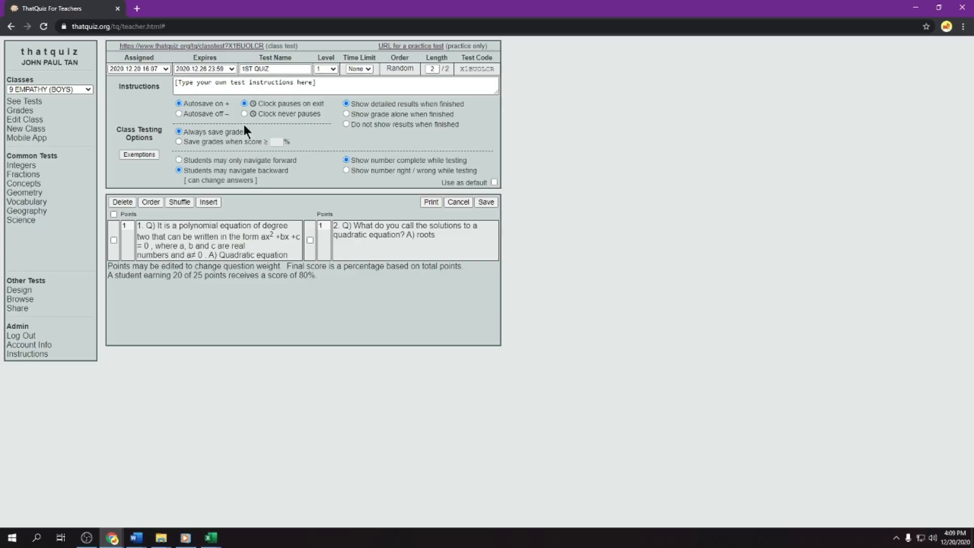
left_click(232, 69)
left_click(187, 85)
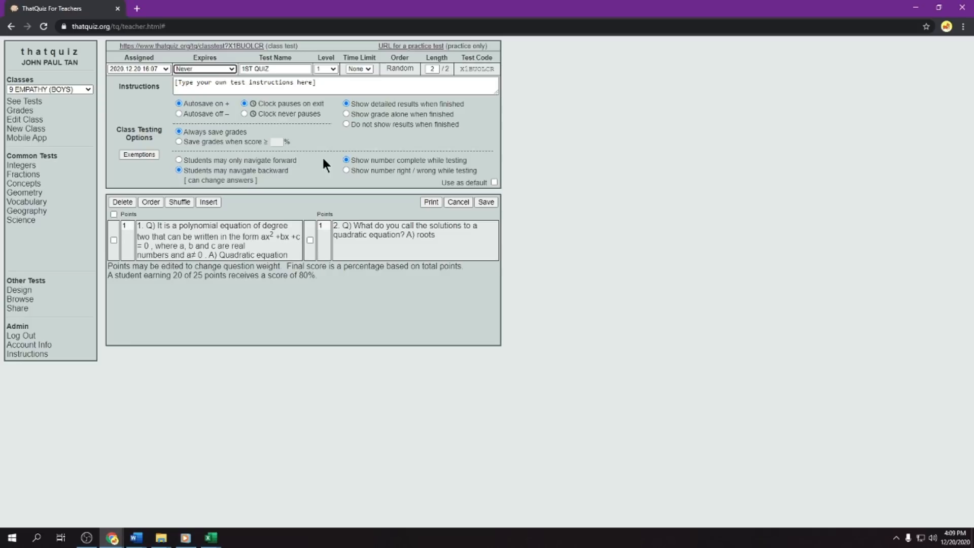
- Shuffle the questions of the 1ST QUIZ test and save its class settings
left_click(184, 202)
left_click(185, 202)
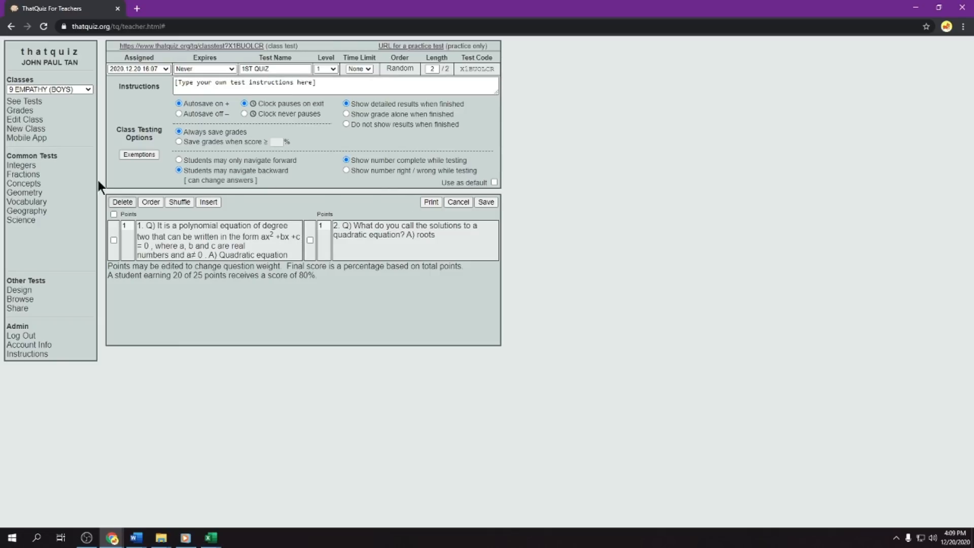
left_click(485, 201)
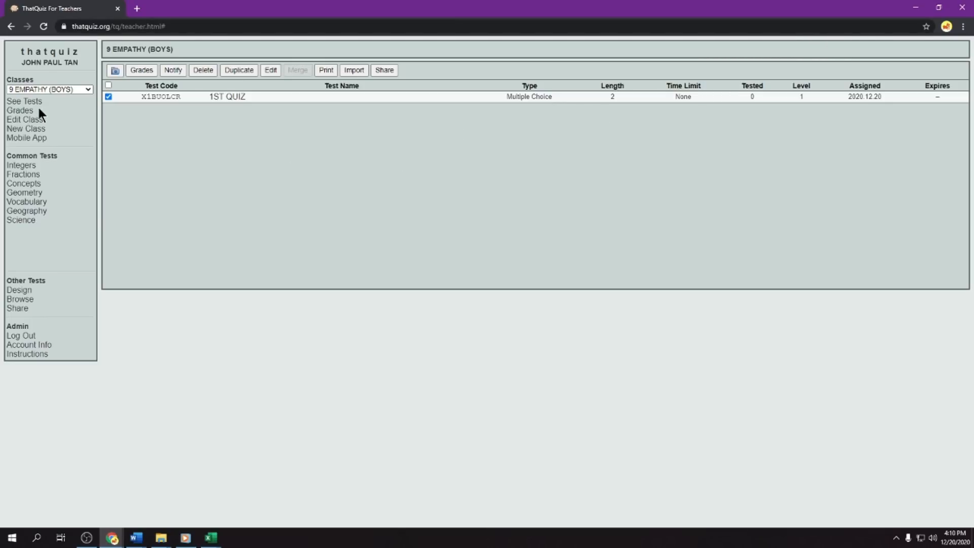
- View the grades of the 9 EMPATHY (BOYS), 9 EMPATHY (GIRLS), 9 ENDURANCE (BOYS) and 9 ENDURANCE (GIRLS) classes in turn
left_click(21, 111)
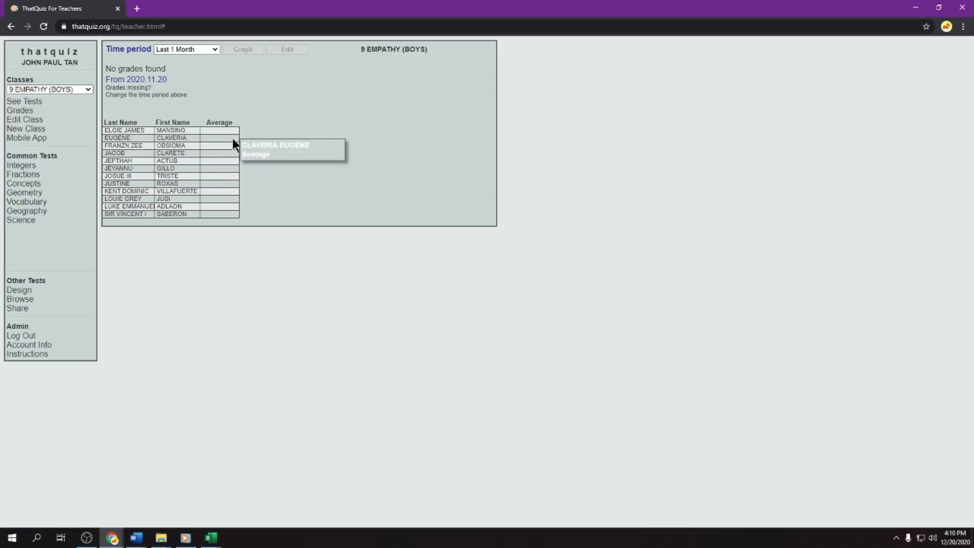
left_click(63, 90)
left_click(49, 105)
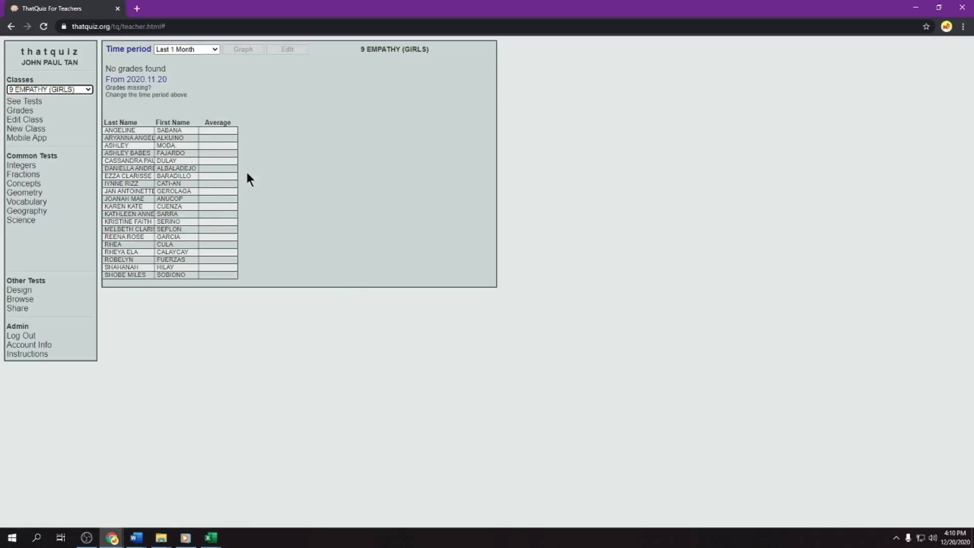
left_click(64, 89)
left_click(68, 119)
left_click_drag(233, 169, 225, 286)
left_click(272, 203)
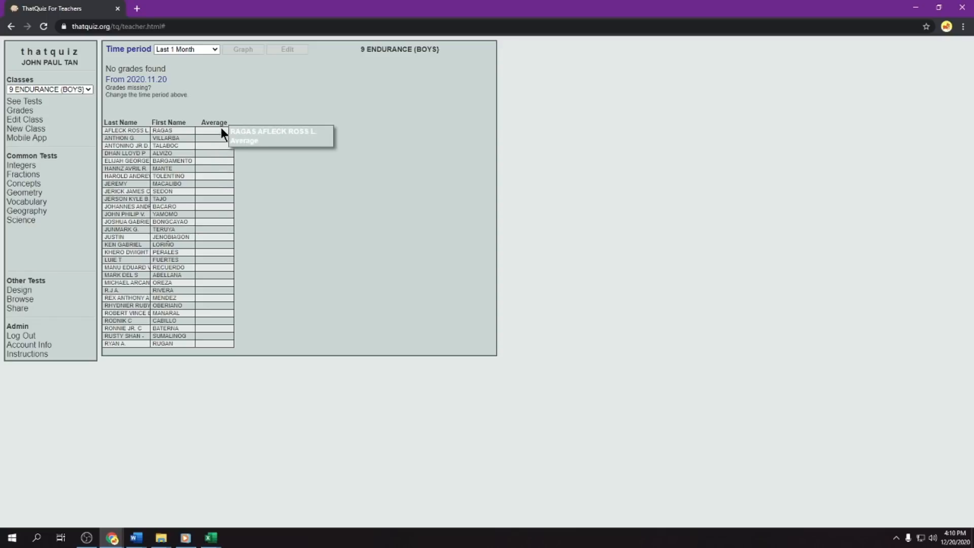
left_click(64, 88)
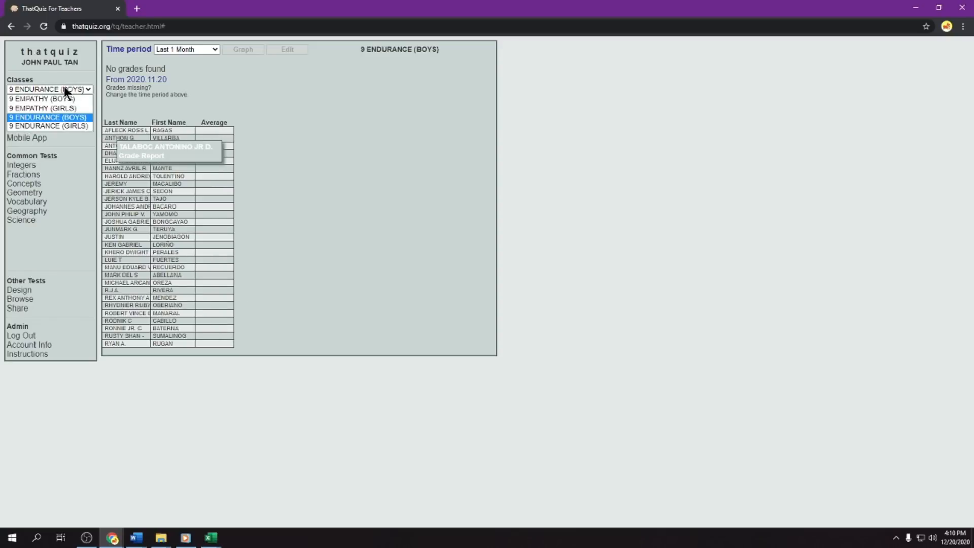
left_click(59, 124)
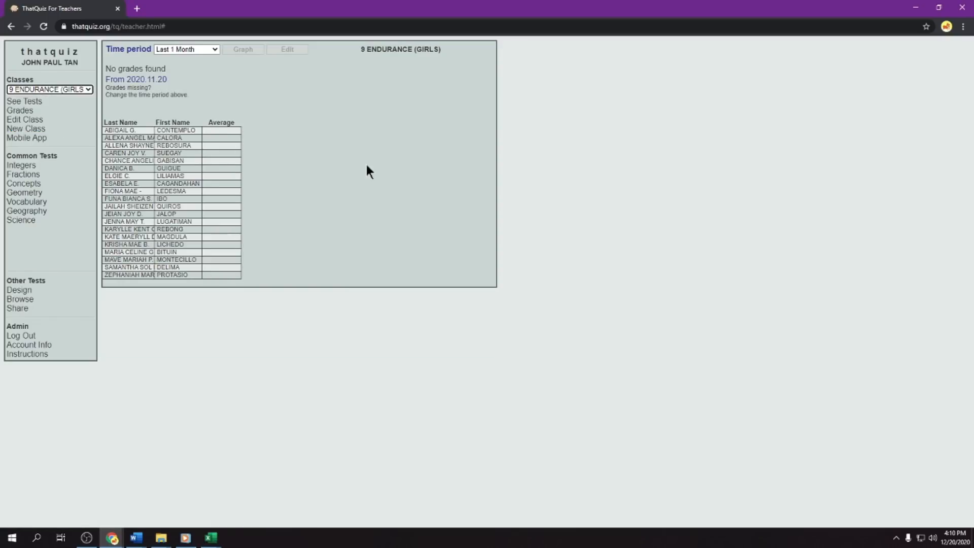